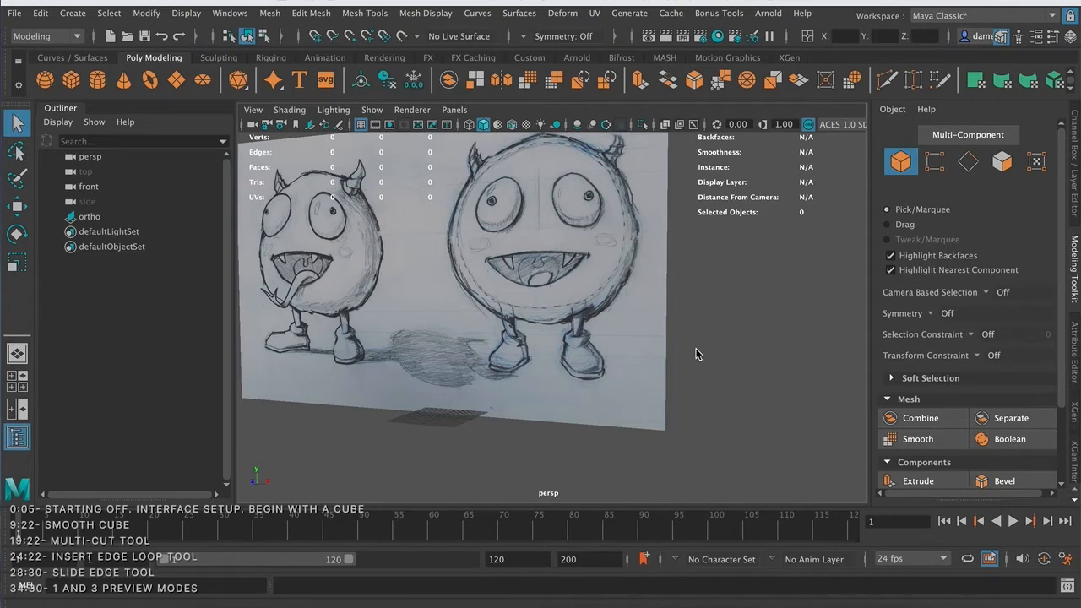
Display the channel box and layer settings and toggle the ref_image layer's visibility off and back on.
left_click_drag(572, 320, 458, 302, "alt")
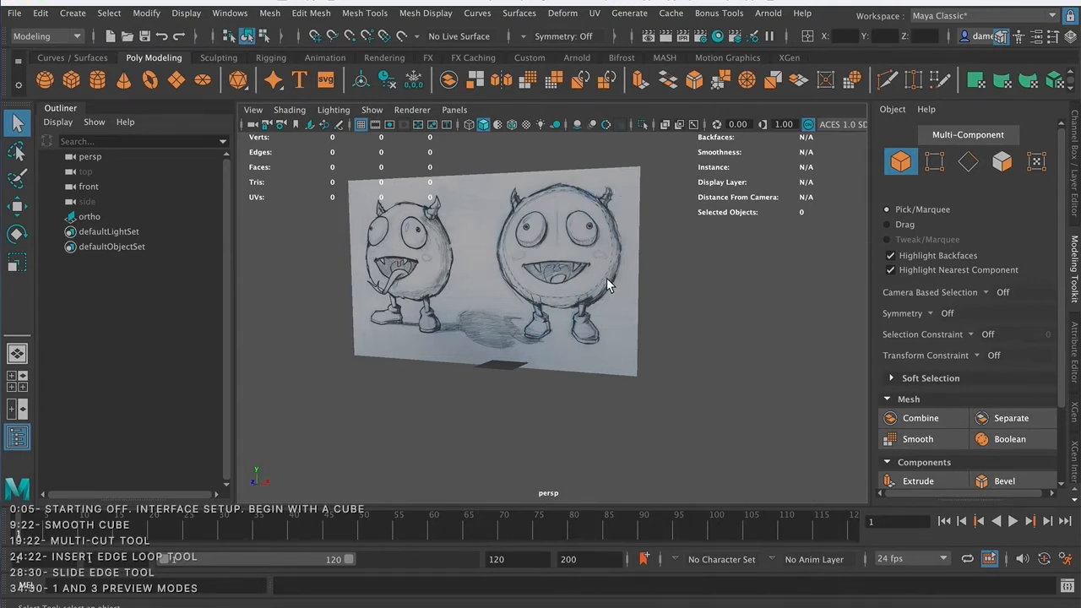
mouse_move(608, 287)
left_mouse_down("alt")
mouse_move(594, 278)
mouse_move(531, 339)
mouse_move(605, 295)
mouse_move(552, 282)
mouse_move(577, 251)
mouse_move(622, 261)
mouse_move(608, 293)
left_mouse_up("alt")
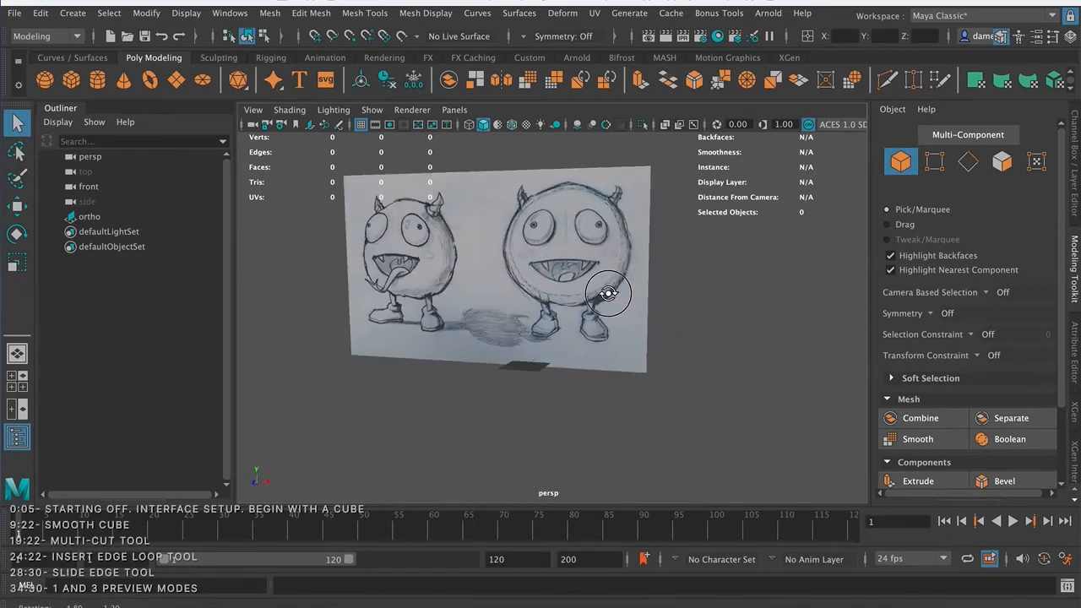
left_click(1074, 181)
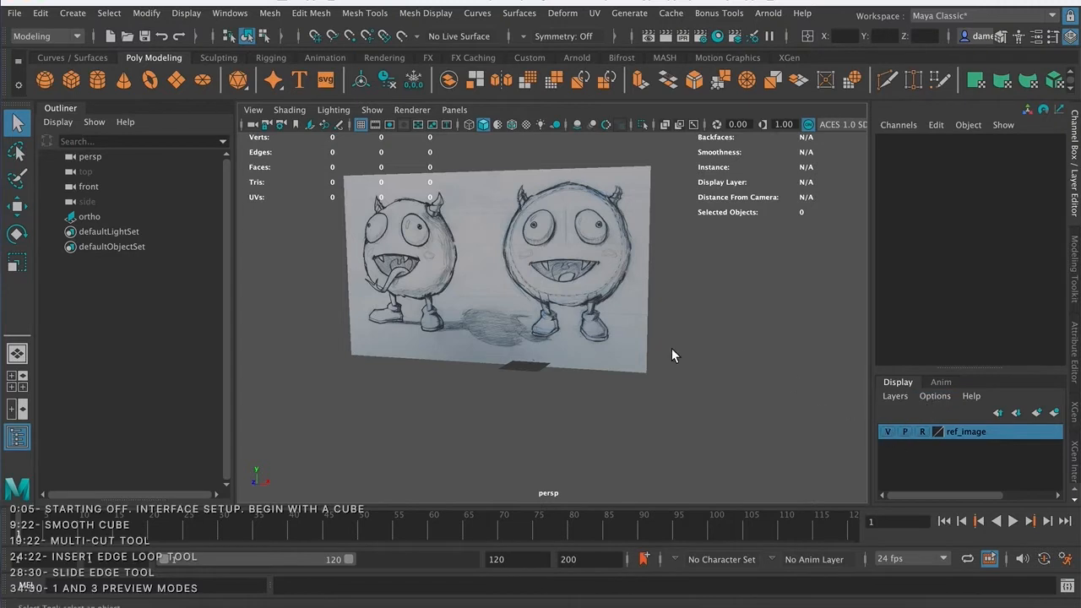
left_click(888, 431)
left_click(887, 432)
left_click(888, 432)
left_click(888, 432)
Keep the Maya Classic workspace and bring up the Modeling Toolkit with its mesh, component and tool commands in view.
left_click(939, 17)
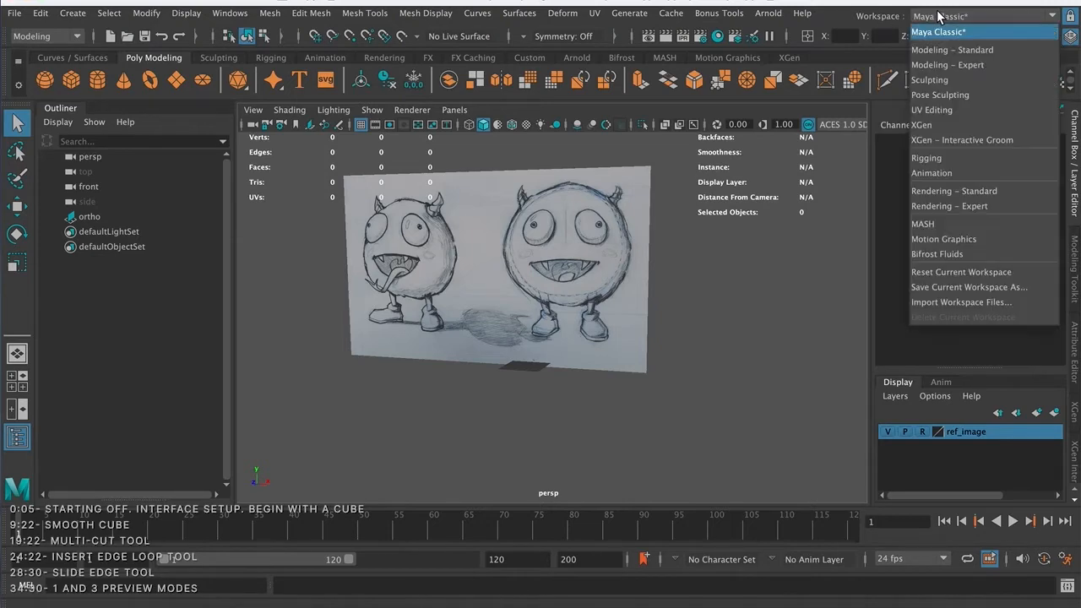
left_click(929, 32)
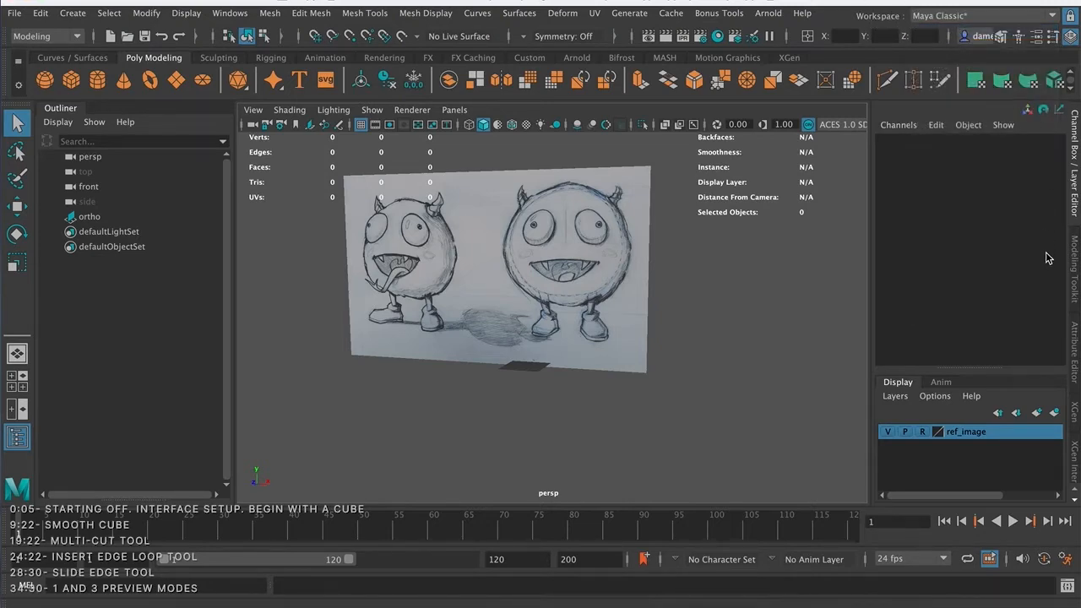
left_click(1075, 268)
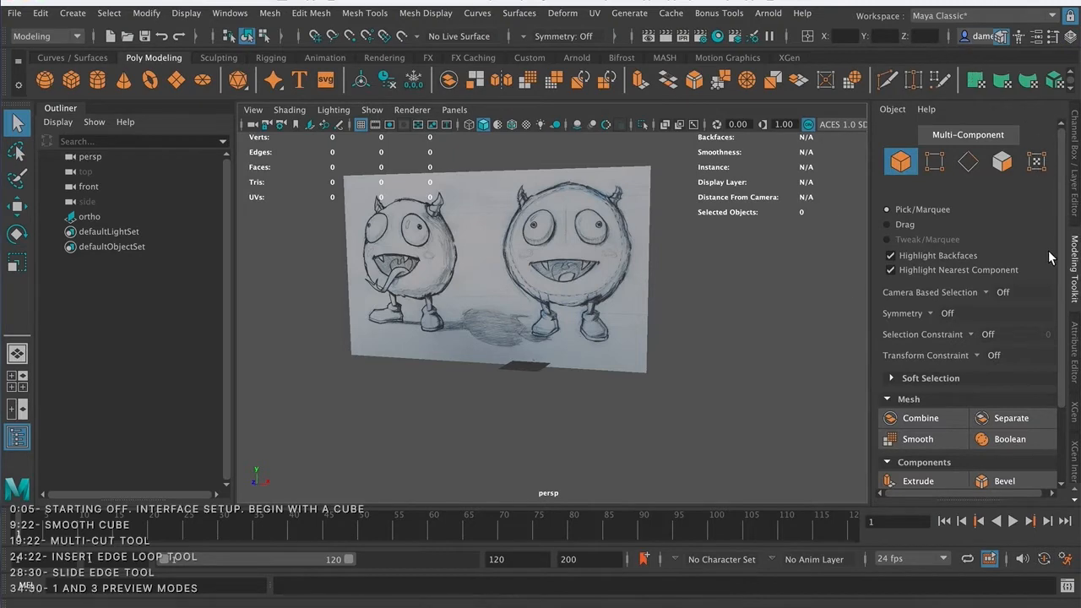
scroll(946, 440, "down", 2)
scroll(937, 397, "up", 2)
scroll(936, 397, "down", 2)
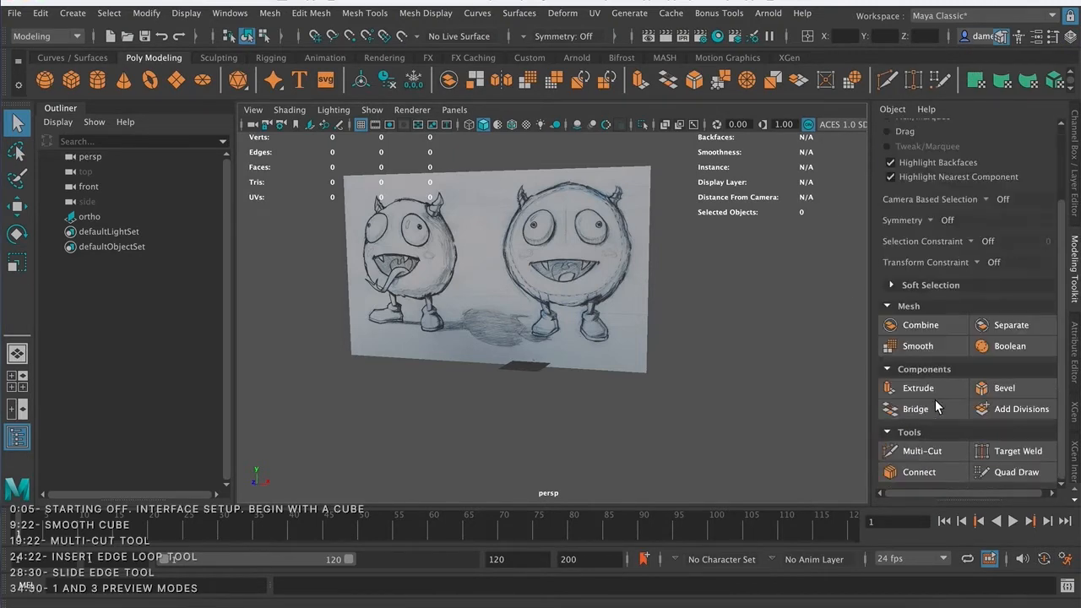
Select the ortho image plane and detach the Mesh Tools commands as a floating palette below the Outliner's object list.
left_click(244, 16)
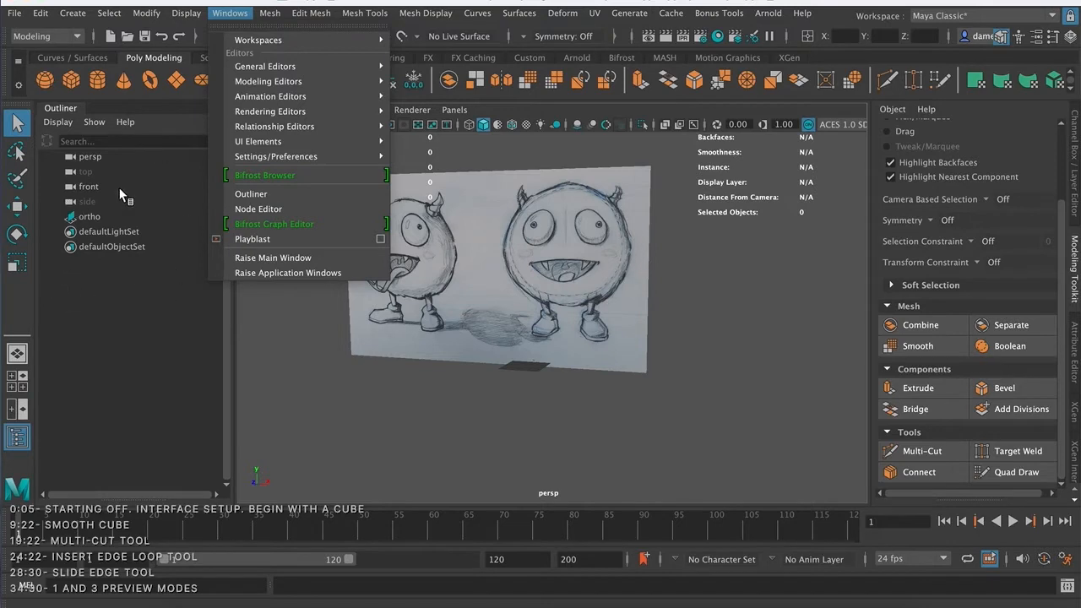
left_click(127, 308)
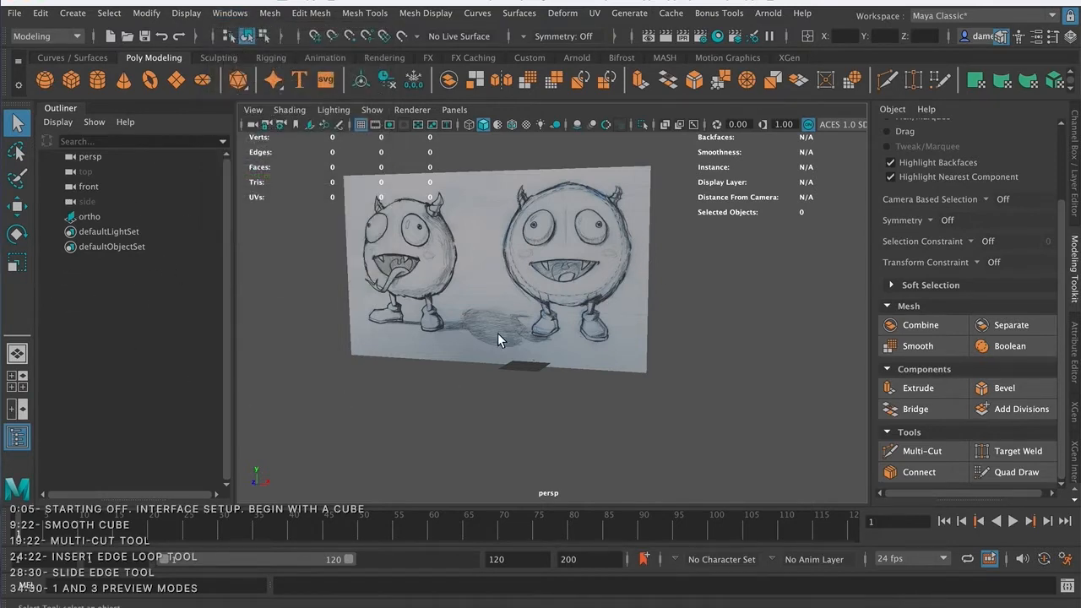
left_click(87, 216)
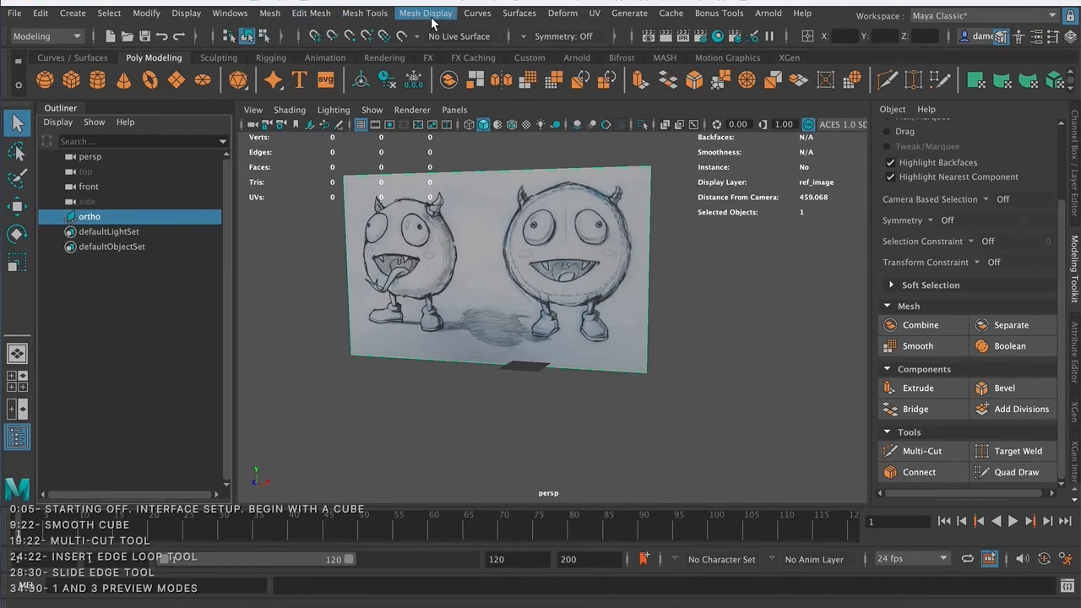
left_click(388, 15)
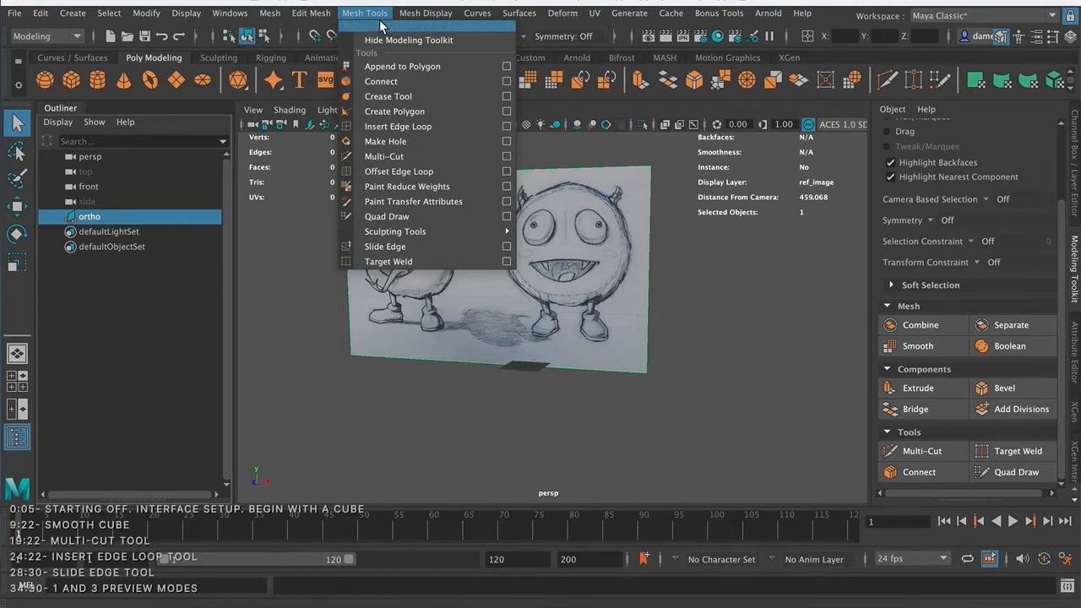
left_click(380, 27)
left_click_drag(380, 10, 100, 267)
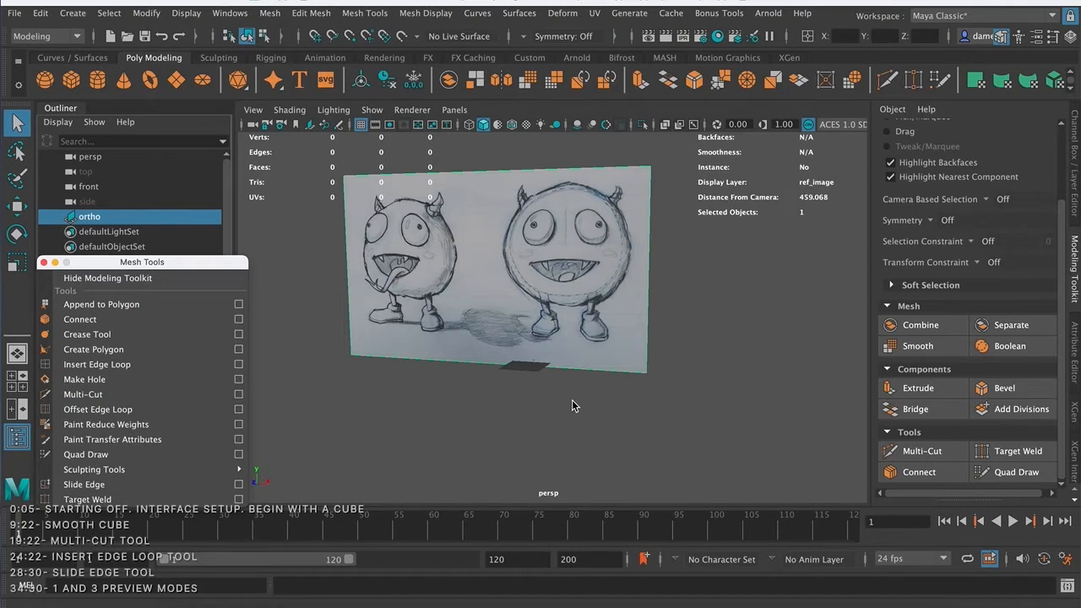
Switch the viewport to a two-pane layout with the front and perspective views side by side.
scroll(553, 344, "down", 3)
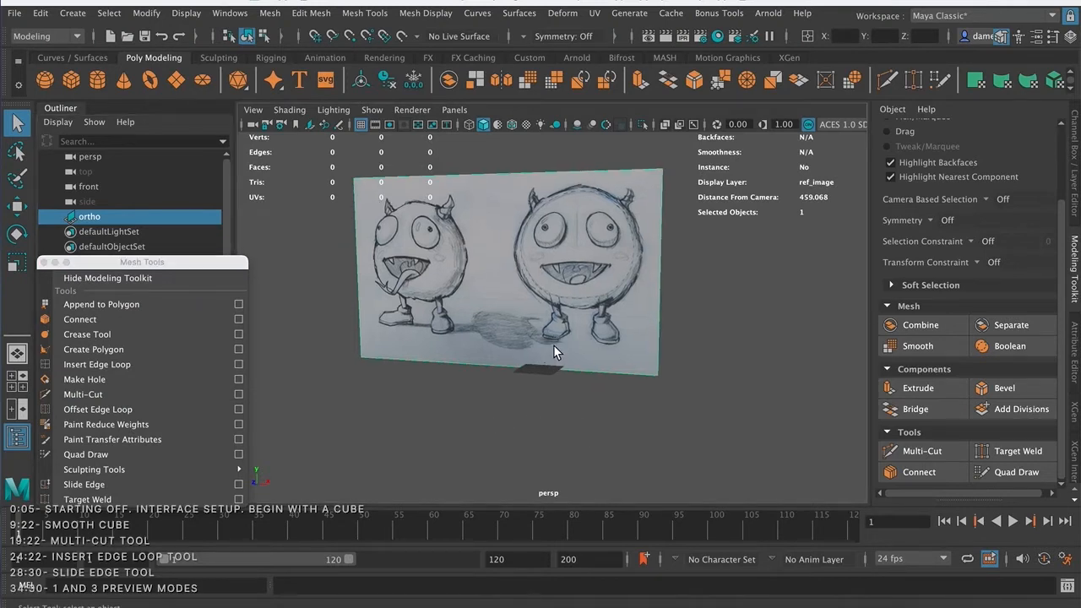
mouse_move(508, 325)
left_mouse_down("alt")
mouse_move(522, 296)
mouse_move(512, 315)
left_mouse_up("alt")
middle_click_drag(513, 315, 384, 377, "alt")
right_click_drag(383, 377, 493, 383, "alt")
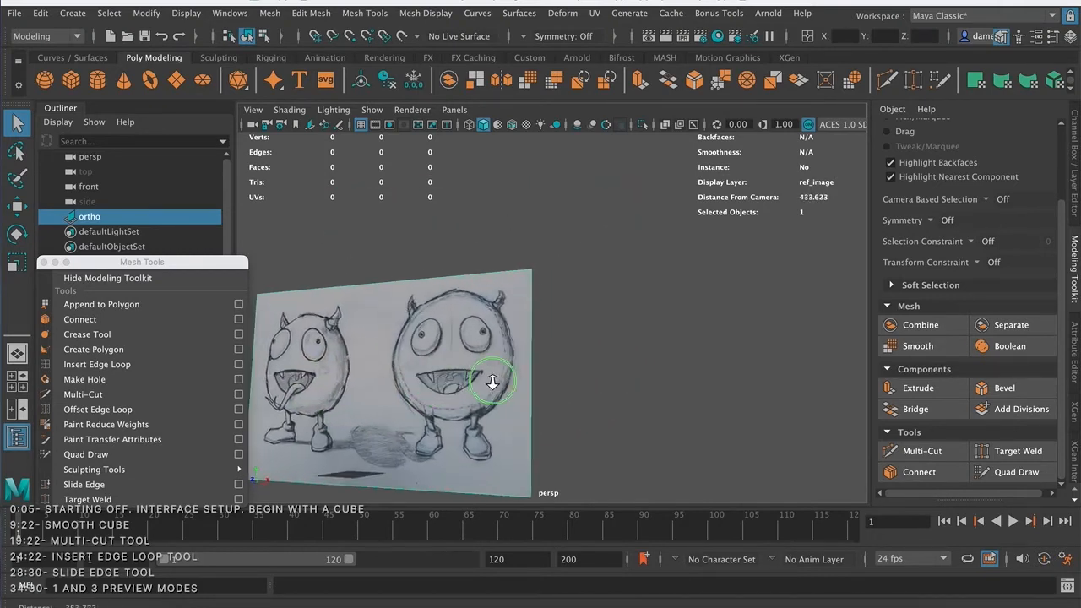
middle_click_drag(493, 384, 522, 278, "alt")
left_click_drag(433, 289, 456, 312, "alt")
middle_click_drag(456, 313, 504, 289, "alt")
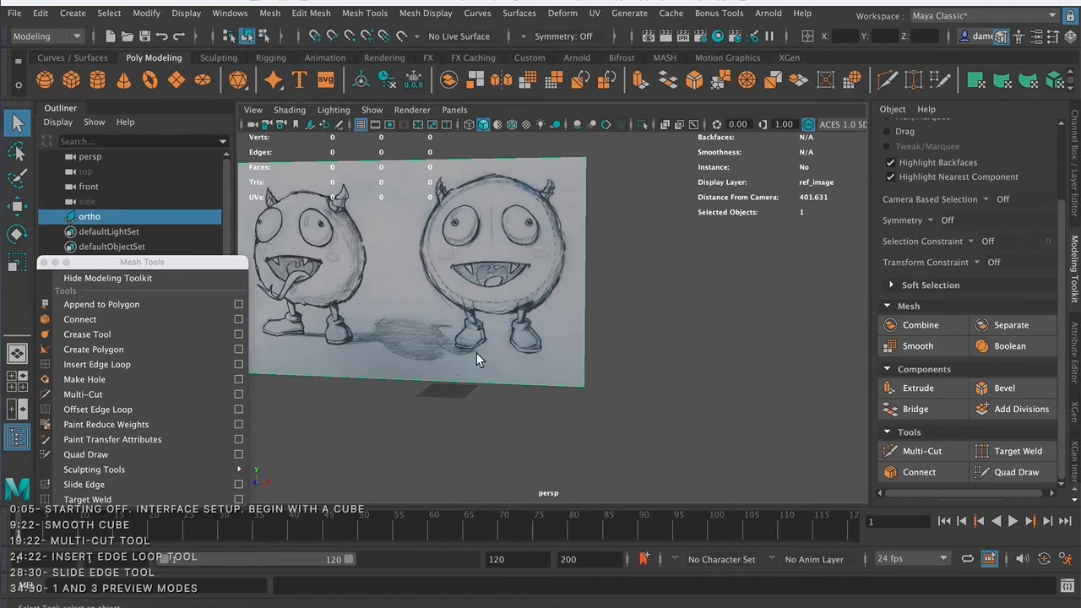
left_click(13, 384)
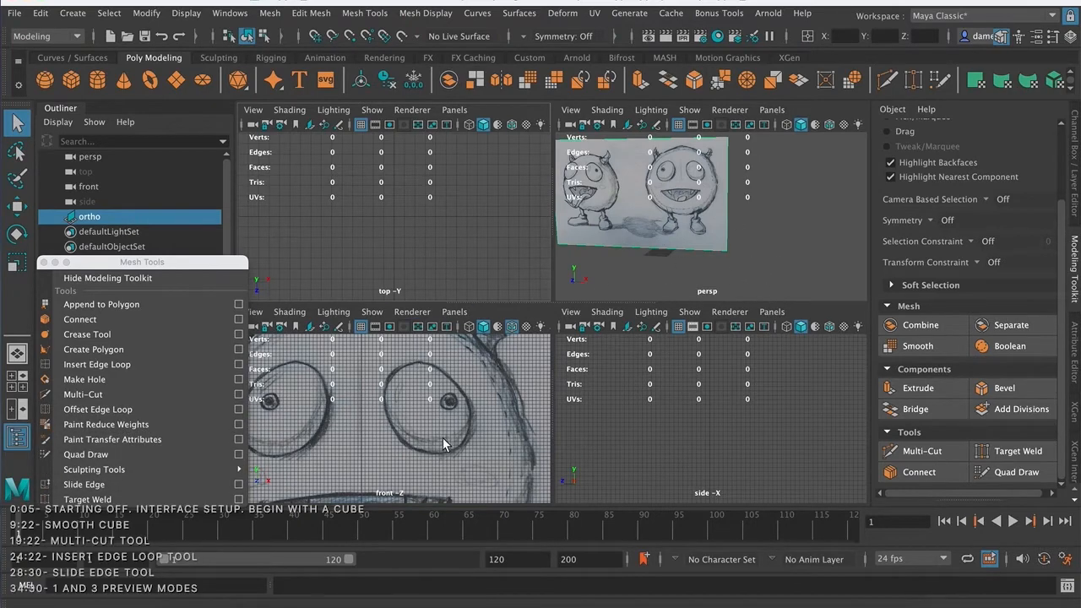
left_click(17, 410)
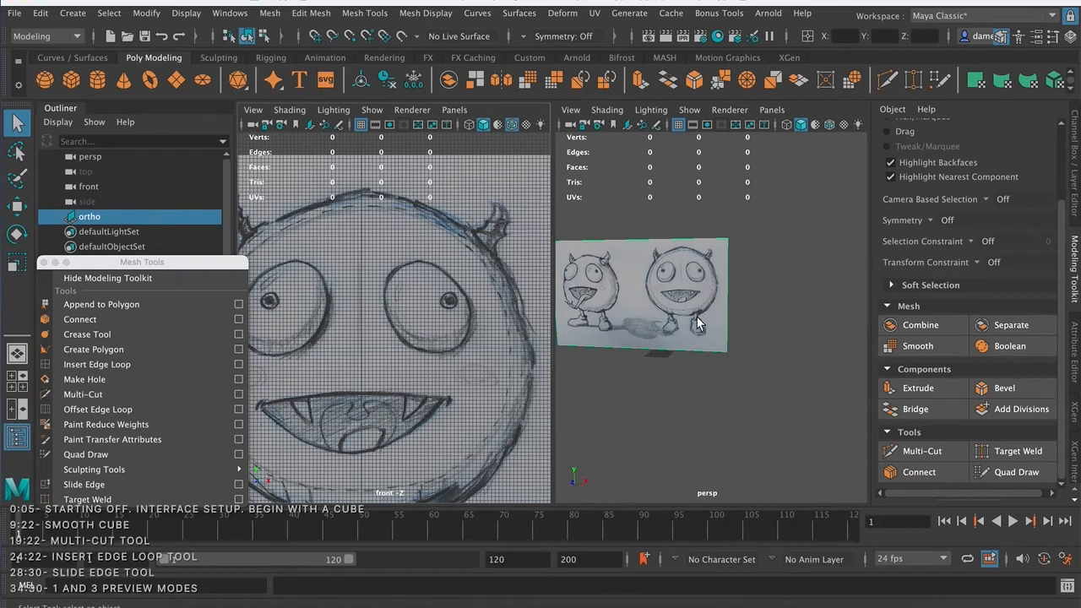
Frame the monster drawing in both the perspective and front views and move the Mesh Tools palette clear of the front view.
middle_click_drag(673, 309, 724, 300, "alt")
right_click_drag(724, 300, 672, 313, "alt")
left_click_drag(672, 314, 694, 331, "alt")
right_click_drag(693, 331, 779, 326, "alt")
middle_click_drag(734, 274, 705, 312, "alt")
right_click_drag(706, 313, 744, 315, "alt")
mouse_move(744, 314)
left_mouse_down("alt")
mouse_move(755, 309)
mouse_move(731, 324)
mouse_move(738, 316)
left_mouse_up("alt")
right_click_drag(737, 315, 735, 328, "alt")
mouse_move(736, 328)
left_mouse_down("alt")
mouse_move(745, 321)
mouse_move(735, 335)
left_mouse_up("alt")
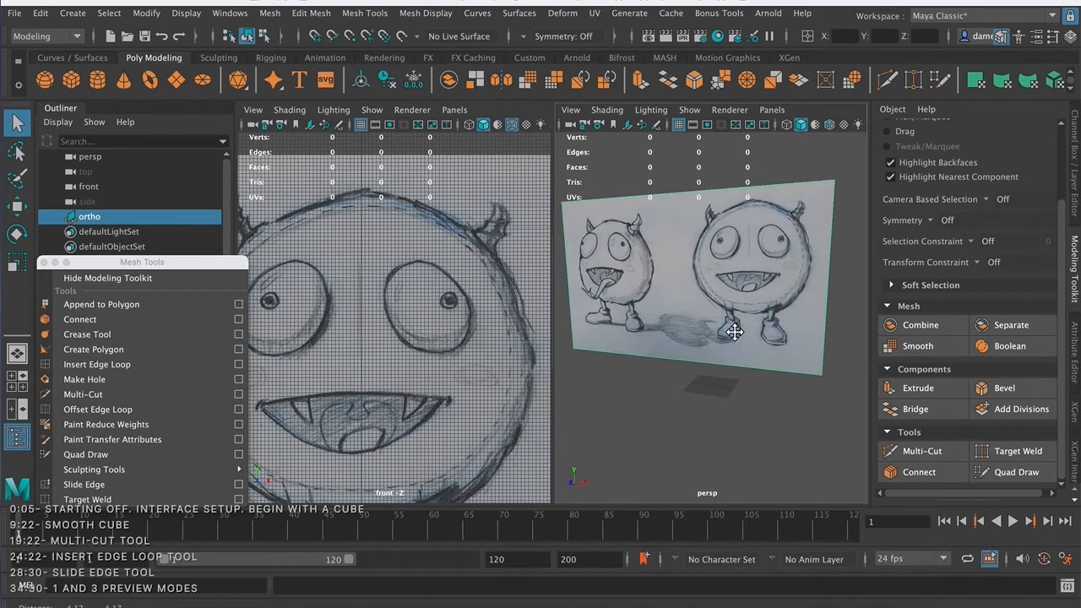
right_click_drag(399, 303, 357, 285, "alt")
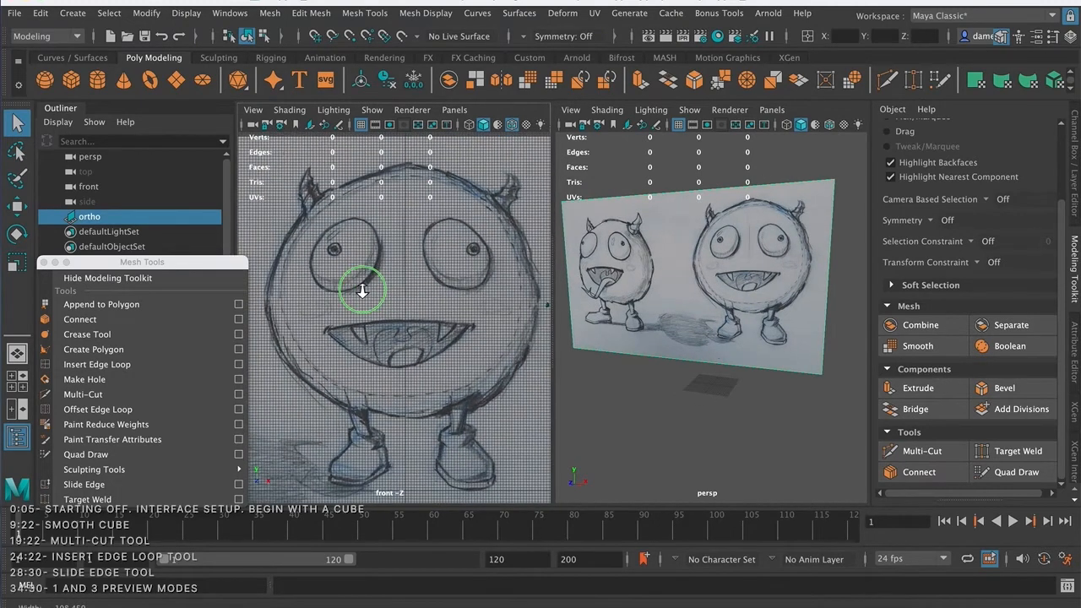
left_click_drag(224, 262, 200, 269)
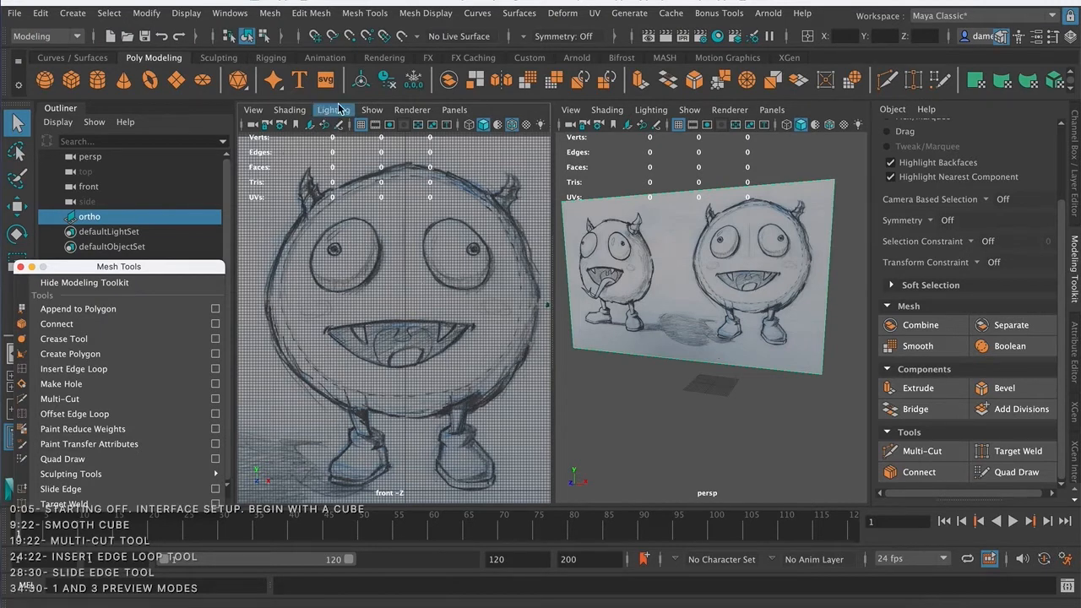
Change the front view pane to the top orthographic view and return it to the front view.
left_click(456, 110)
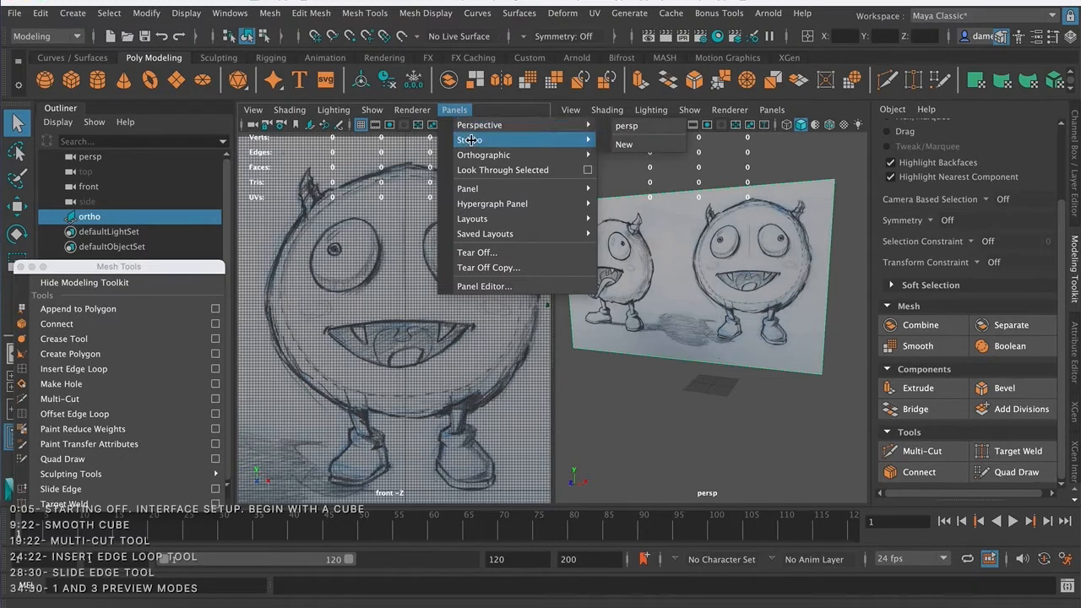
mouse_move(474, 153)
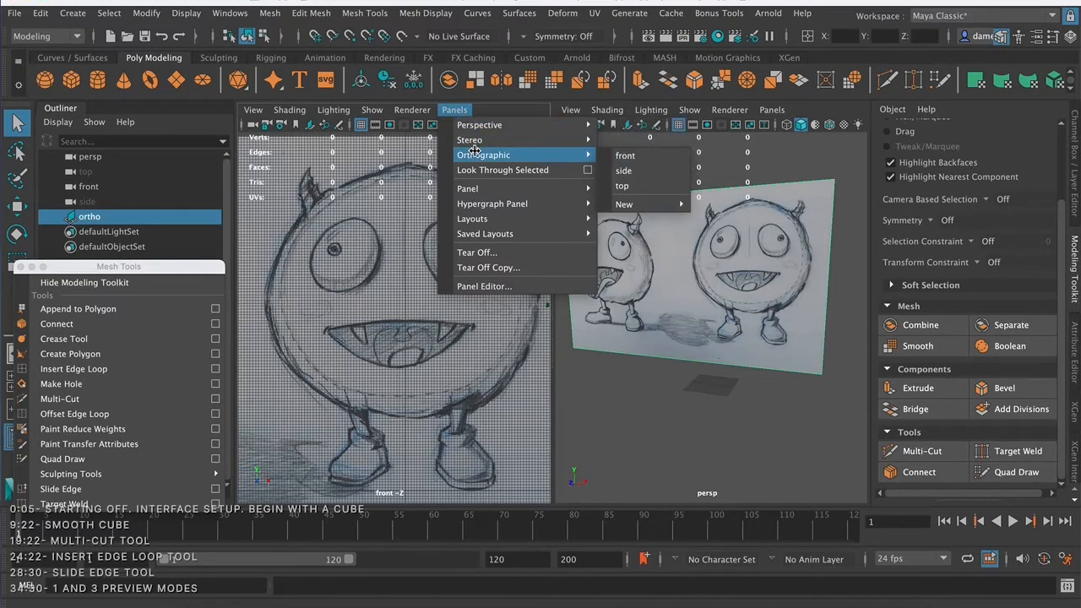
left_click(626, 186)
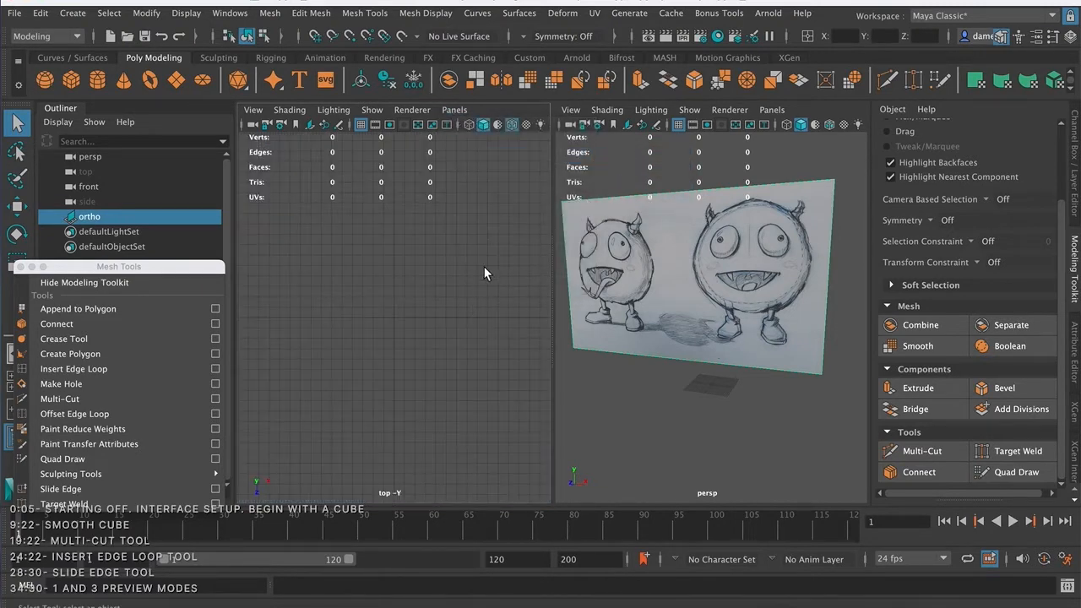
left_click(454, 109)
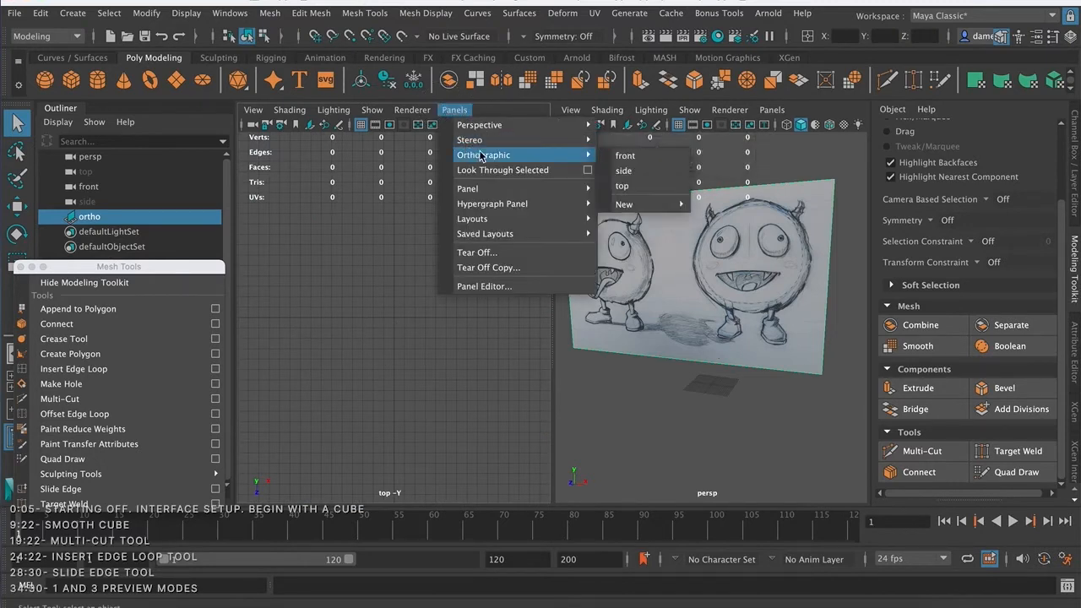
left_click(626, 155)
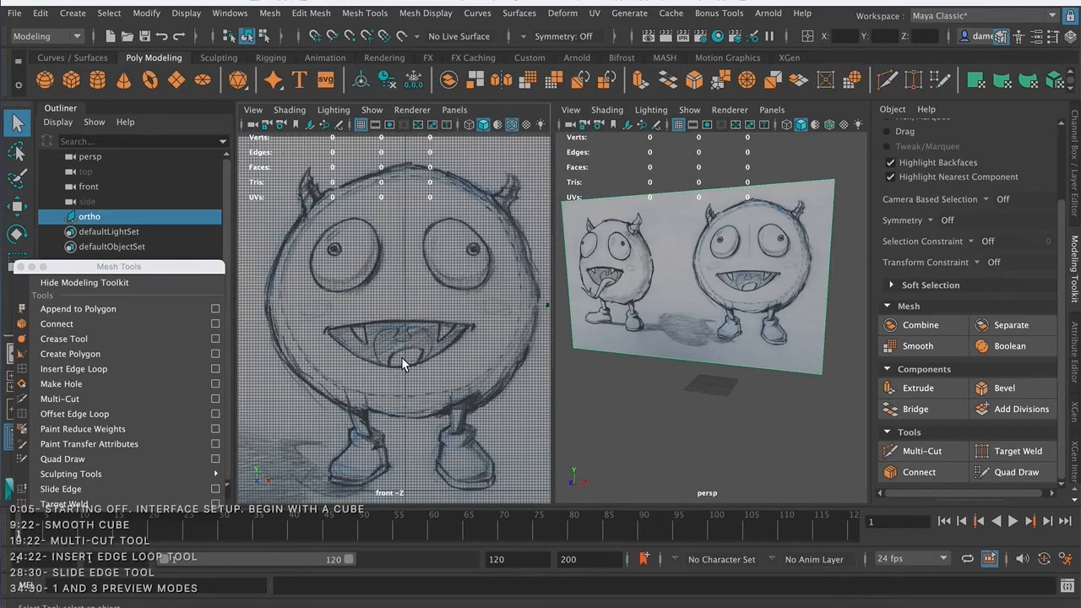
Examine where an image plane can be imported for the front and perspective views.
mouse_move(322, 367)
right_mouse_down("alt")
mouse_move(394, 361)
mouse_move(345, 347)
right_mouse_up("alt")
mouse_move(436, 341)
right_mouse_down("alt")
mouse_move(289, 355)
mouse_move(301, 354)
right_mouse_up("alt")
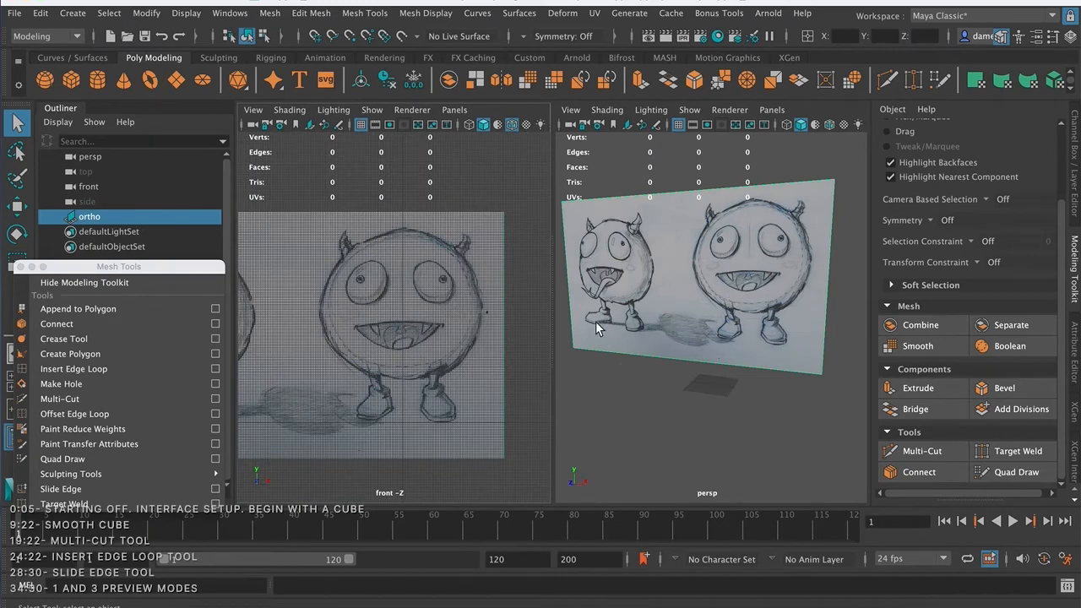
left_click(252, 110)
mouse_move(287, 400)
mouse_move(288, 444)
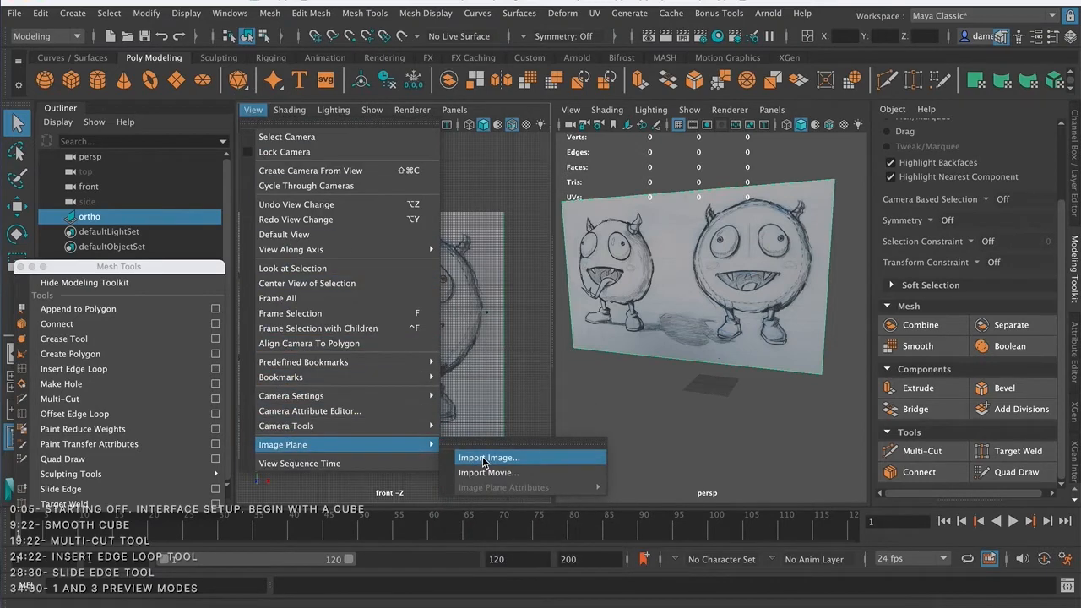
left_click(478, 343)
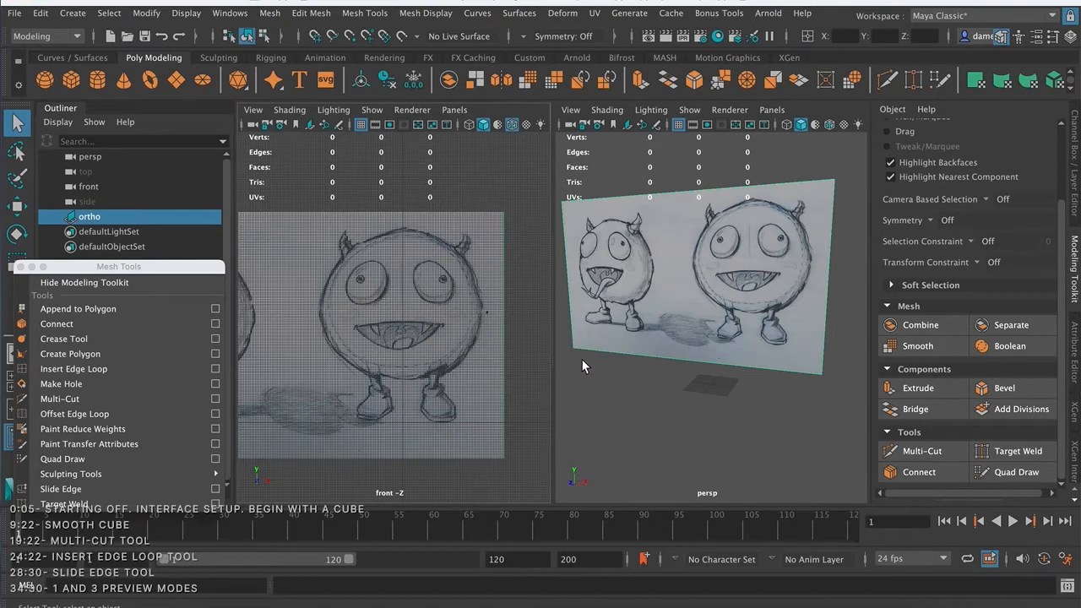
left_click(572, 111)
mouse_move(607, 382)
mouse_move(618, 447)
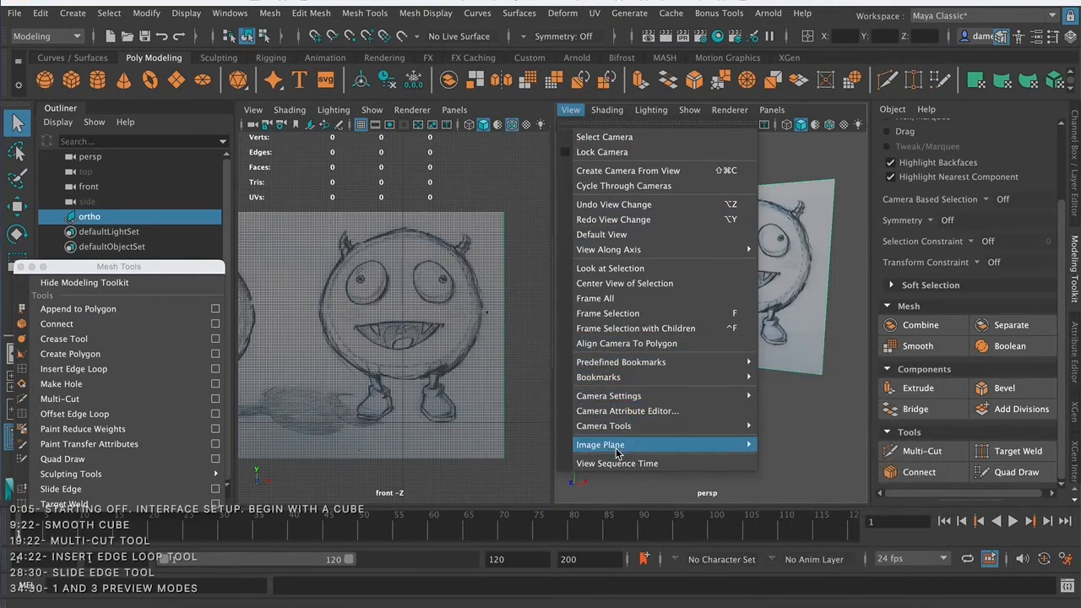
left_click(377, 363)
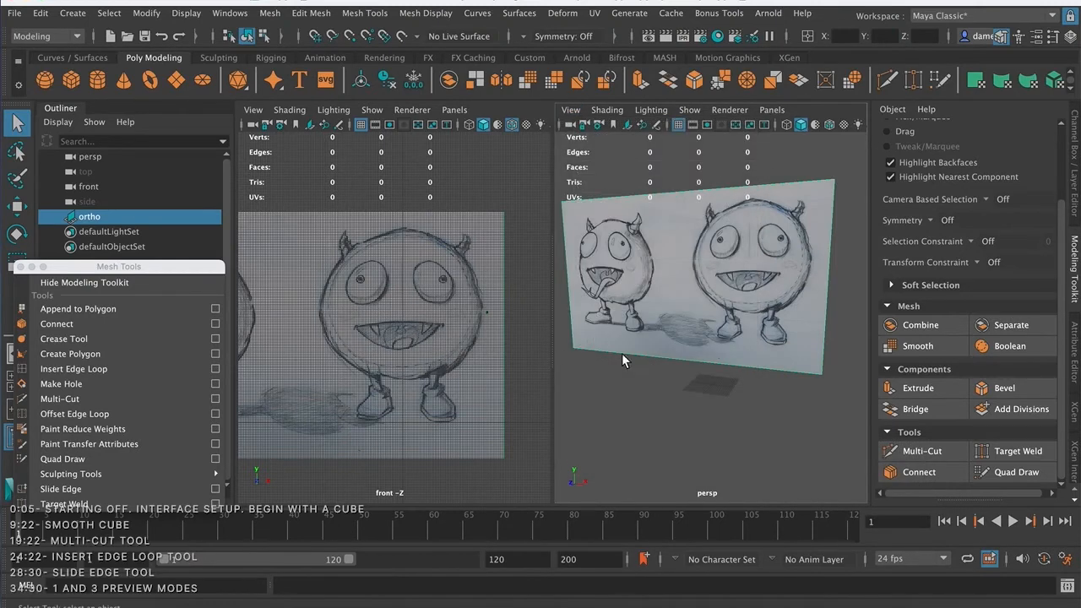
Create a polygon sphere, scale it uniformly to the monster's body size and move it up over the body in the front view.
middle_click_drag(367, 265, 368, 279, "alt")
right_click_drag(394, 277, 366, 264, "alt")
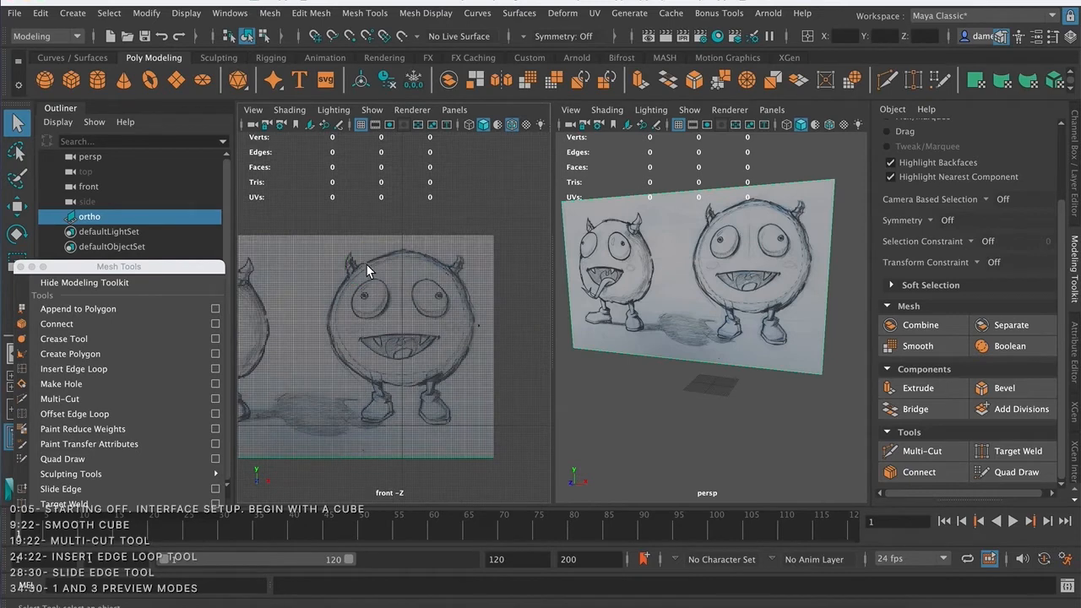
middle_click_drag(386, 287, 382, 375, "alt")
right_click_drag(382, 375, 369, 290, "alt")
middle_click_drag(369, 290, 362, 195, "alt")
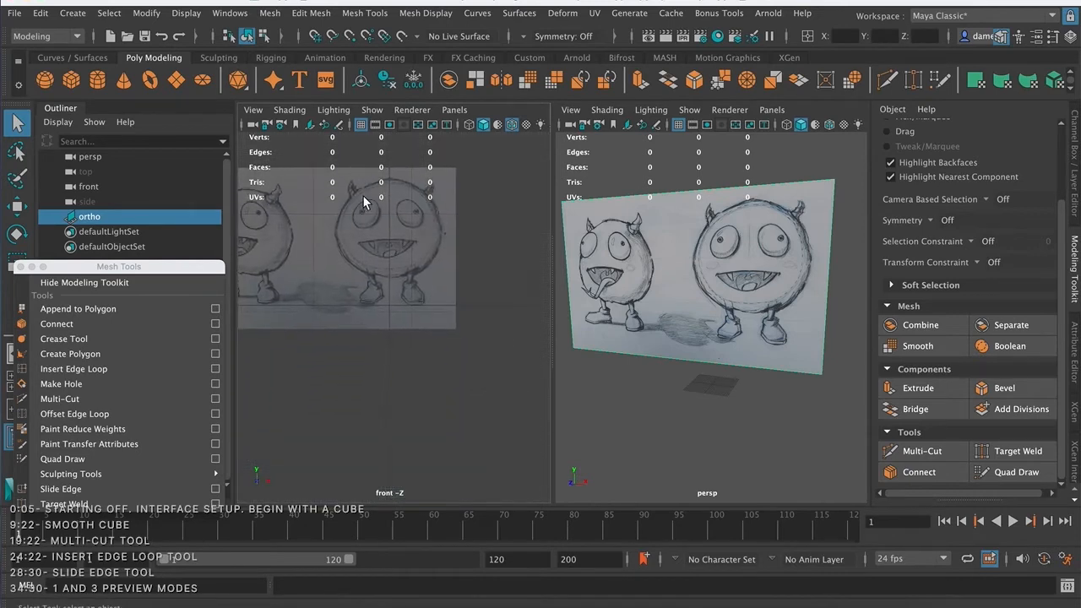
right_click_drag(362, 195, 475, 222, "alt")
middle_click_drag(475, 222, 425, 352, "alt")
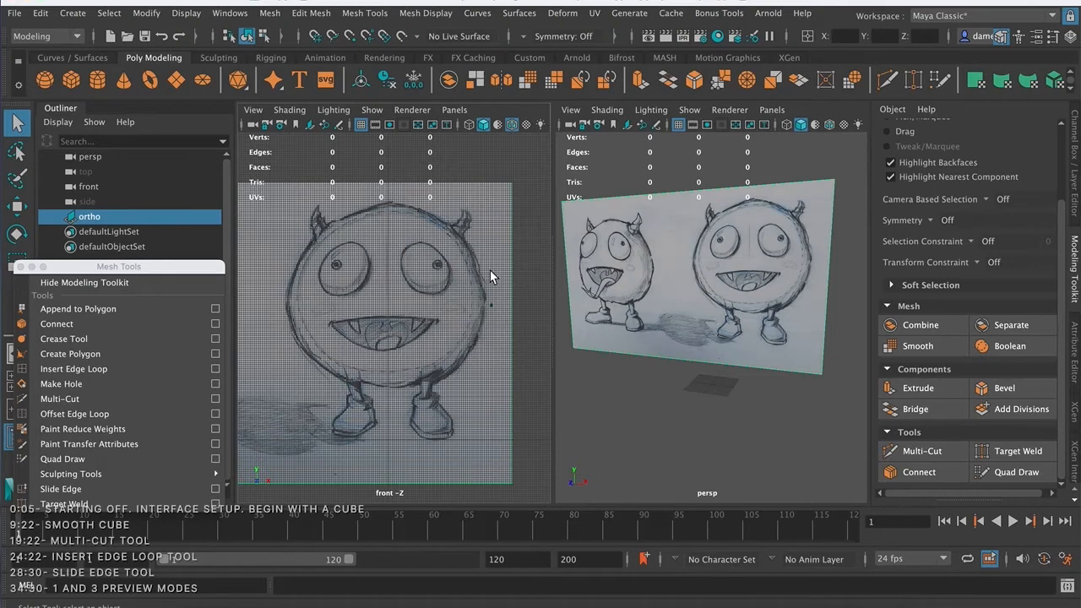
left_click(38, 80)
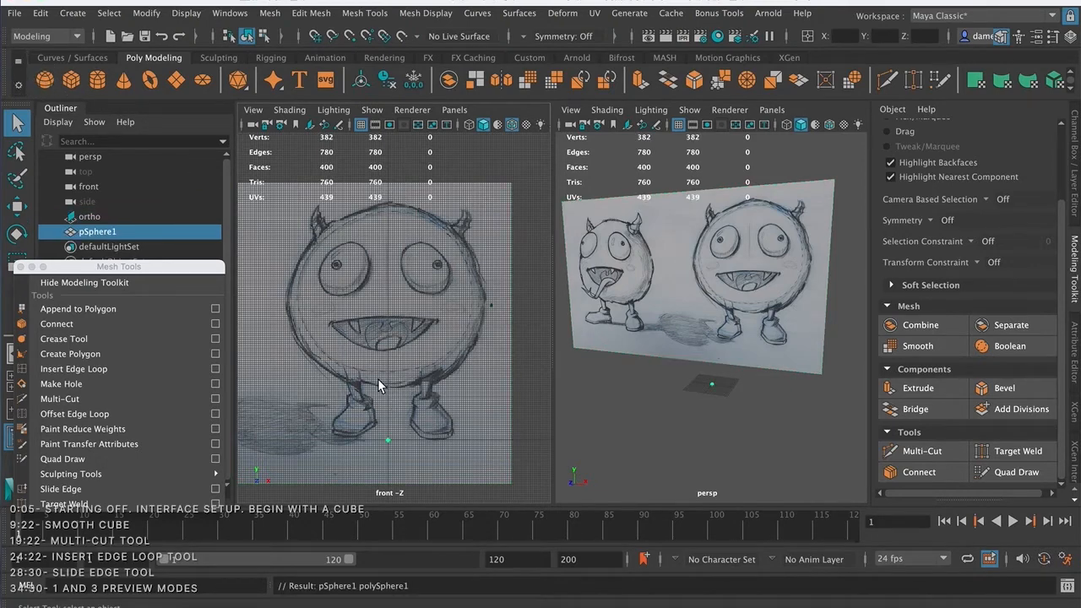
key("r")
left_click_drag(388, 440, 563, 381)
key("w")
mouse_move(387, 375)
left_mouse_down()
mouse_move(382, 222)
mouse_move(384, 245)
left_mouse_up()
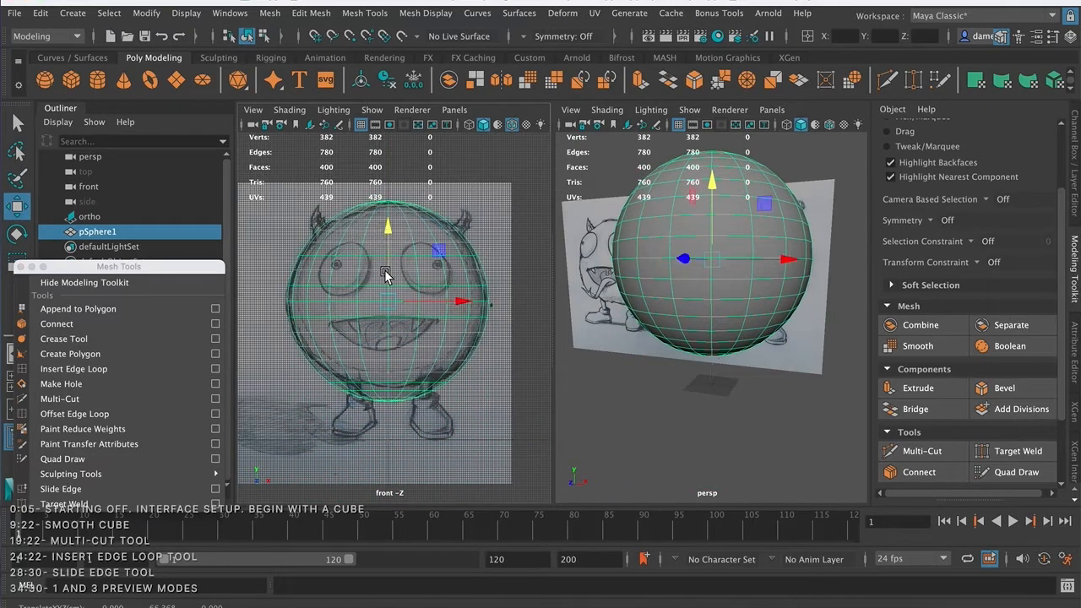
Scale the polygon sphere down slightly and delete it from the monster's body.
key("e")
key("r")
left_click_drag(390, 303, 385, 304)
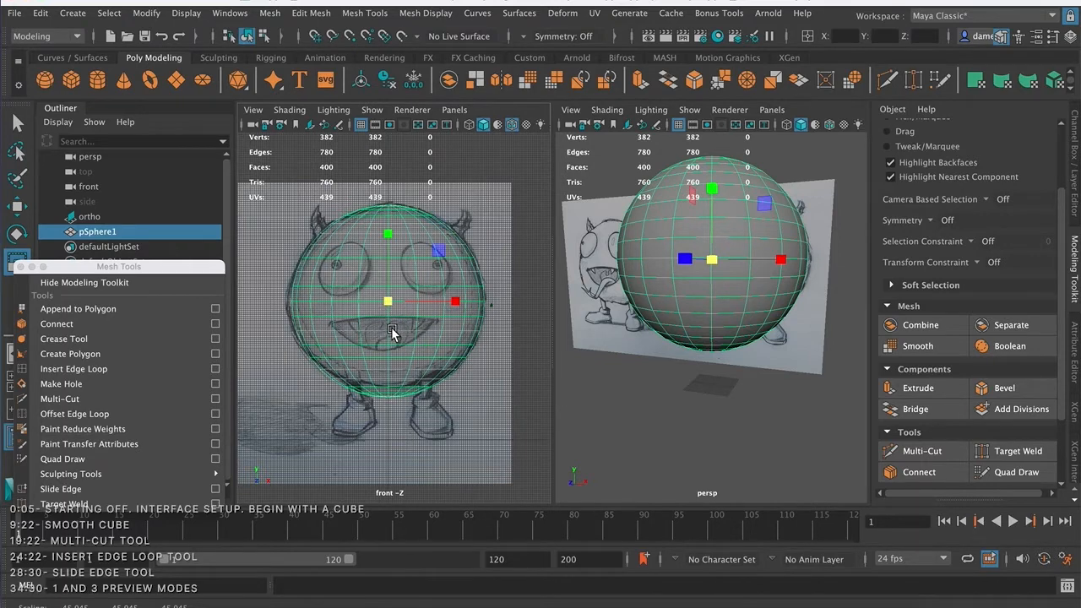
key("Delete")
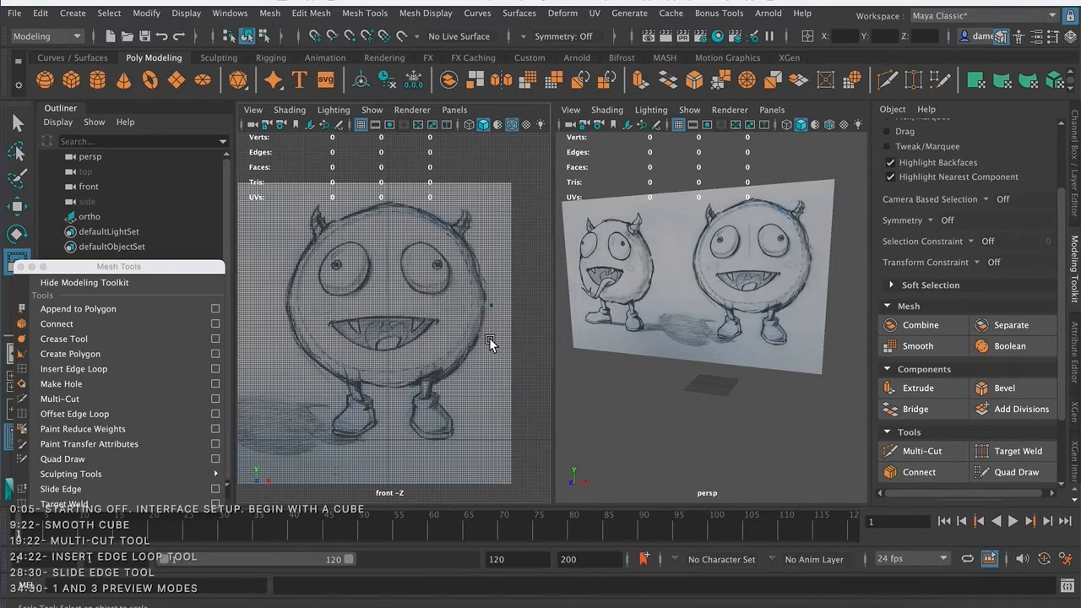
Create a polygon cube, shift the Mesh Tools palette slightly, and raise the cube to the monster's eye level in the front view.
left_click(70, 76)
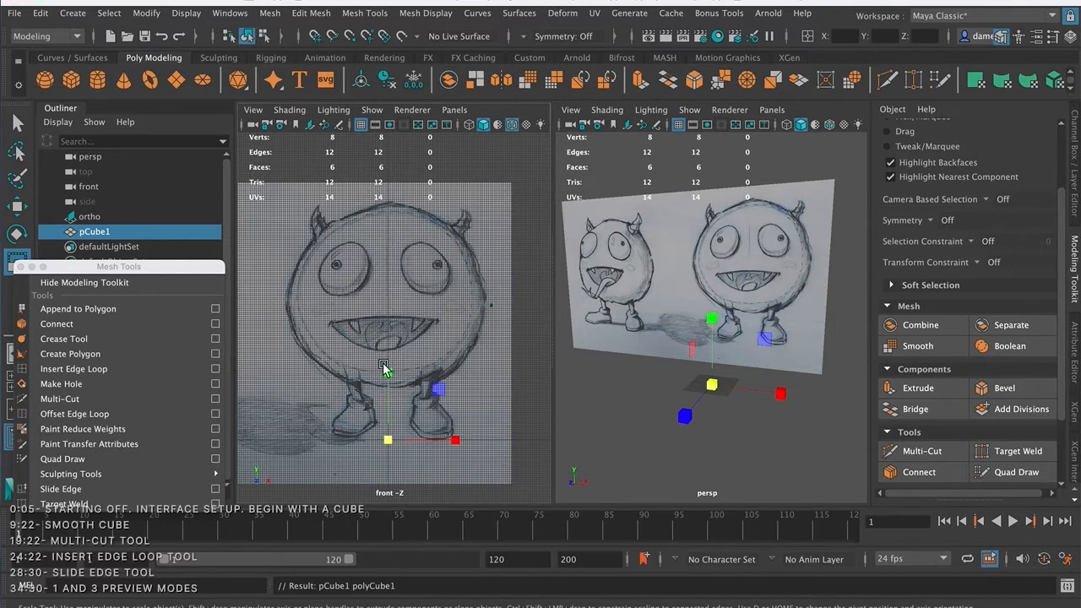
left_click_drag(384, 369, 385, 353)
key("w")
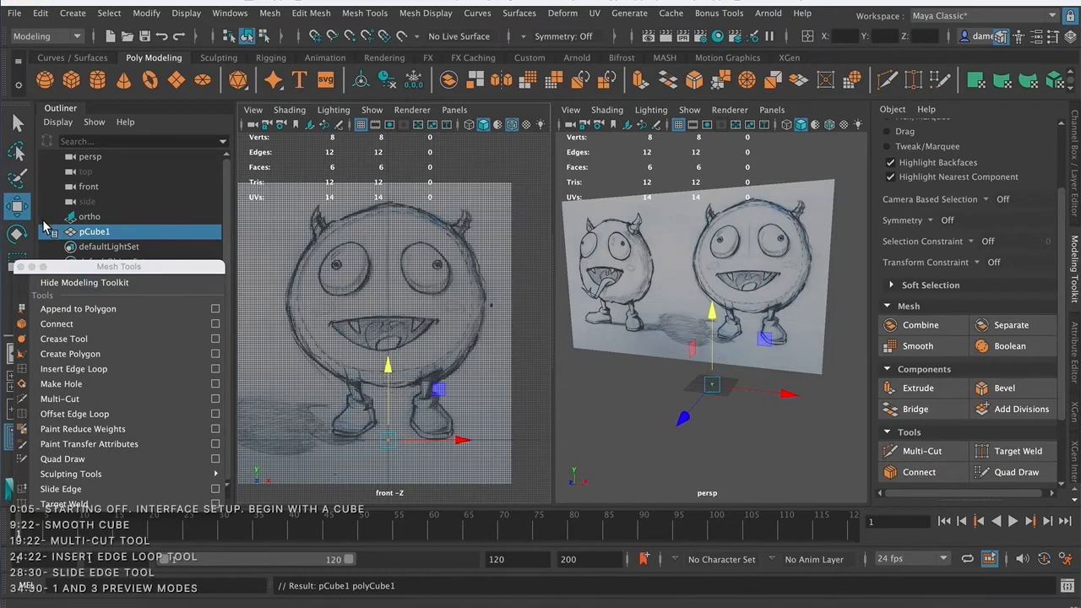
left_click_drag(69, 267, 89, 266)
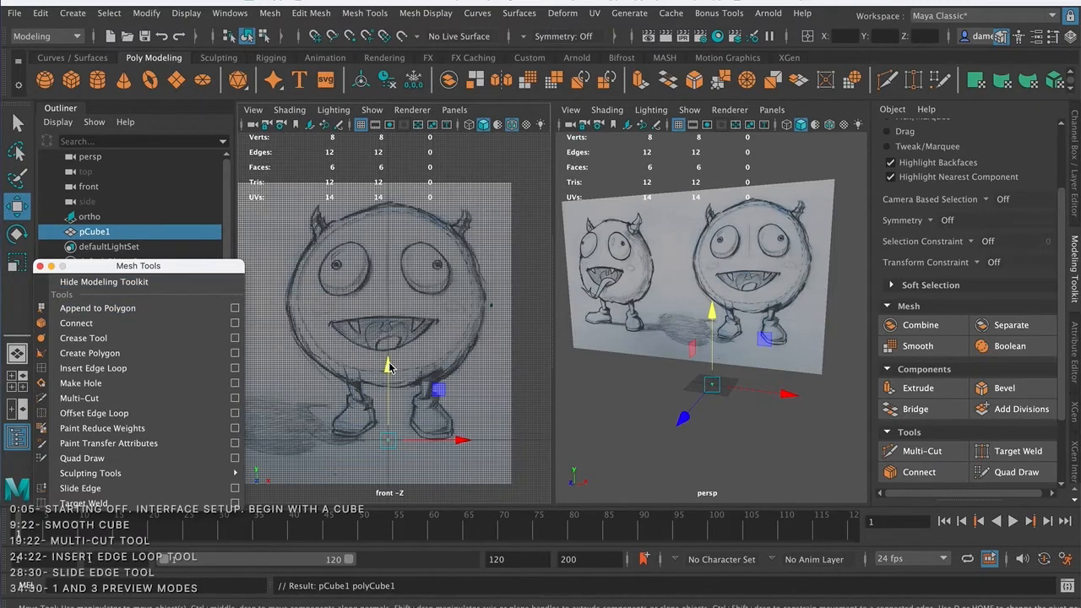
left_click_drag(389, 372, 379, 210)
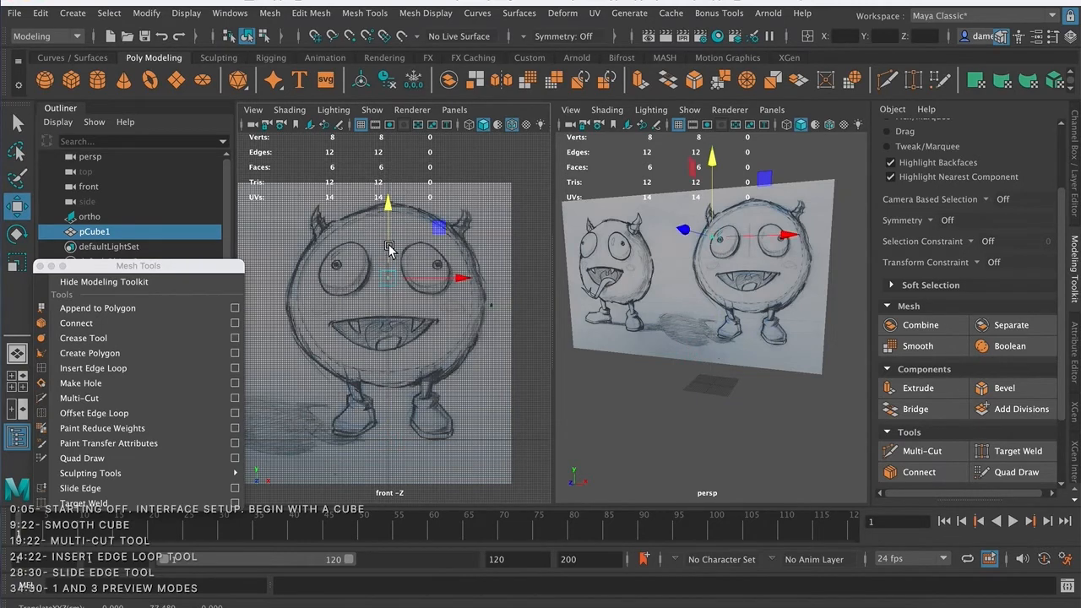
Scale the cube uniformly to about 75.6 and lower it to about 71 in Y to centre it on the body.
key("r")
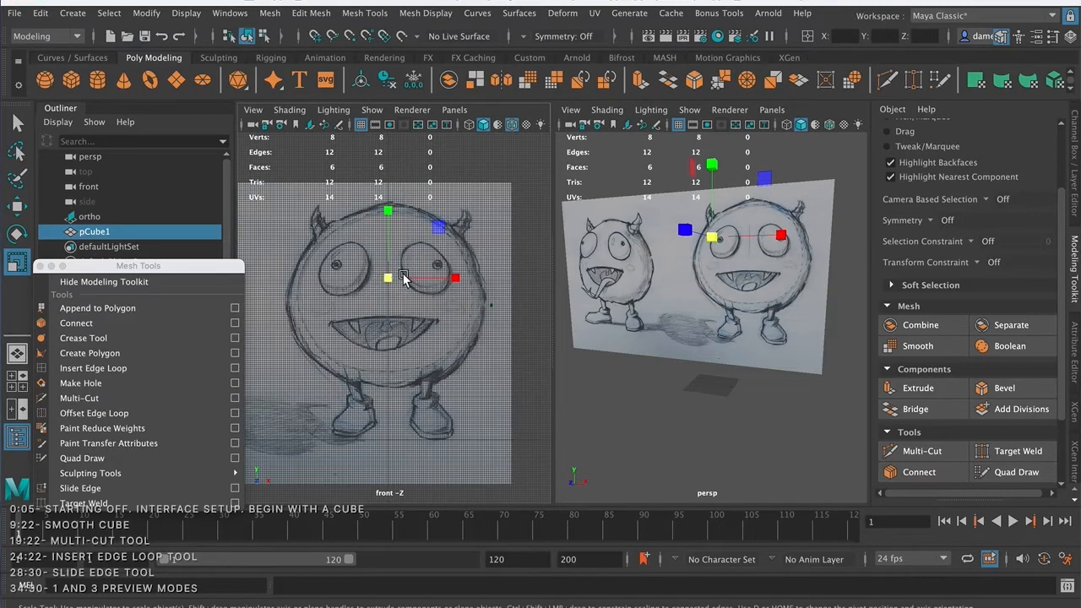
left_click_drag(388, 280, 524, 245)
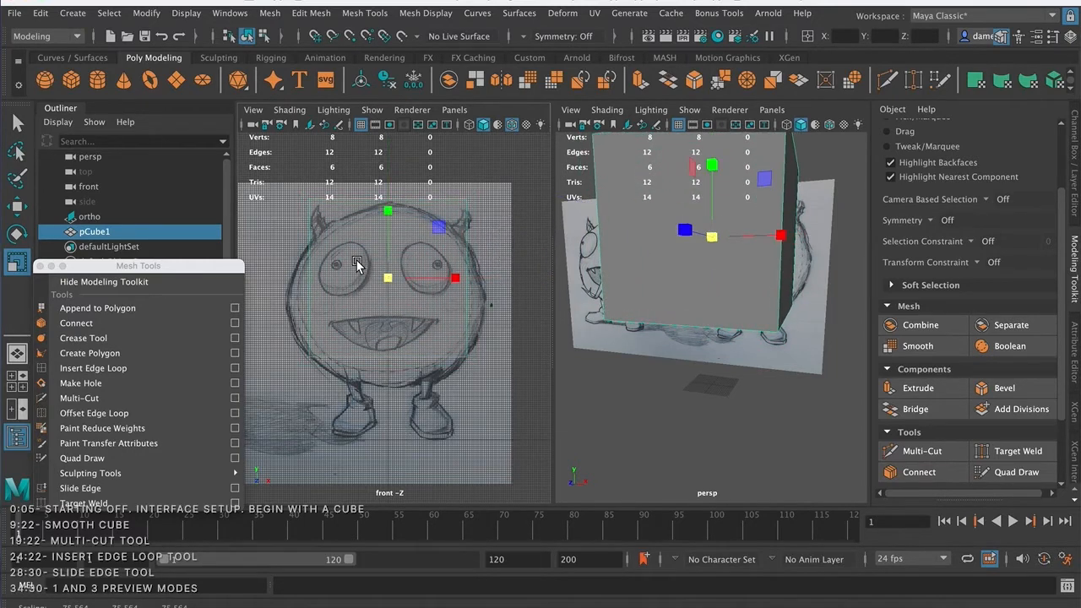
key("w")
left_click_drag(388, 211, 392, 228)
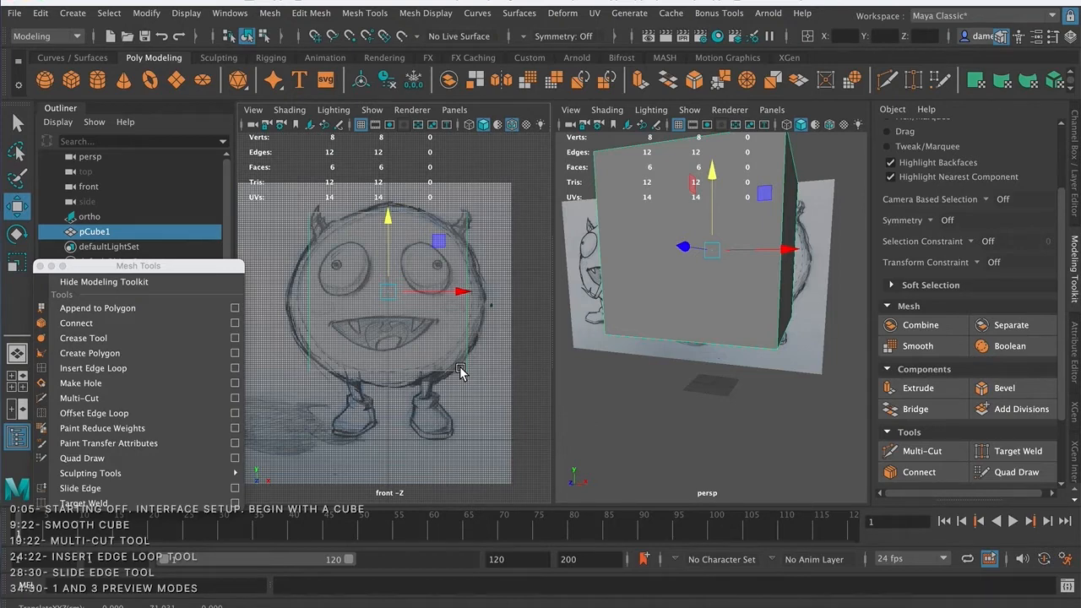
Try stretching the cube's height, undo it, and widen the cube along X to about 78.
left_click(17, 124)
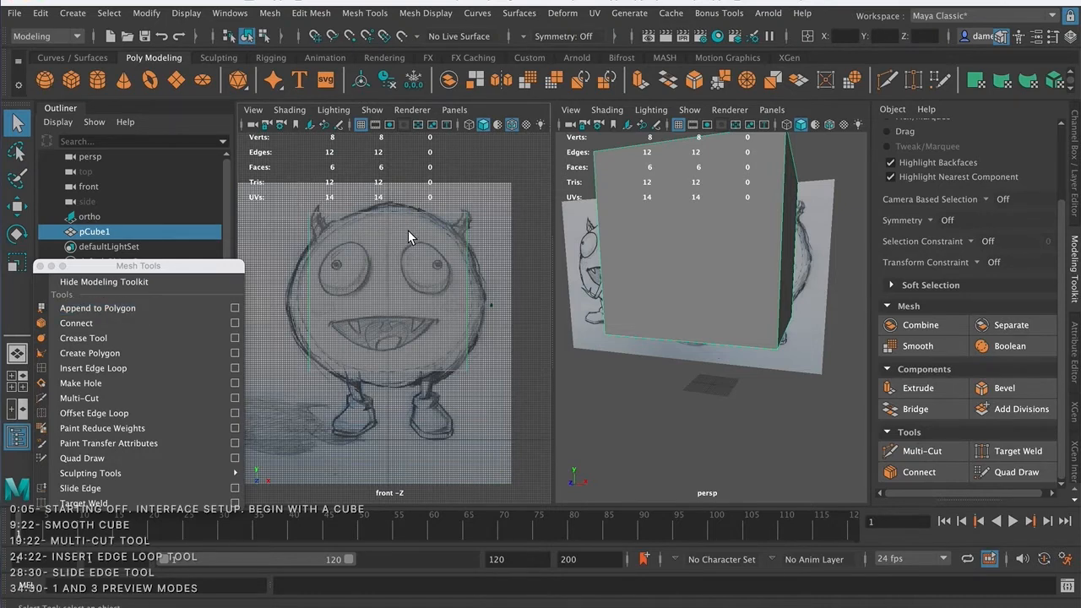
key("e")
key("r")
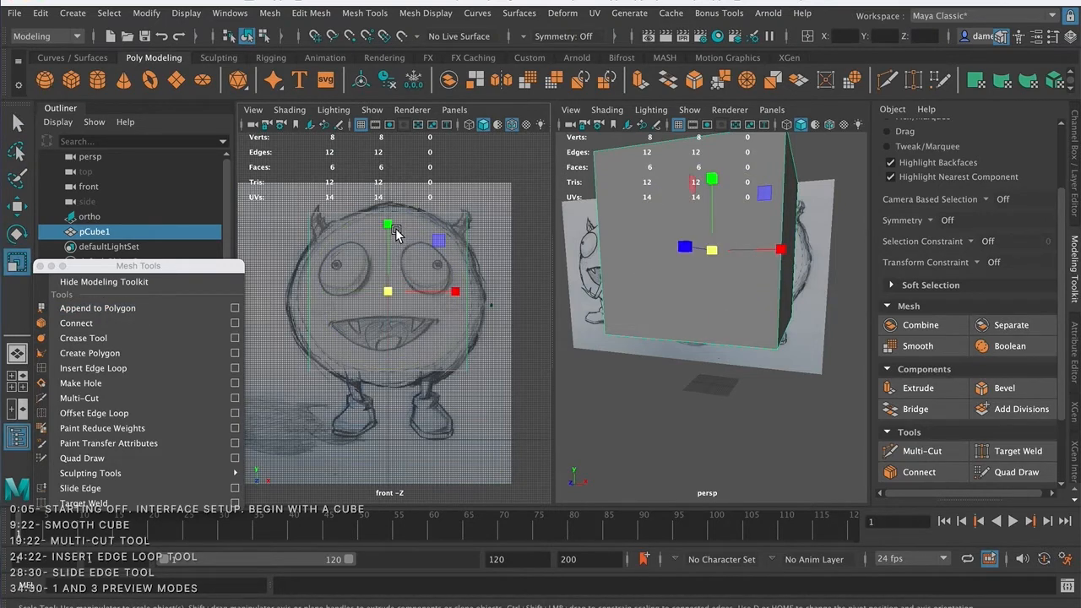
mouse_move(389, 226)
left_mouse_down()
mouse_move(387, 194)
mouse_move(394, 238)
mouse_move(389, 190)
mouse_move(398, 225)
left_mouse_up()
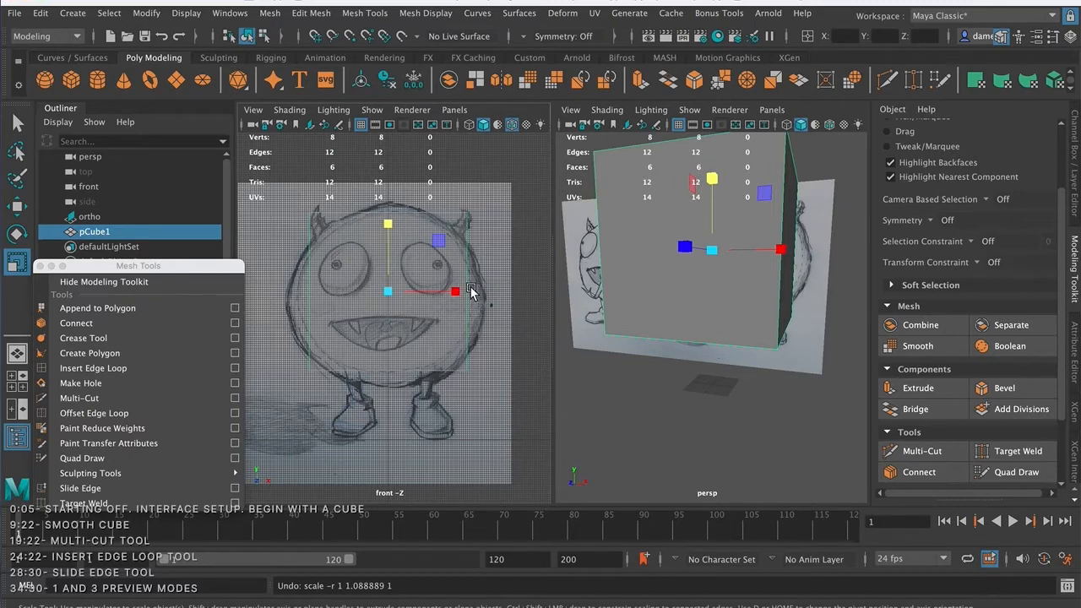
left_click_drag(455, 291, 447, 329)
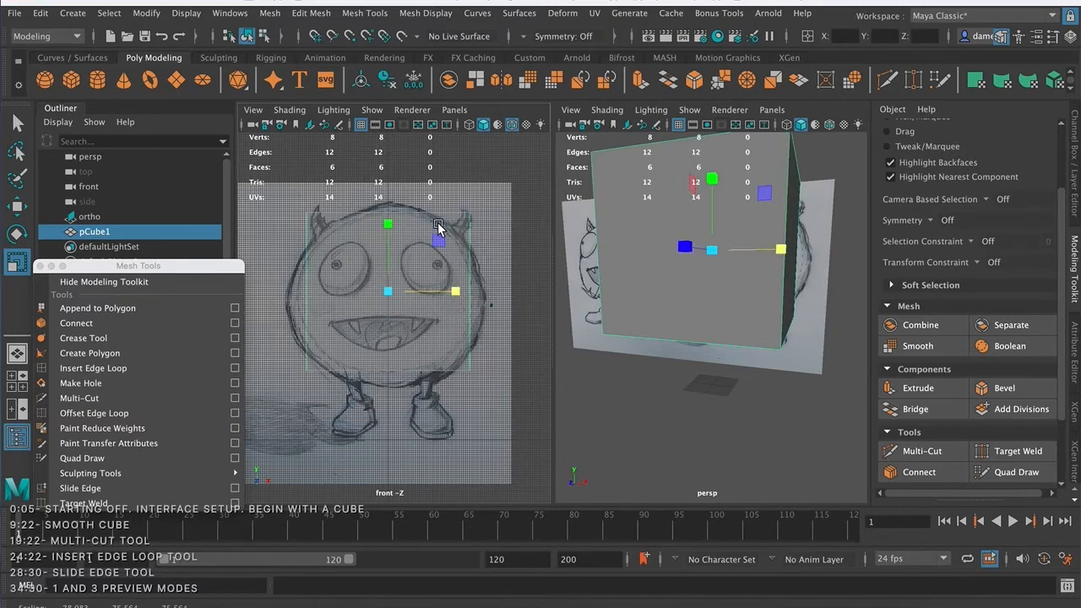
key("q")
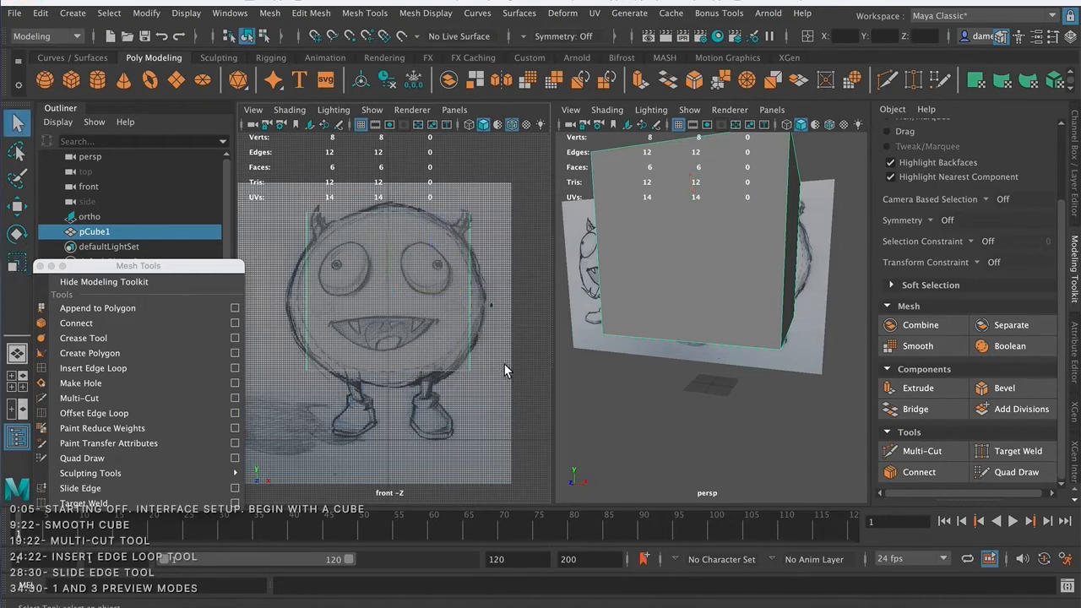
Try smoothing the whole cube with one division and undo the smoothing.
left_click_drag(719, 350, 687, 333, "alt")
middle_click_drag(731, 320, 739, 353, "alt")
scroll(740, 353, "down", 10)
left_click_drag(677, 328, 734, 339, "alt")
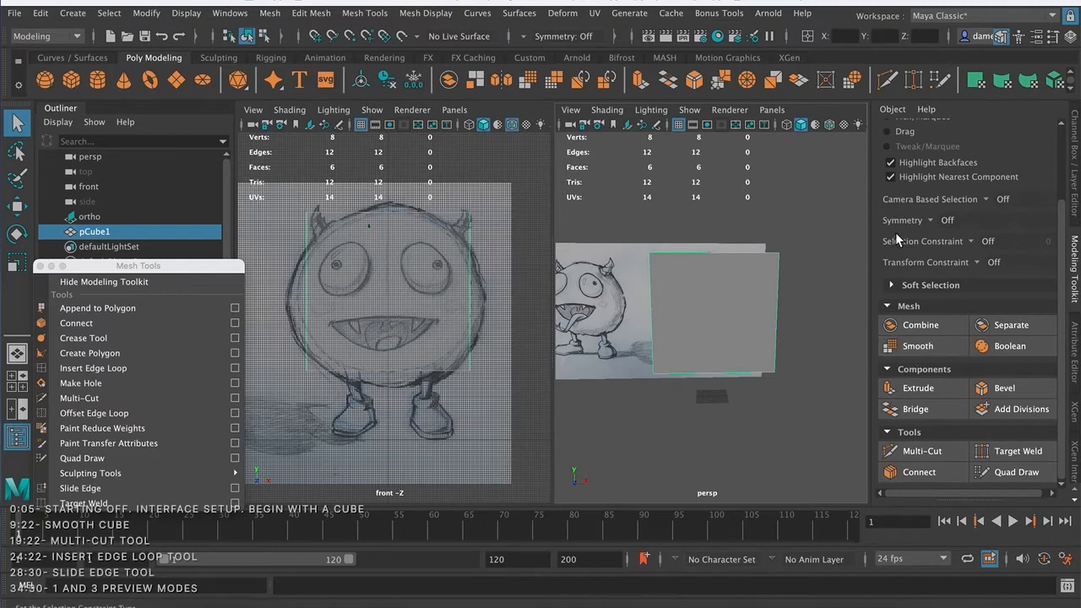
left_click(919, 346)
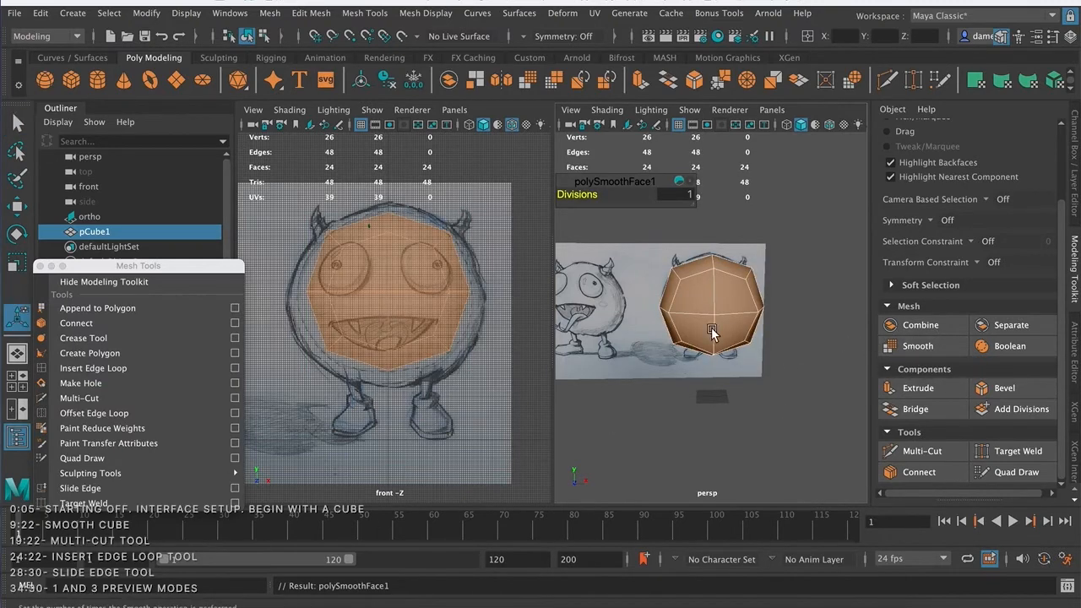
key("ctrl+z")
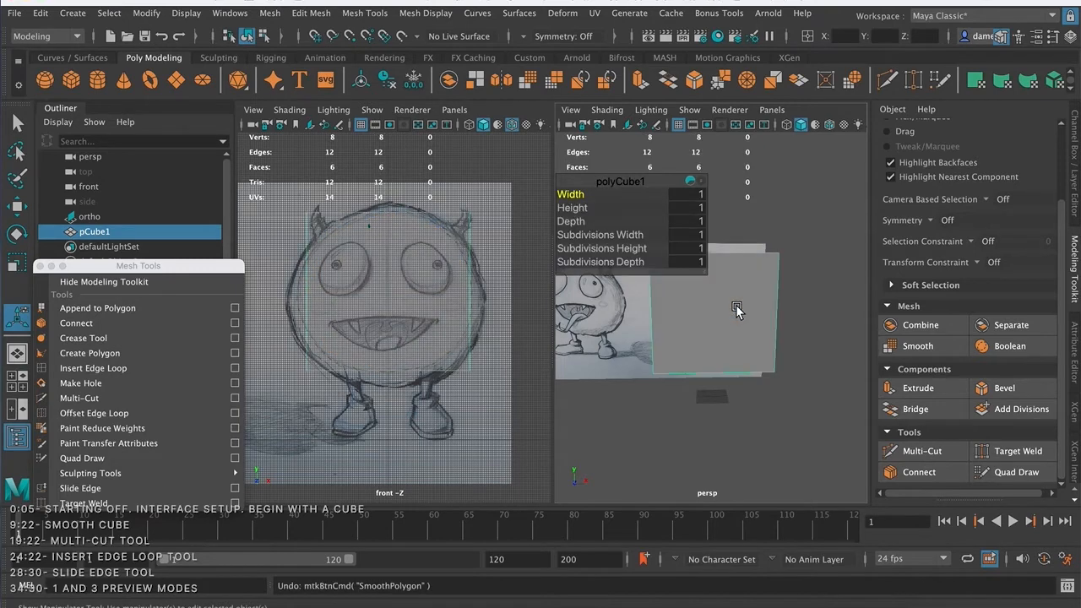
key("q")
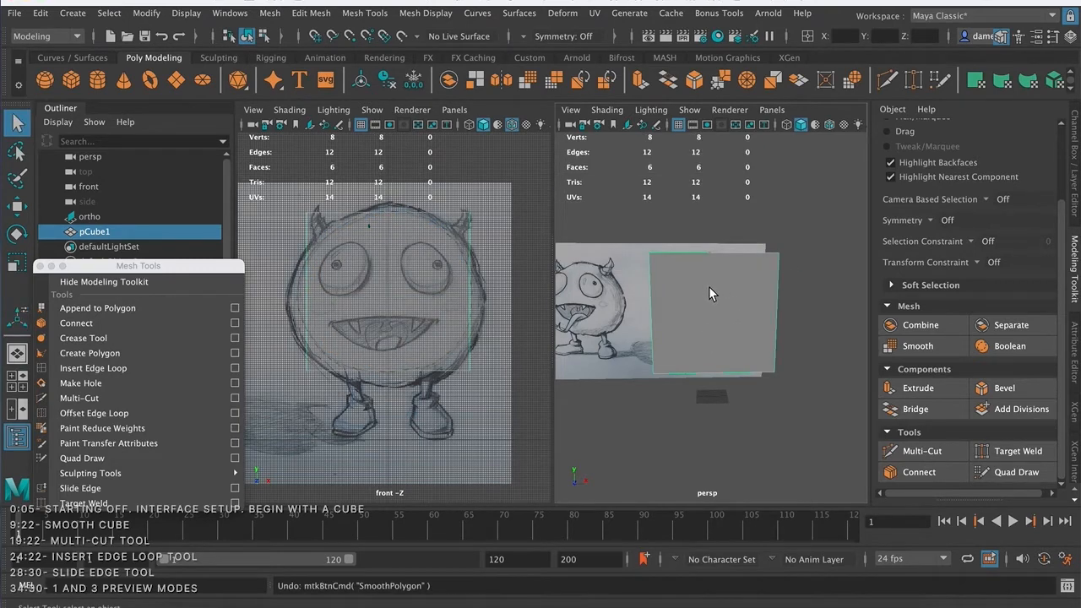
Select the cube's top front edge, its two top front vertices, and its front face in the matching component modes.
right_click_drag(711, 279, 712, 172)
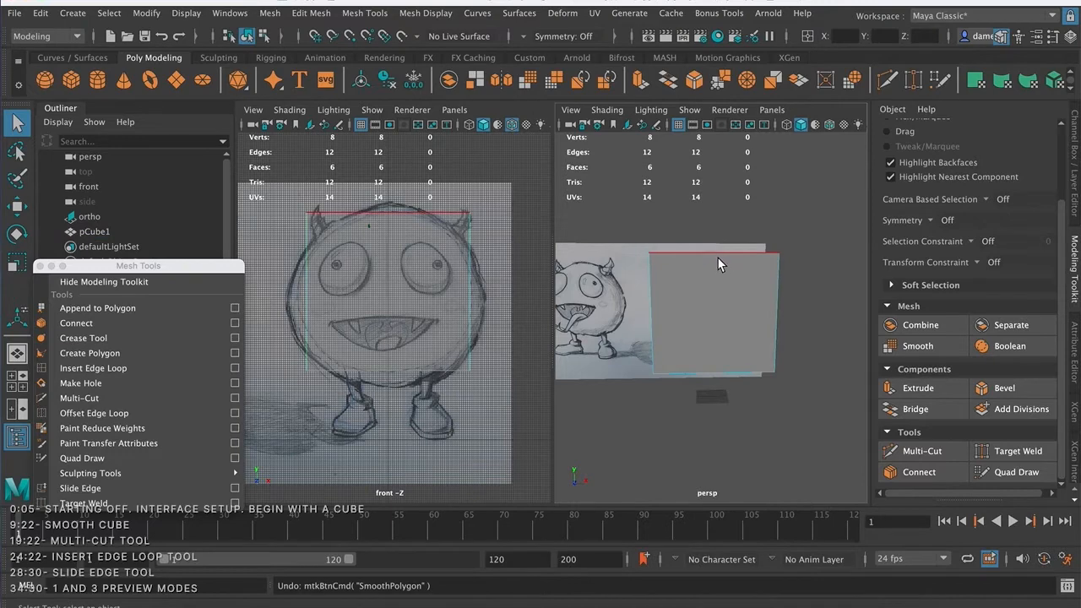
left_click(717, 255)
right_click_drag(716, 262, 651, 250)
left_click(650, 252)
left_click(778, 252, "shift")
right_click_drag(746, 279, 742, 253)
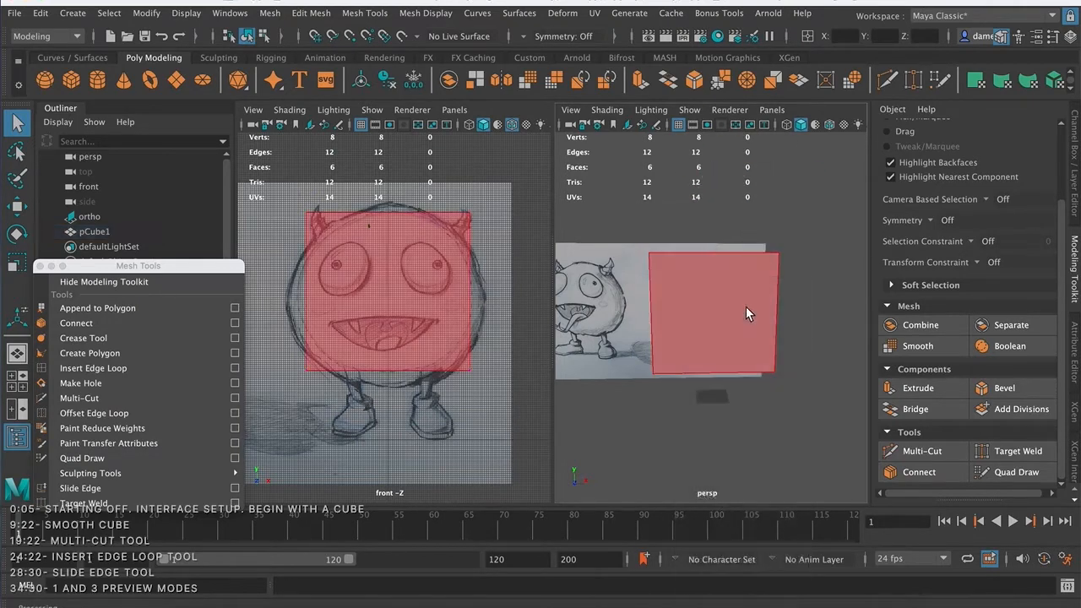
left_click(752, 313)
left_click_drag(812, 342, 678, 289, "alt")
Return the cube to object mode, smooth it with one division, and reselect the smoothed object.
right_click_drag(682, 266, 725, 174)
left_click_drag(633, 317, 735, 245, "alt")
left_click(919, 347)
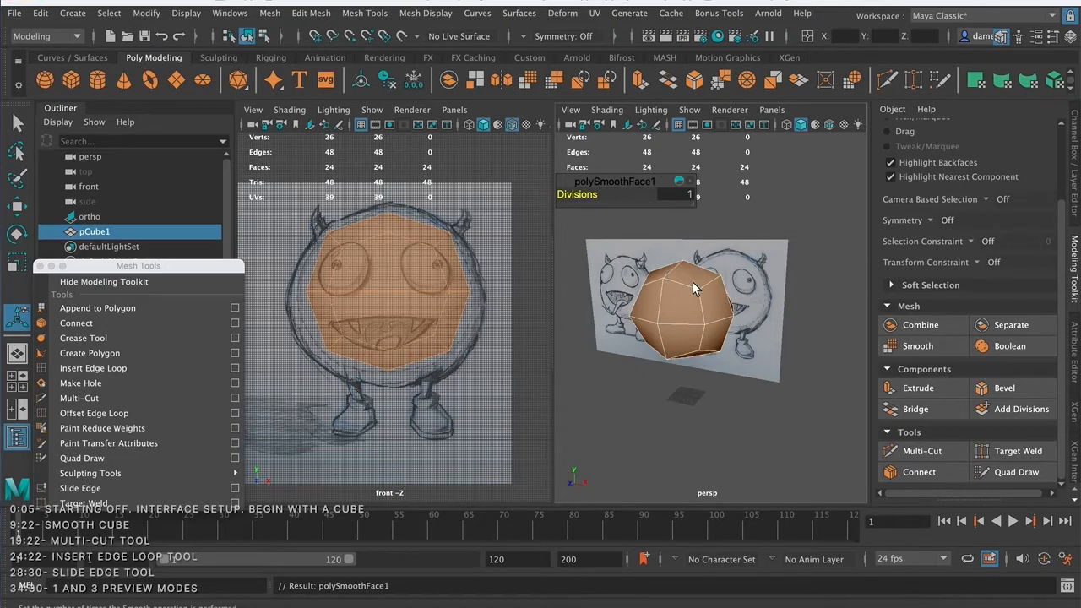
key("q")
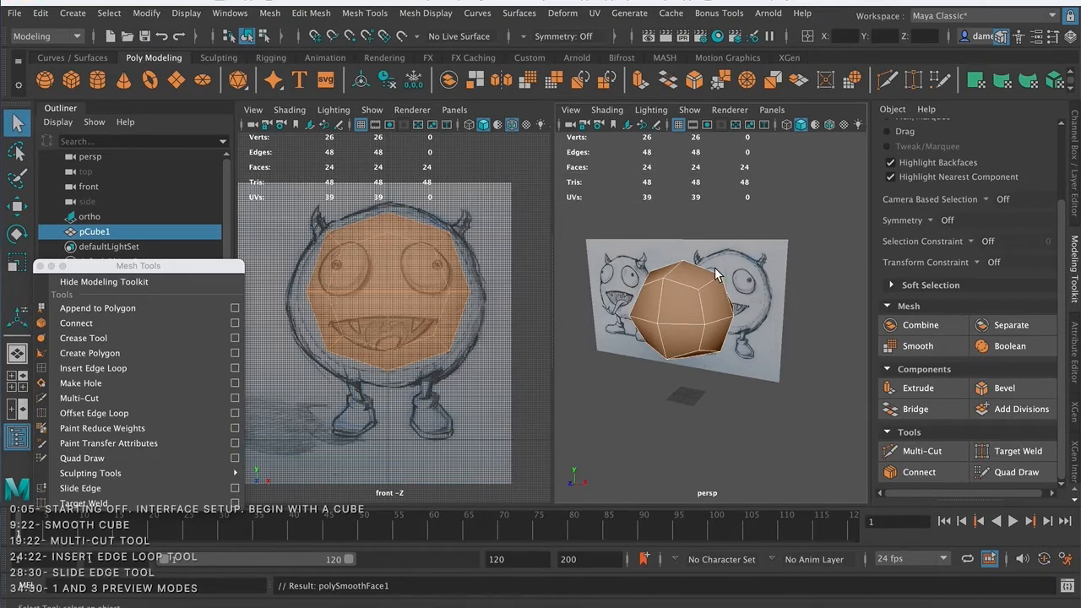
left_click(773, 226)
left_click(691, 328)
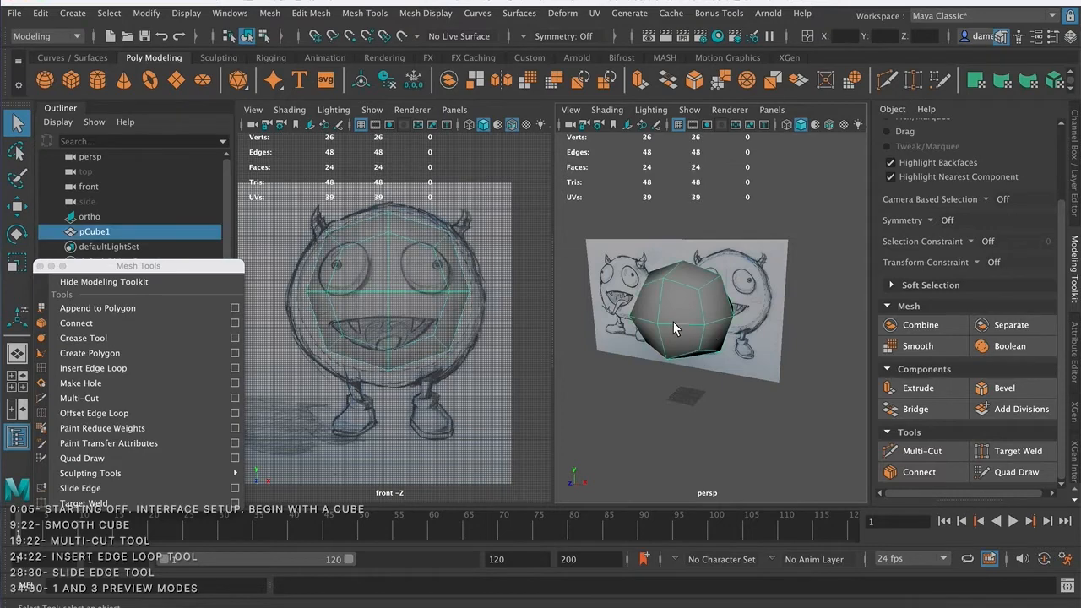
Examine the smoothed cube up close in the perspective view and compare its selected and unselected display in the front view.
middle_click_drag(651, 321, 661, 344, "alt")
right_click_drag(662, 344, 746, 341, "alt")
middle_click_drag(746, 341, 732, 214, "alt")
right_click_drag(731, 215, 701, 212, "alt")
middle_click_drag(702, 212, 735, 224, "alt")
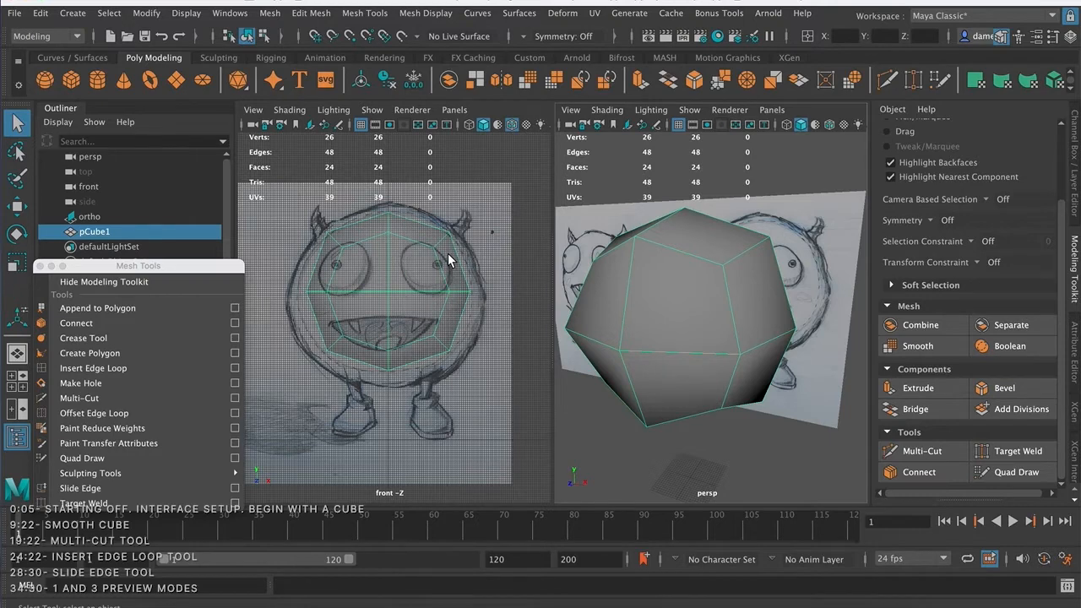
left_click(423, 331)
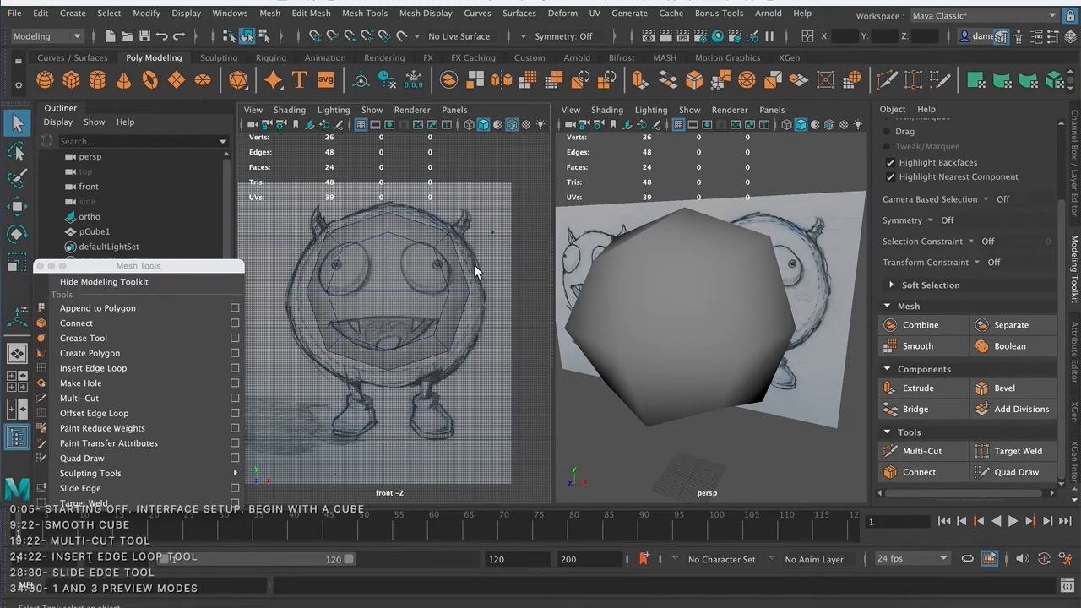
left_click(437, 286)
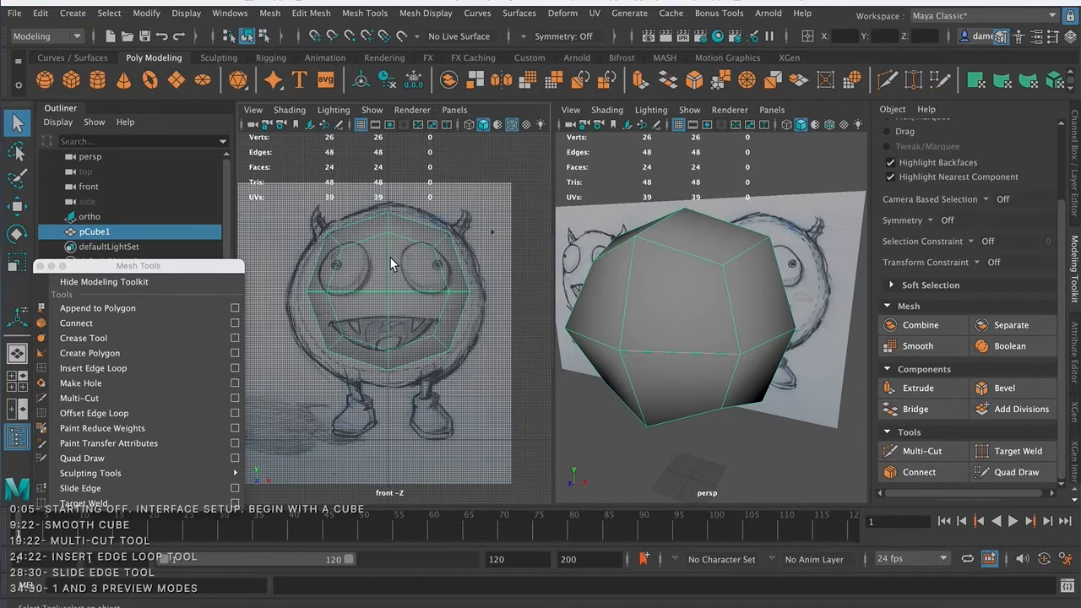
Turn X-Ray shading off in the front view and turn it back on.
left_click(289, 110)
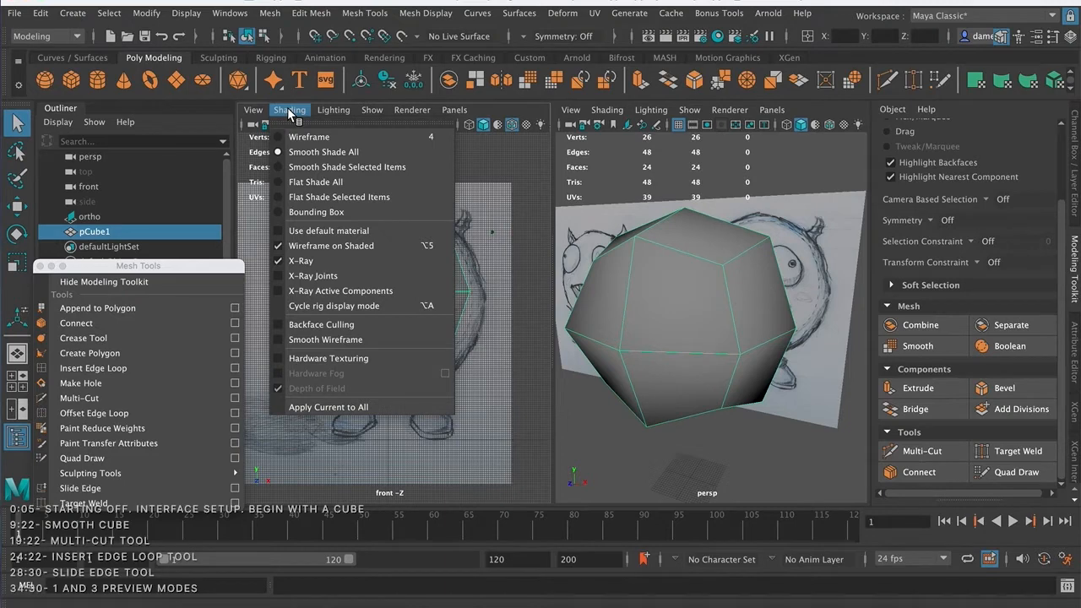
left_click(292, 262)
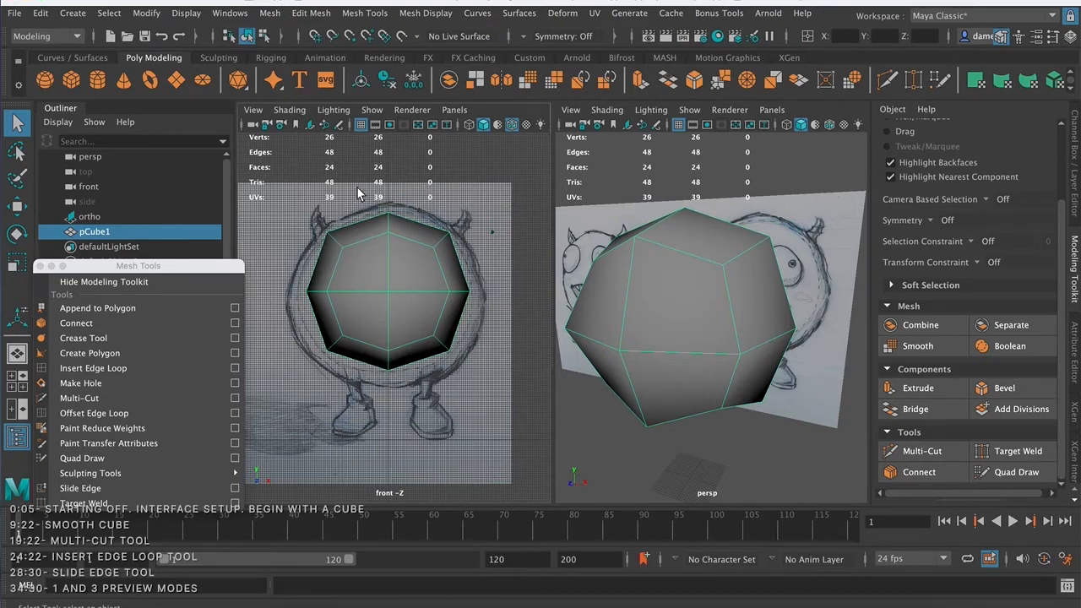
left_click(287, 110)
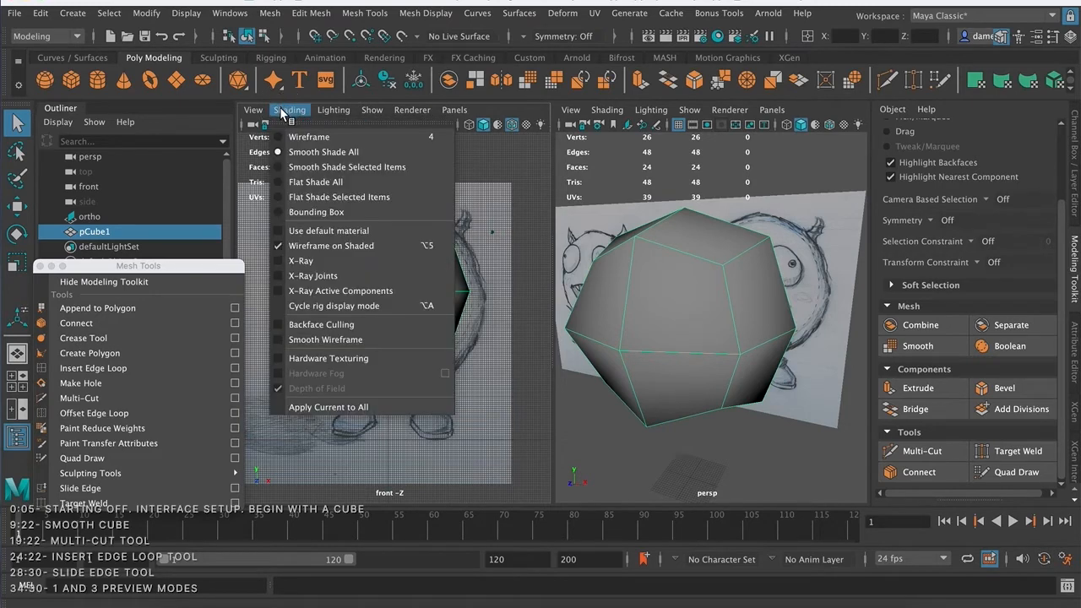
left_click(340, 266)
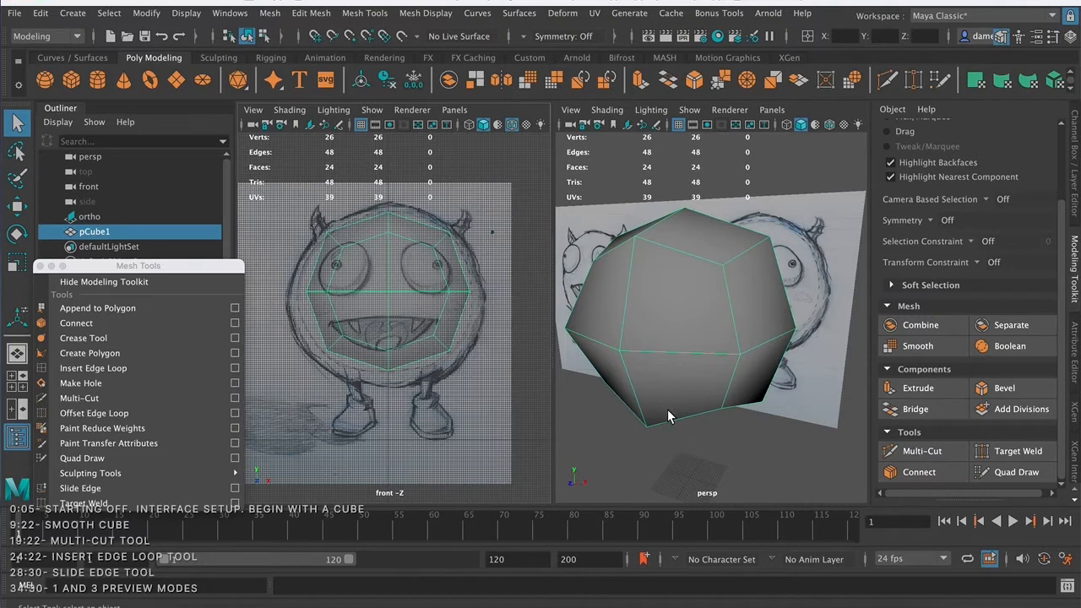
Switch the front view to wireframe shading, select the smoothed cube, and restore Smooth Shade All.
left_click_drag(775, 288, 741, 369, "alt")
left_click(772, 440)
scroll(651, 319, "down", 10)
left_click_drag(652, 320, 682, 336, "alt")
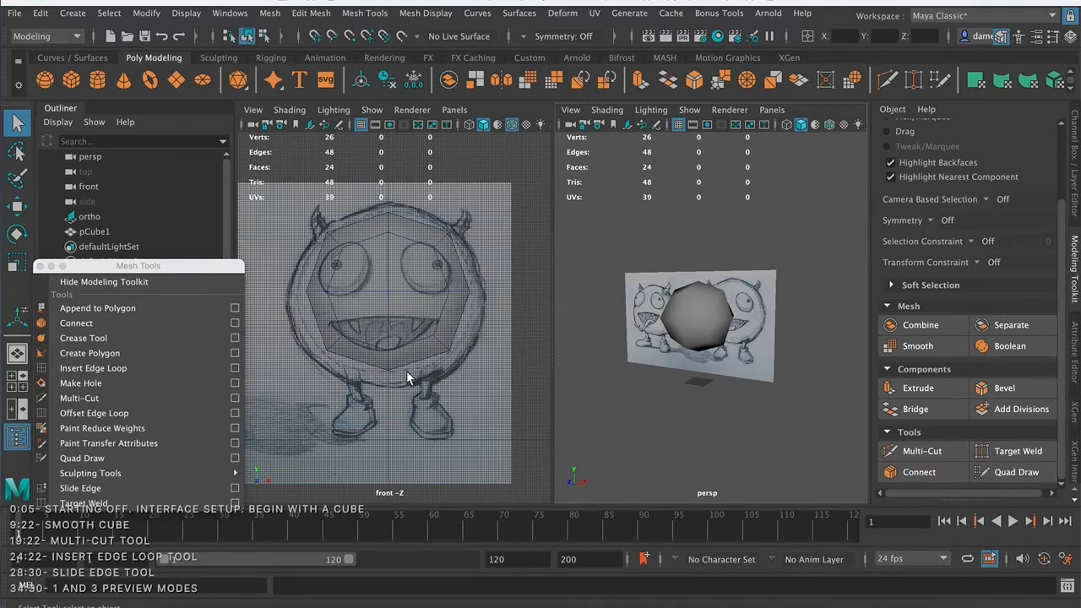
left_click(289, 109)
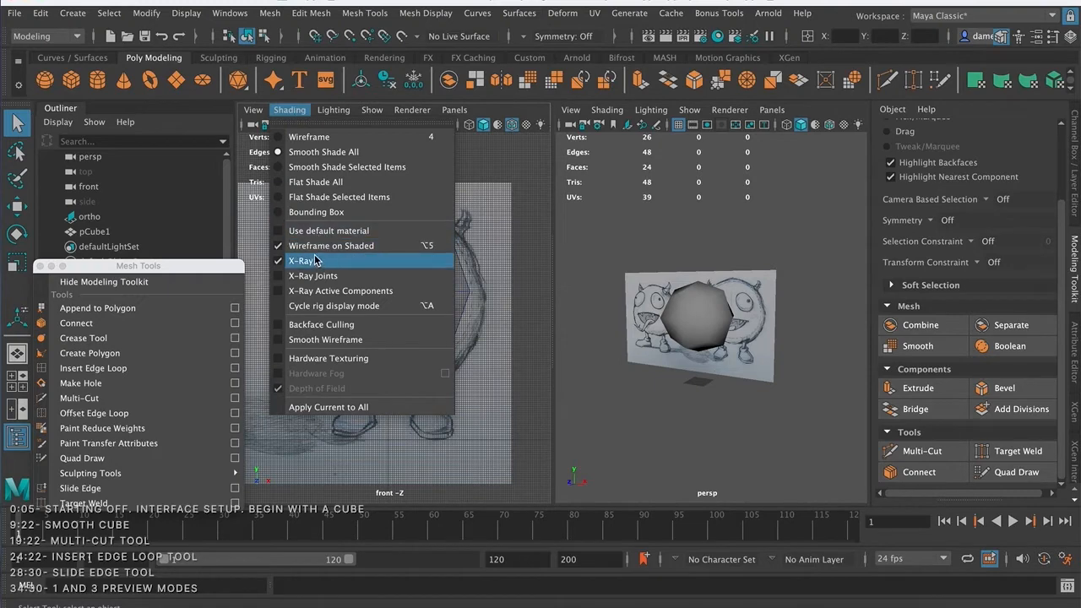
left_click(311, 137)
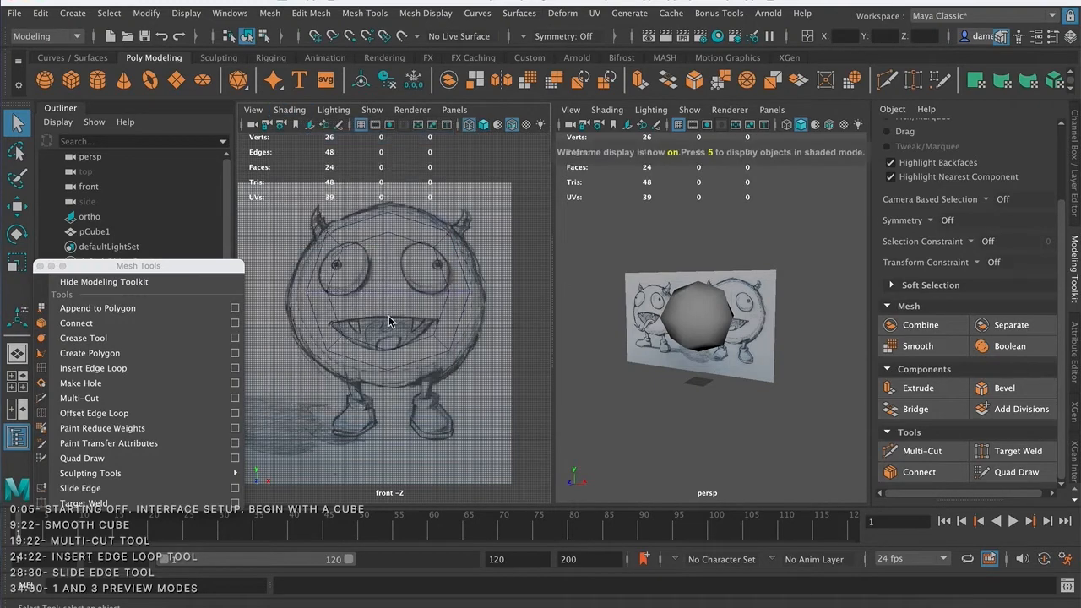
left_click(415, 240)
left_click(289, 110)
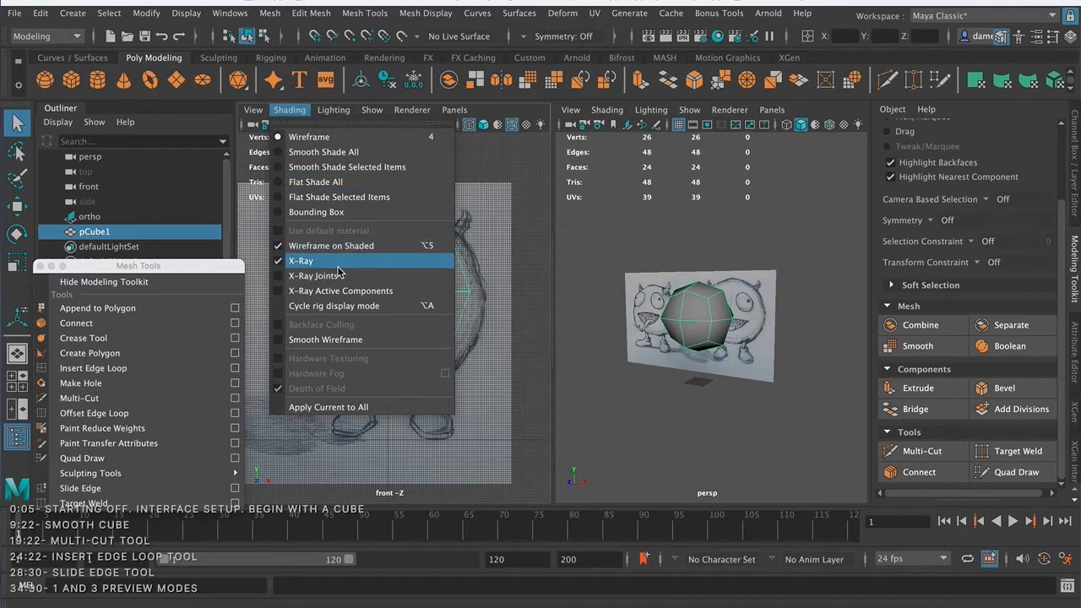
left_click(321, 158)
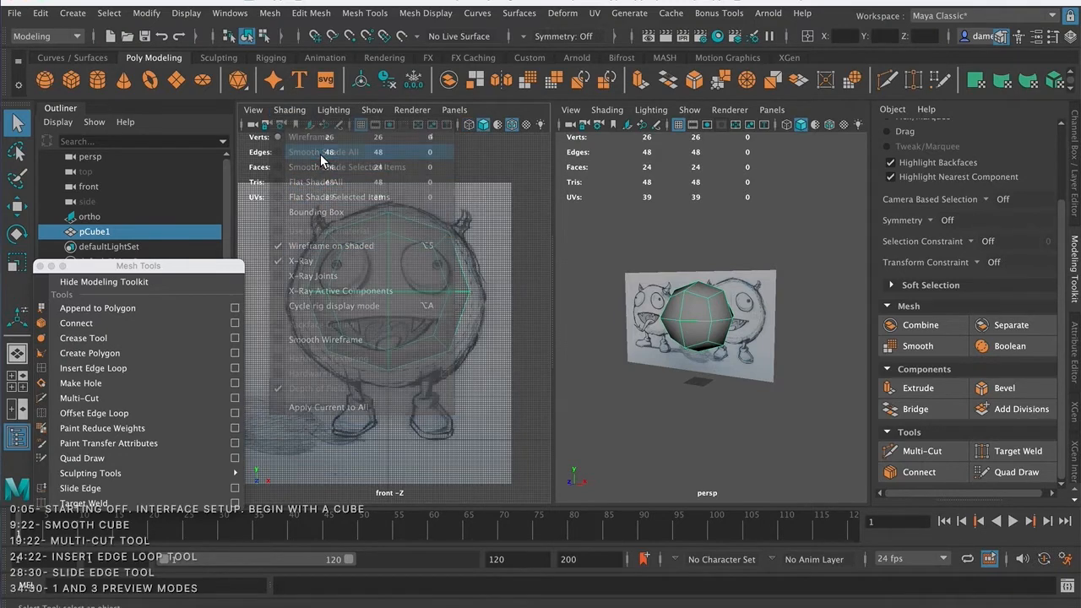
Compare the smoothed cube's deselected and selected display up close in the perspective view.
left_click(291, 112)
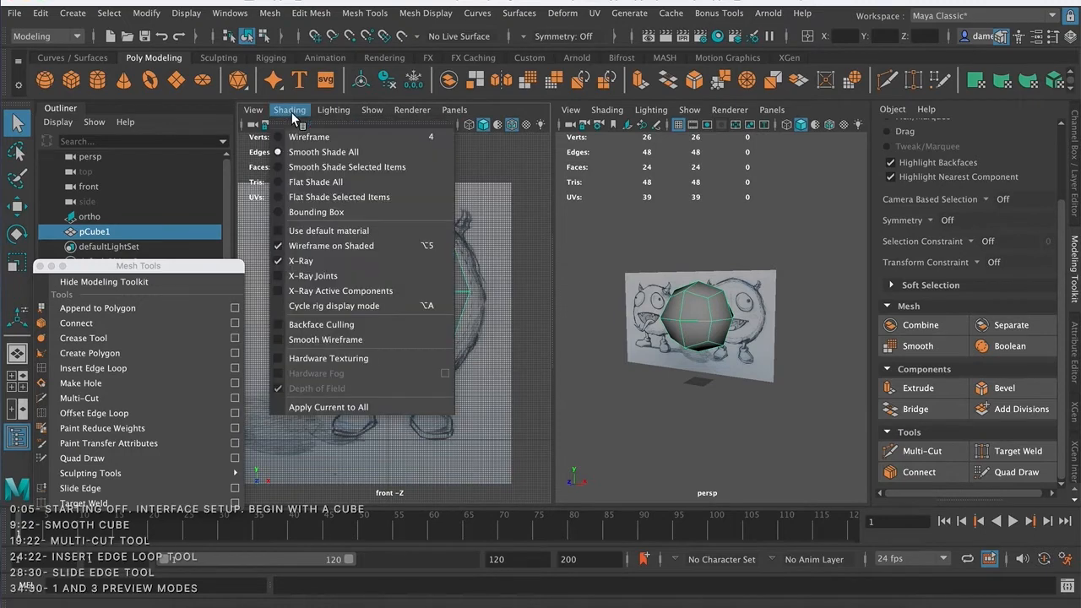
left_click(326, 262)
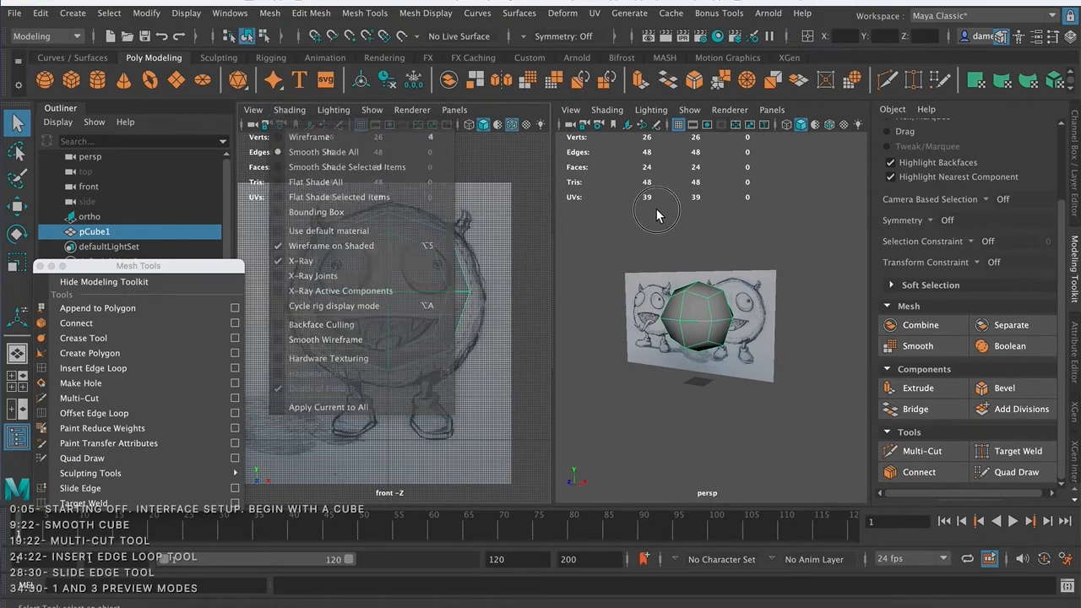
left_click(705, 225)
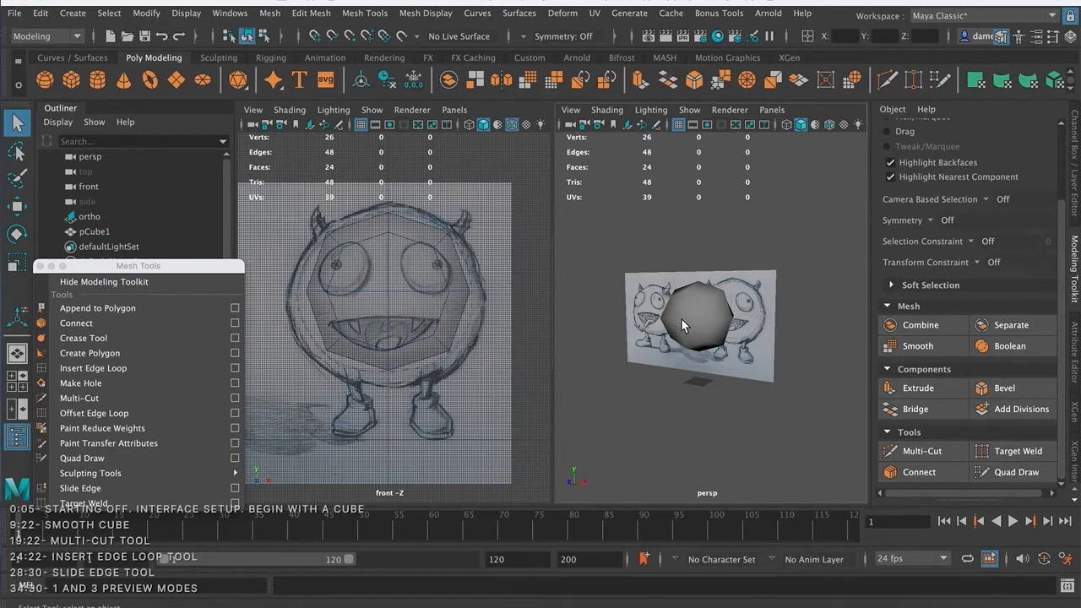
right_click_drag(688, 325, 776, 341, "alt")
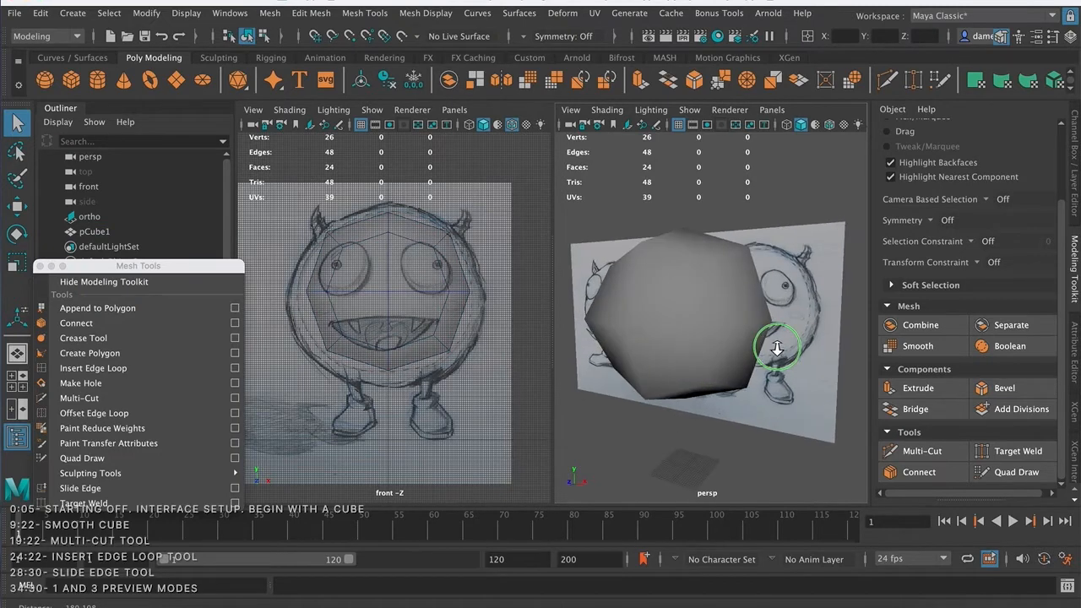
left_click_drag(776, 341, 757, 334, "alt")
left_click(704, 327)
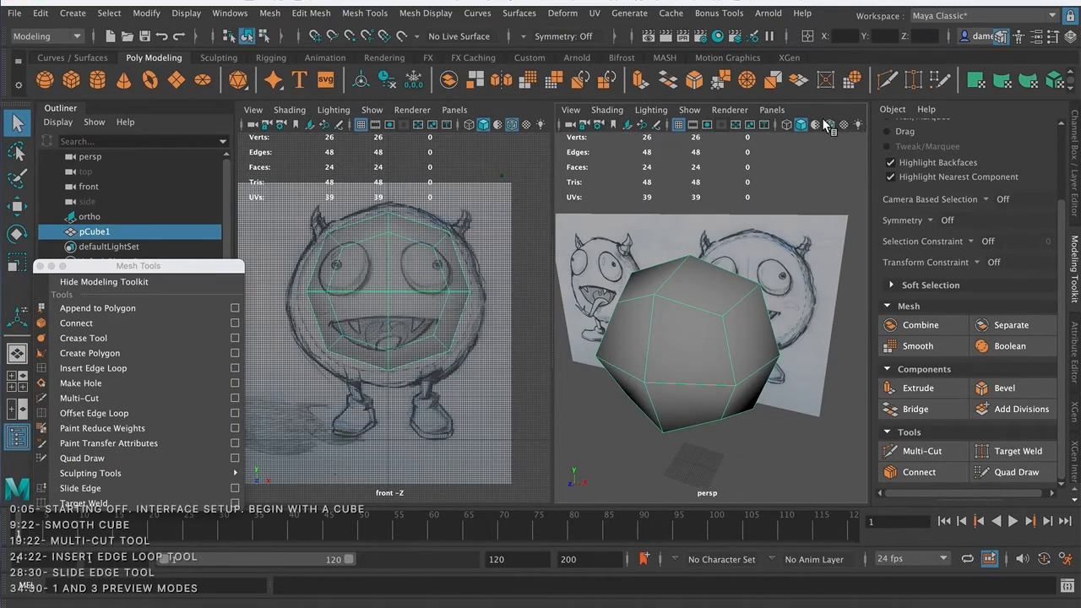
Widen the perspective view and turn on Wireframe on Shaded there so the cube's edges show while it is deselected.
left_click_drag(552, 256, 493, 269)
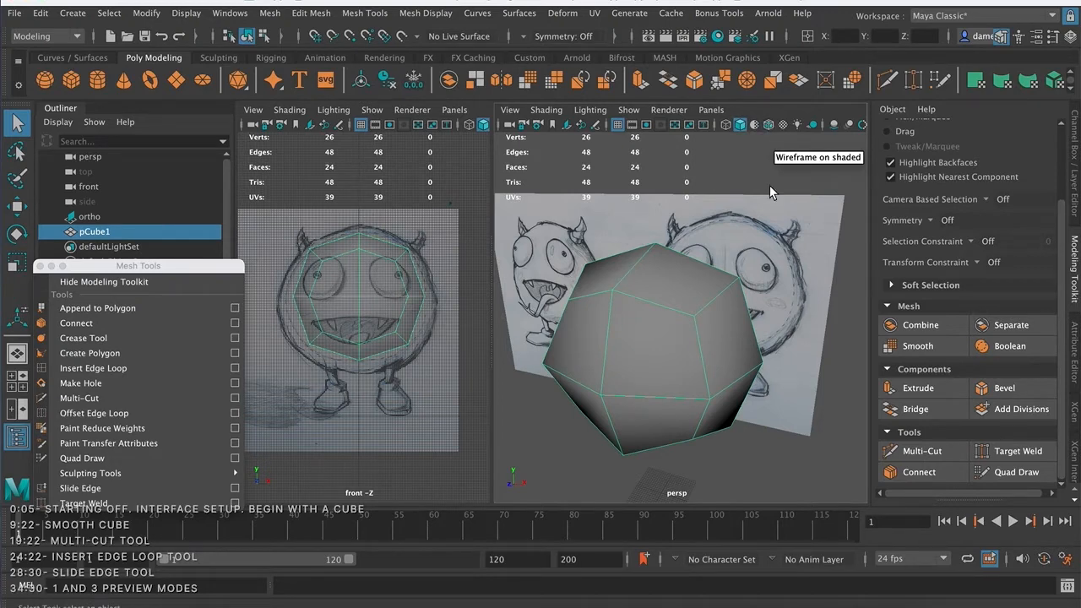
left_click(825, 473)
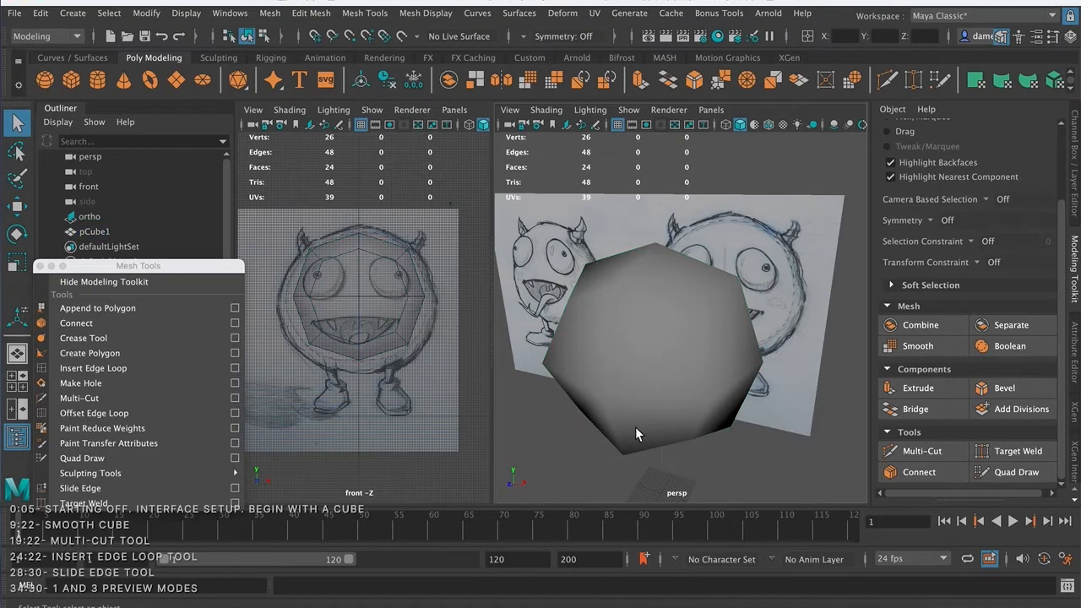
left_click(662, 350)
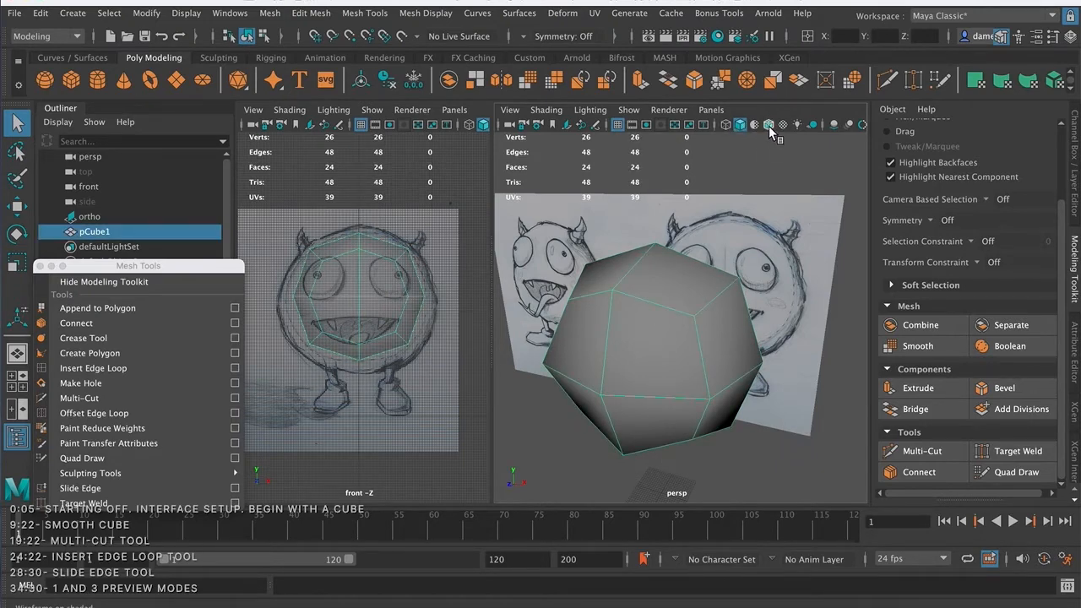
left_click(769, 125)
left_click(827, 456)
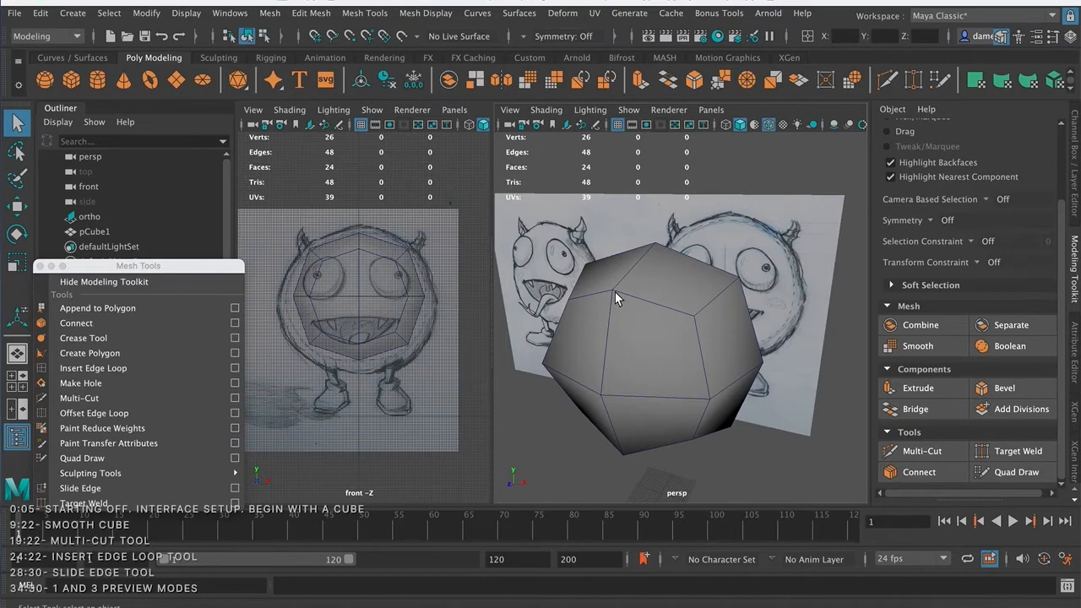
mouse_move(658, 309)
left_mouse_down("alt")
mouse_move(669, 291)
mouse_move(694, 334)
mouse_move(710, 309)
mouse_move(645, 316)
left_mouse_up("alt")
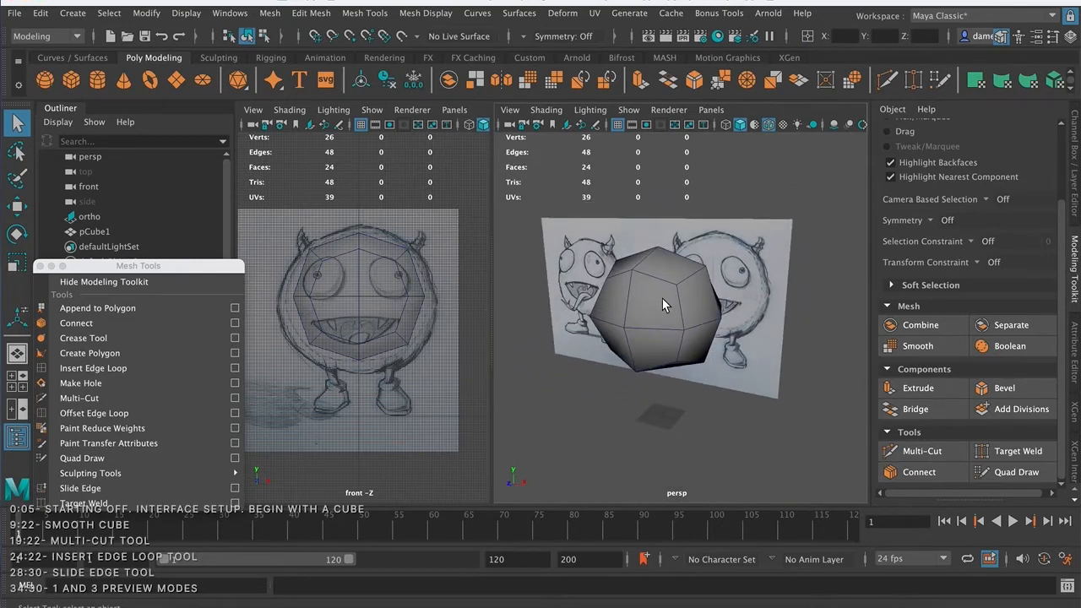
Switch the cube to vertex mode and select all vertices along its vertical centre line in the front view.
left_click(662, 298)
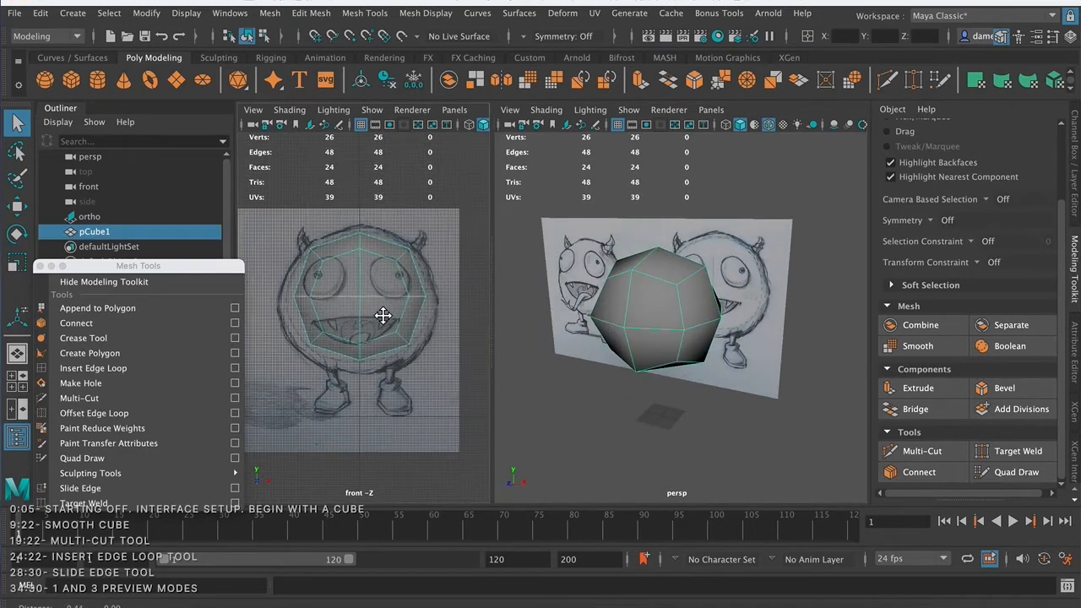
scroll(386, 309, "up", 5)
scroll(386, 304, "up", 2)
right_click_drag(380, 212, 328, 215)
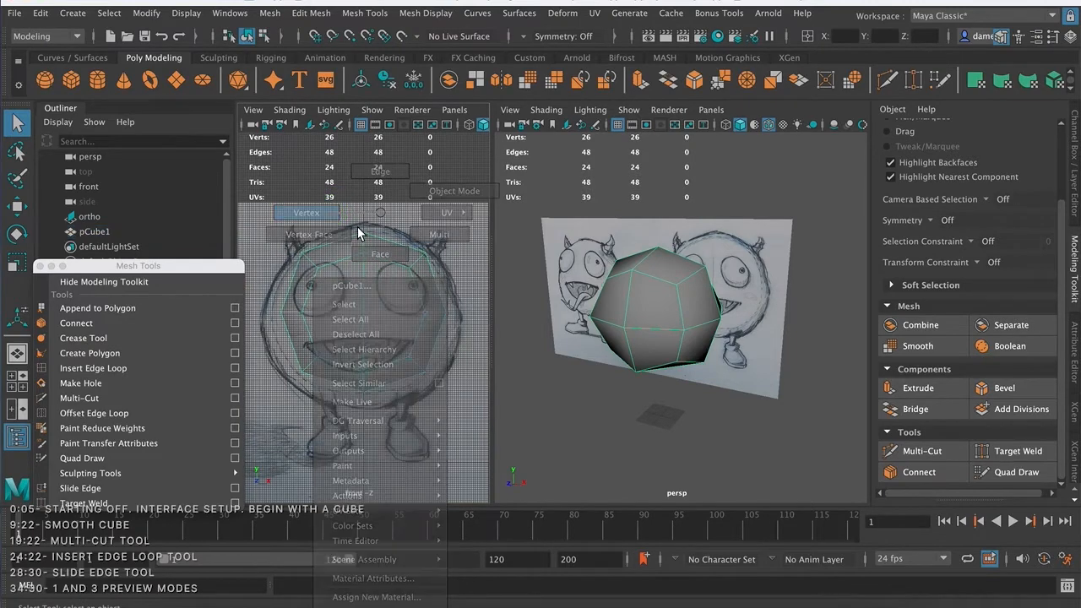
left_click_drag(361, 207, 376, 435)
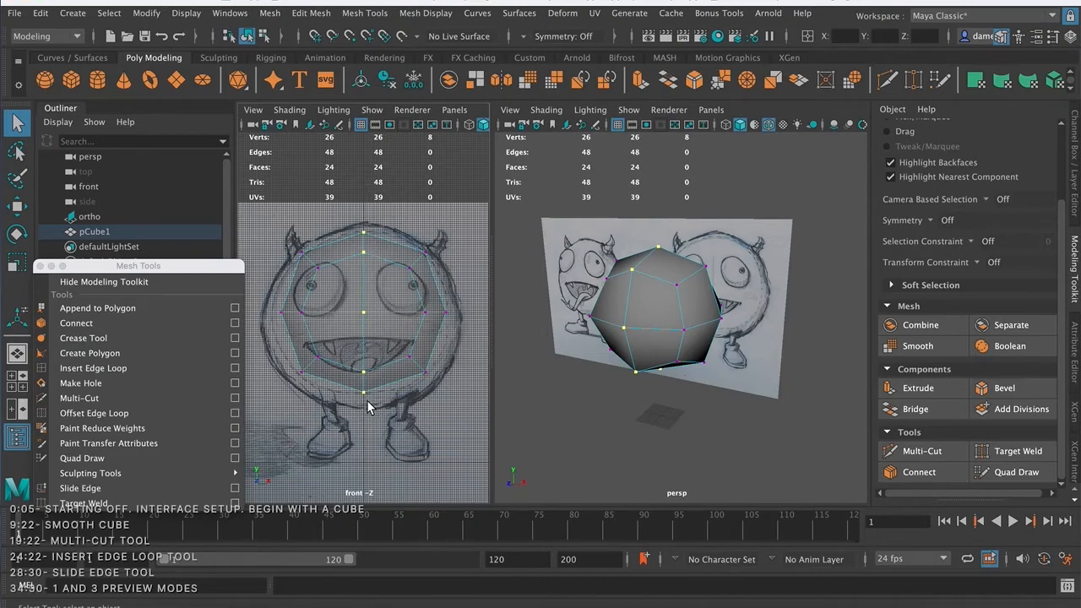
Move only the middle pair of centre-line vertices slightly off the centre along X in the front view.
key("w")
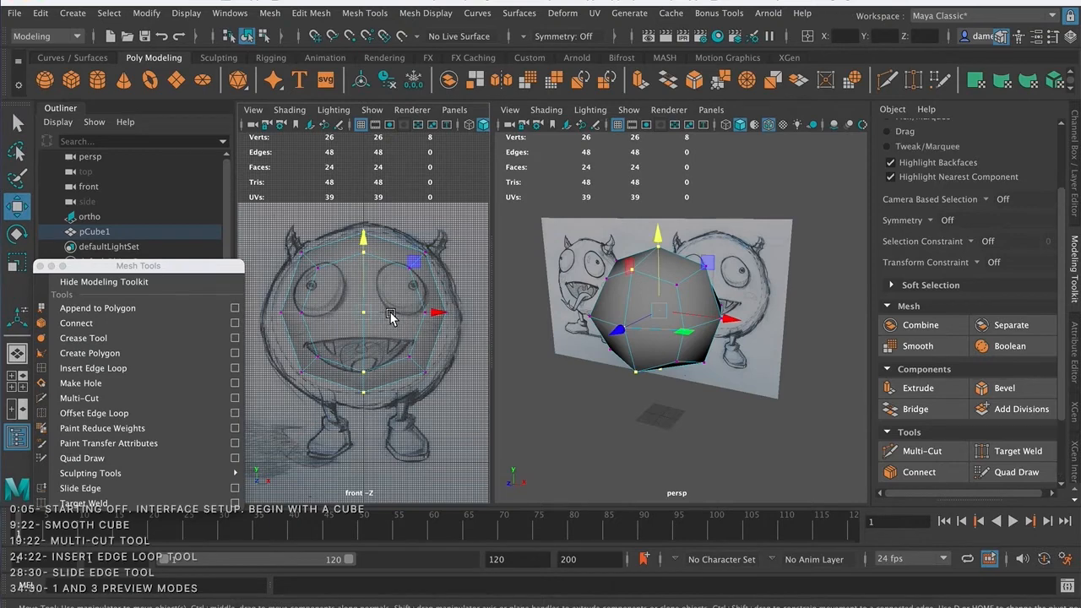
left_click(384, 332)
left_click_drag(345, 298, 453, 315)
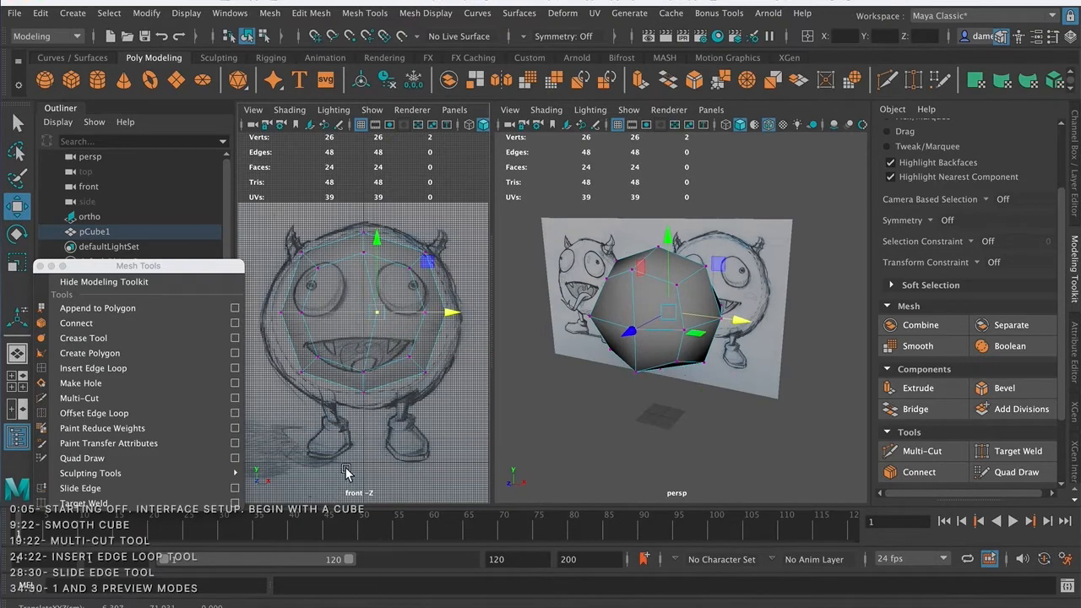
key("q")
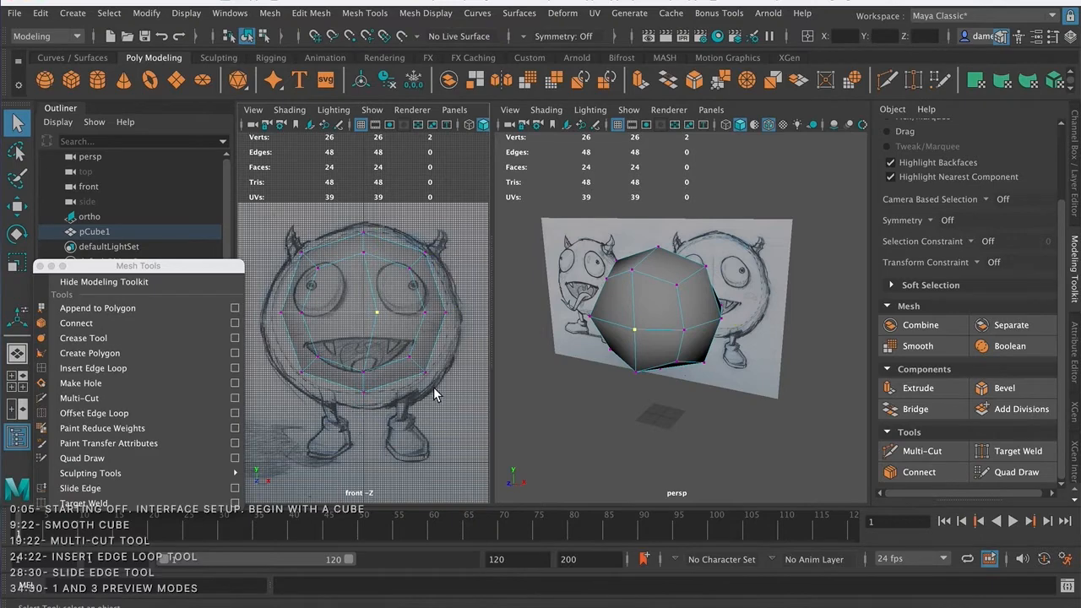
Reselect the two off-centre vertices, then hide and redisplay the absolute transform input fields.
left_click(517, 403)
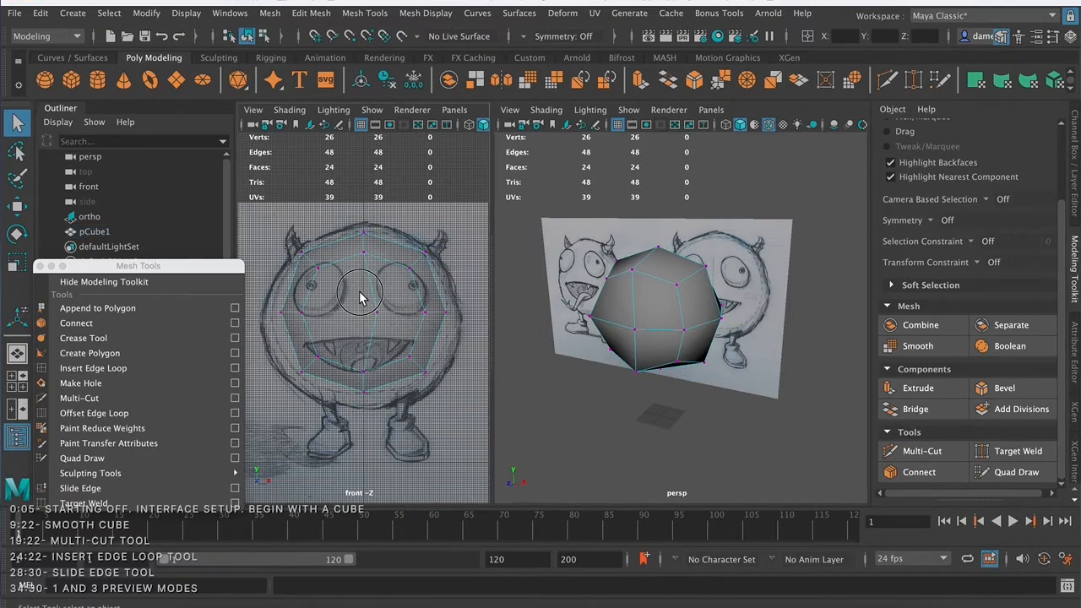
left_click_drag(364, 297, 412, 345)
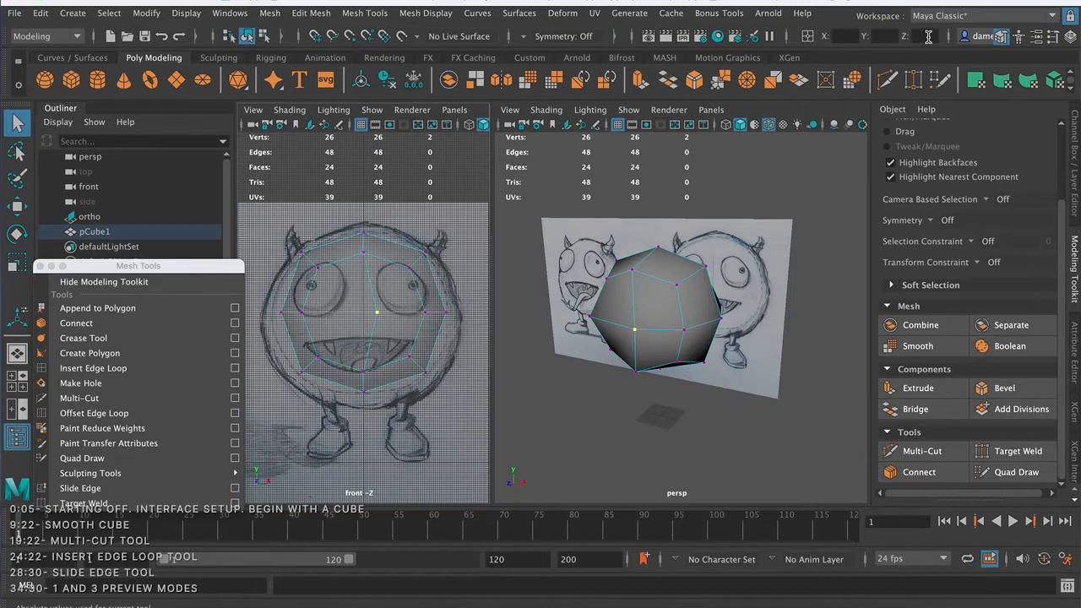
left_click(786, 40)
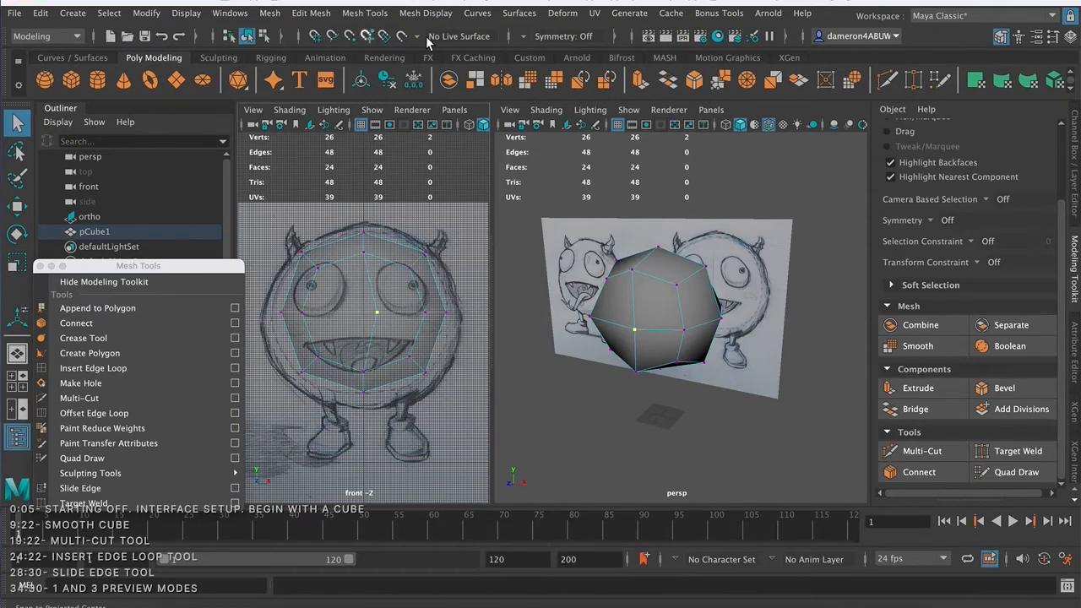
left_click(786, 39)
left_click(786, 39)
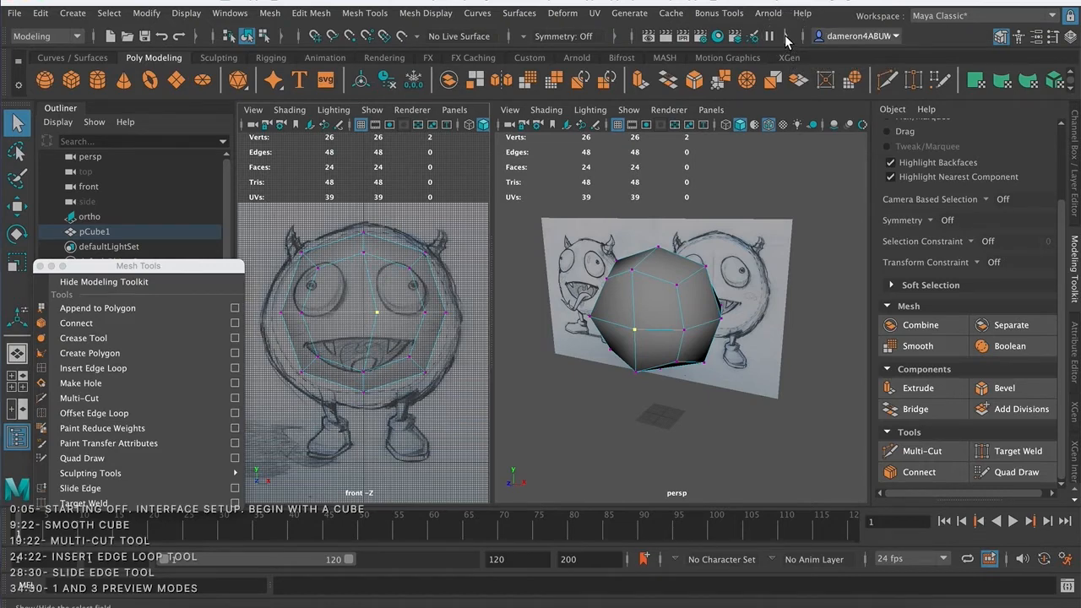
left_click(785, 41)
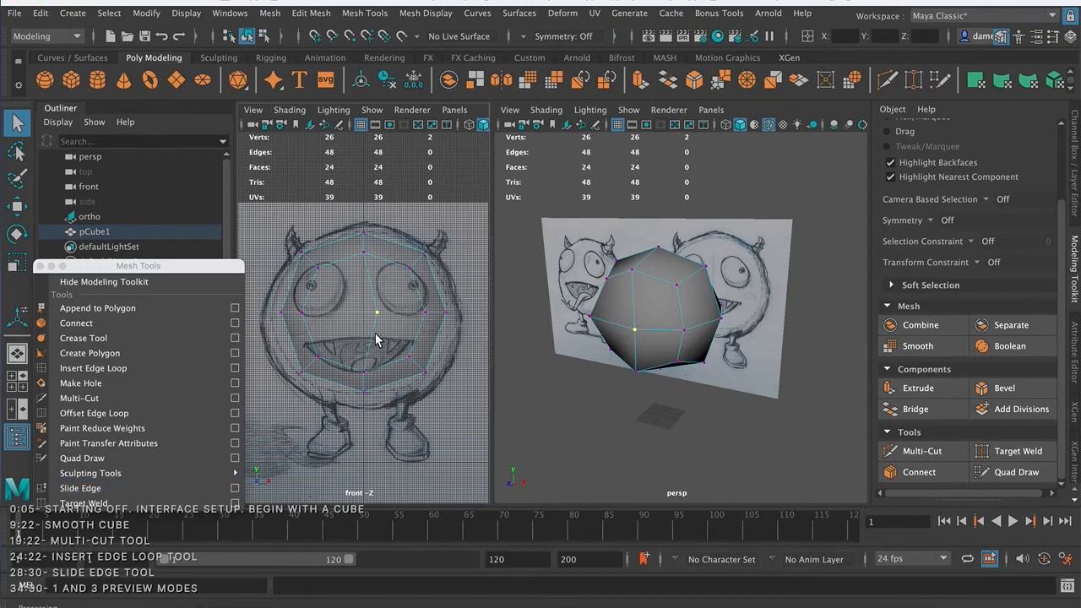
Set the absolute X position of the two selected vertices to 0.
left_click(840, 36)
key("1")
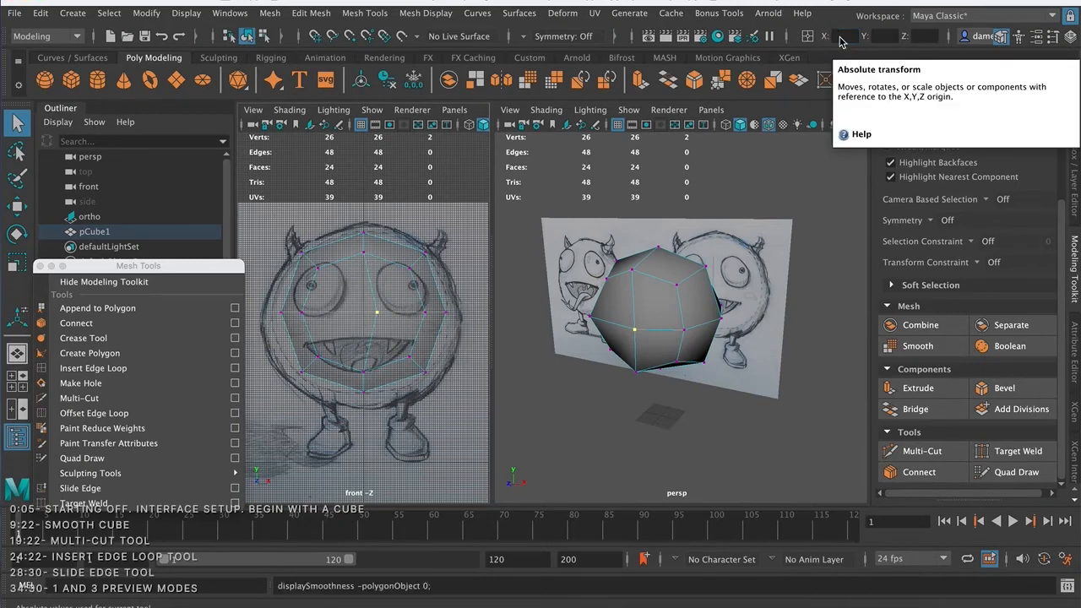
left_click(848, 38)
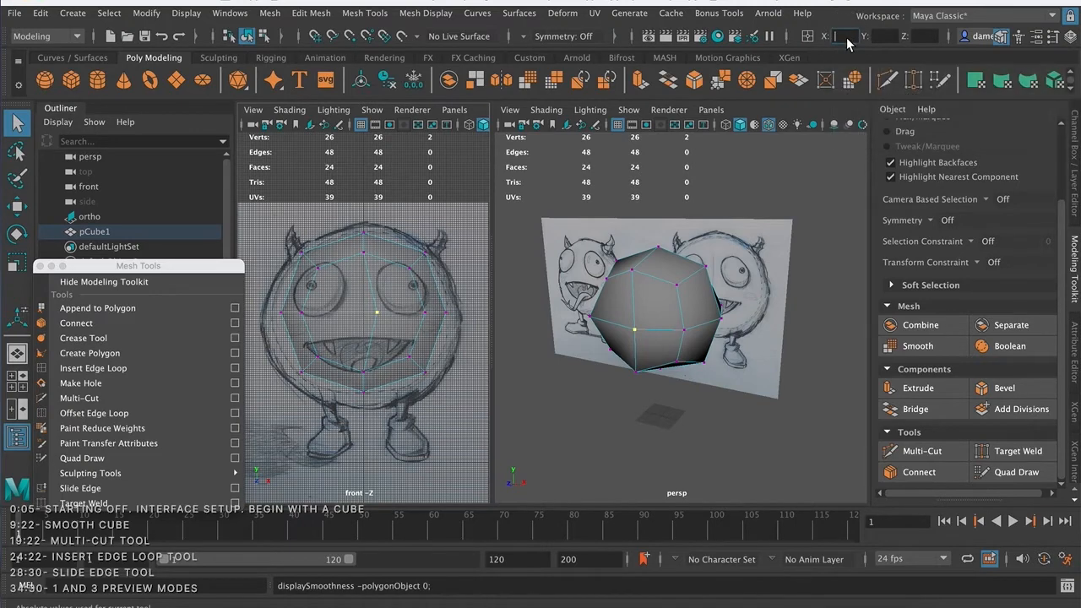
type("0")
key("Return")
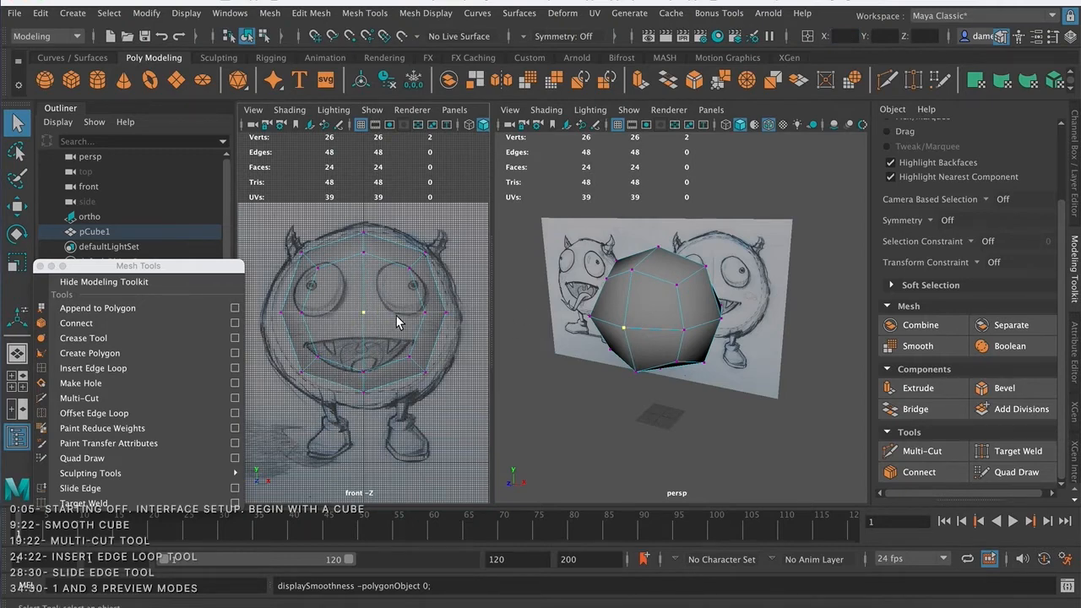
Select all vertices along the cube's vertical centre line and examine them from another angle in the perspective view.
left_click(356, 235)
left_click_drag(357, 235, 377, 426)
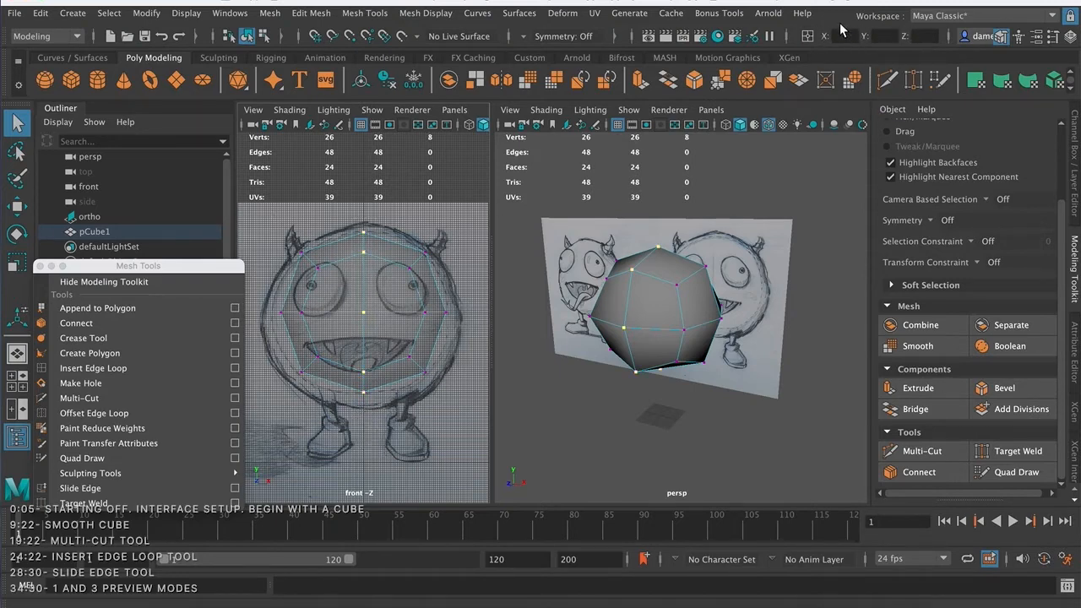
left_click(841, 35)
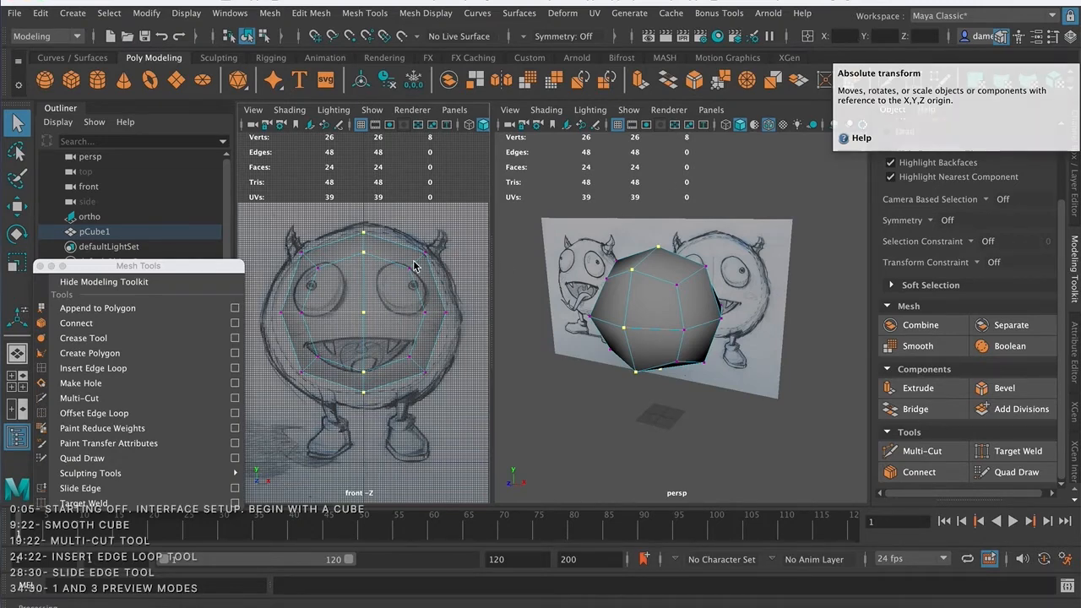
left_click(360, 331)
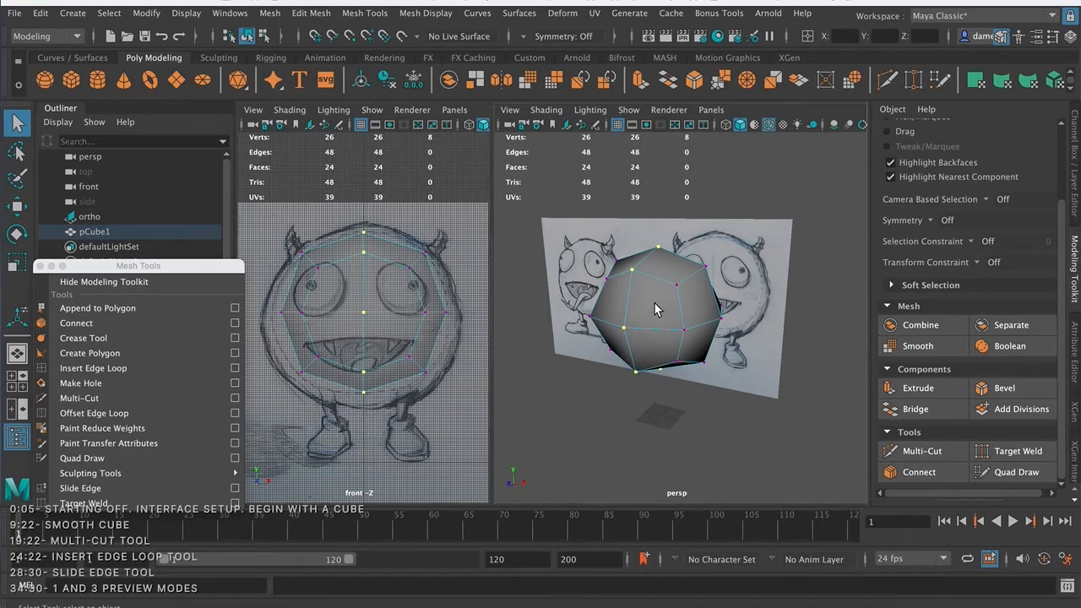
left_click_drag(669, 309, 628, 297, "alt")
right_click_drag(628, 297, 676, 331, "alt")
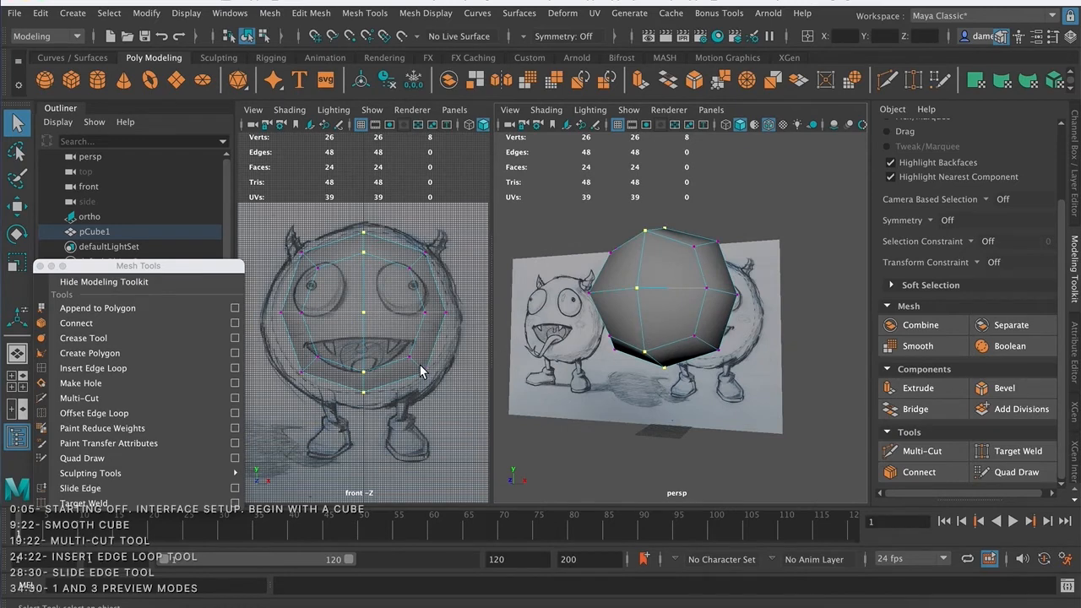
Return the cube to object mode and scale it up slightly and uniformly toward the monster's body outline.
middle_click_drag(387, 365, 380, 339, "alt")
right_click_drag(380, 339, 410, 334, "alt")
right_click_drag(375, 292, 441, 196)
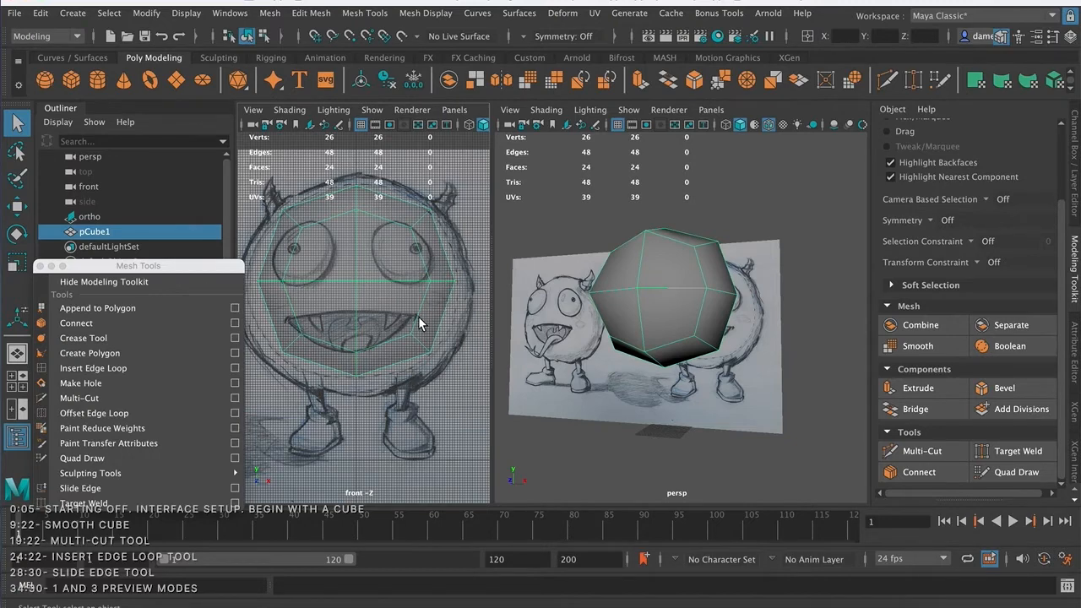
key("r")
mouse_move(355, 287)
left_mouse_down()
mouse_move(372, 286)
mouse_move(342, 286)
mouse_move(381, 285)
mouse_move(363, 285)
left_mouse_up()
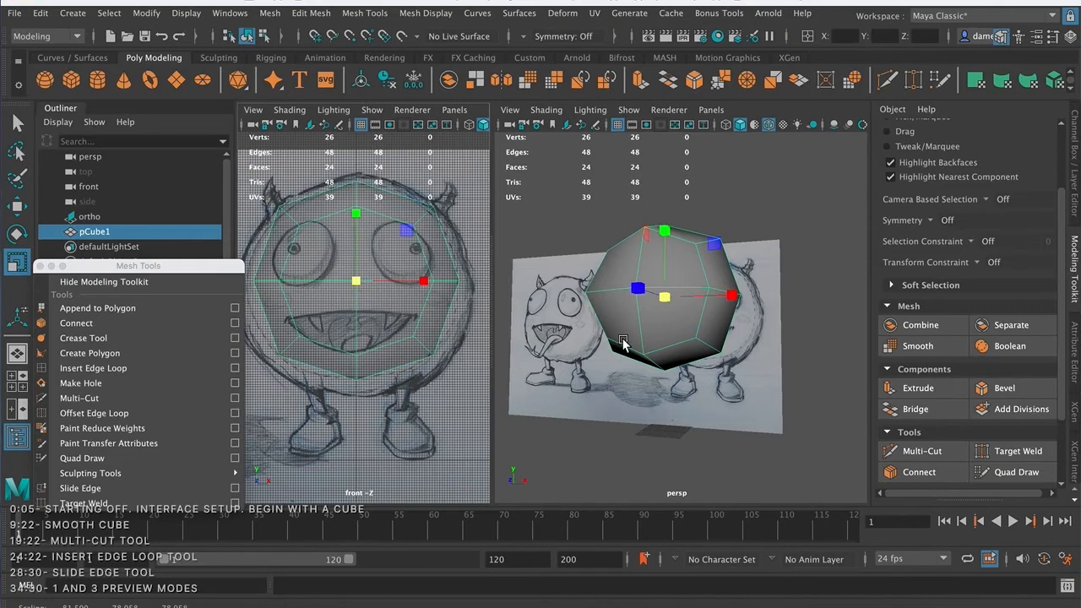
key("q")
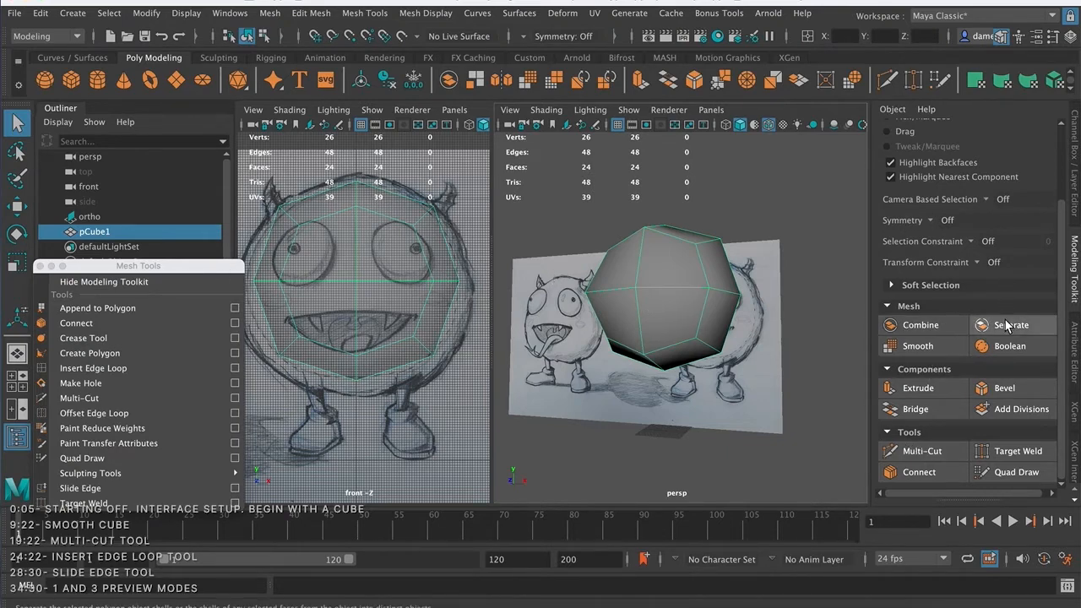
Set the modelling symmetry to Object X for the monster's body.
scroll(987, 342, "up", 3)
scroll(990, 336, "down", 3)
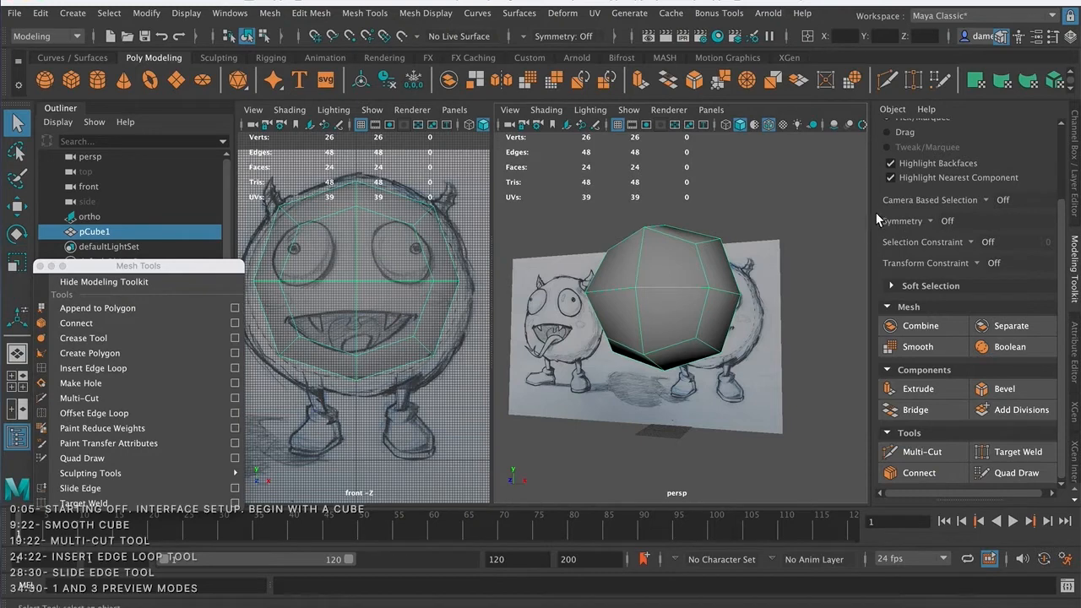
left_click(931, 221)
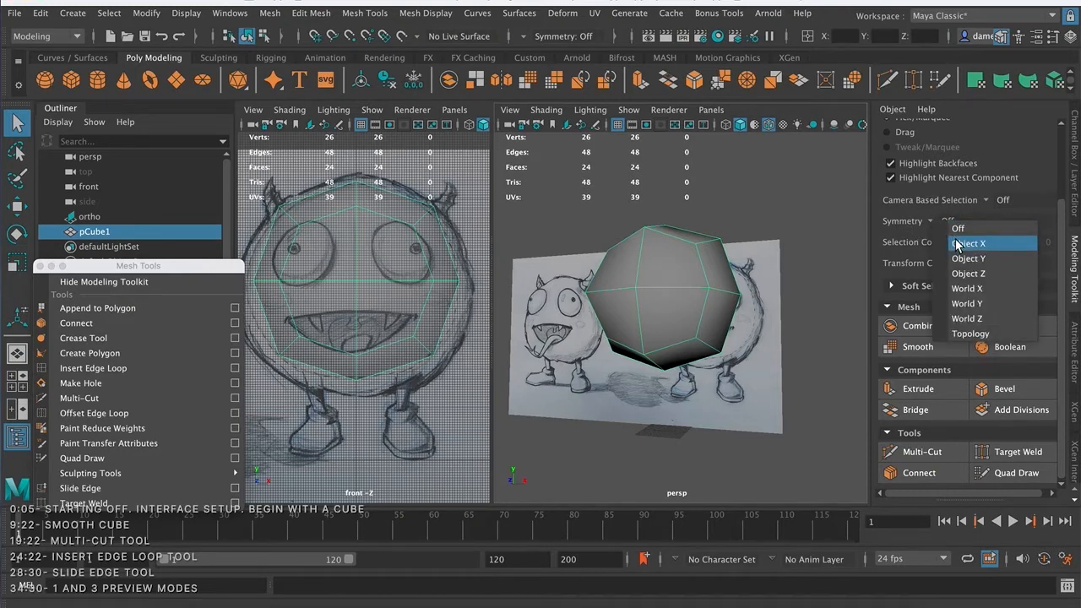
left_click(957, 244)
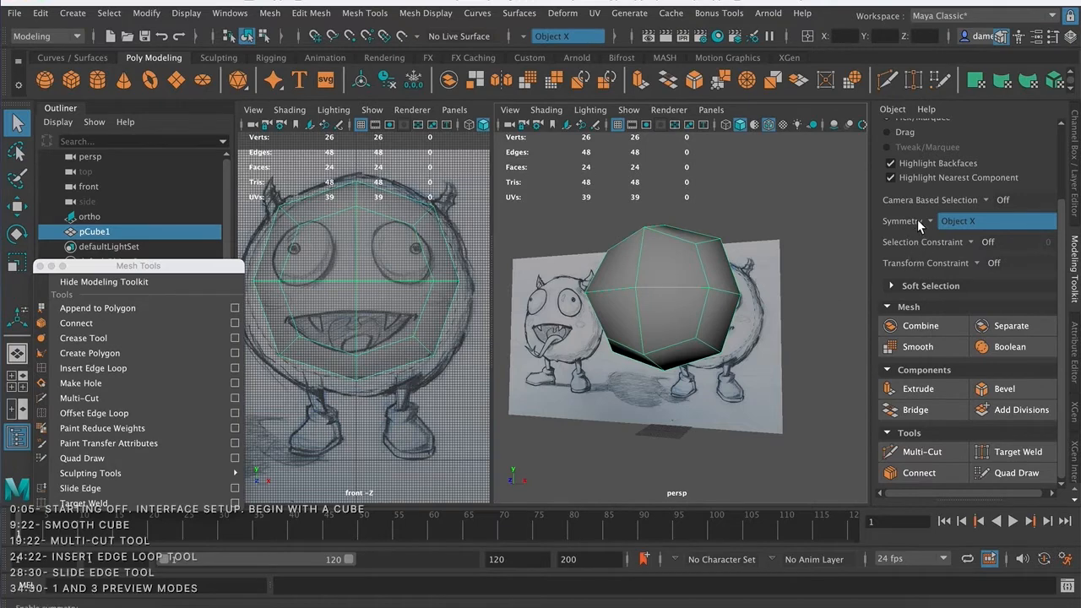
left_click(932, 220)
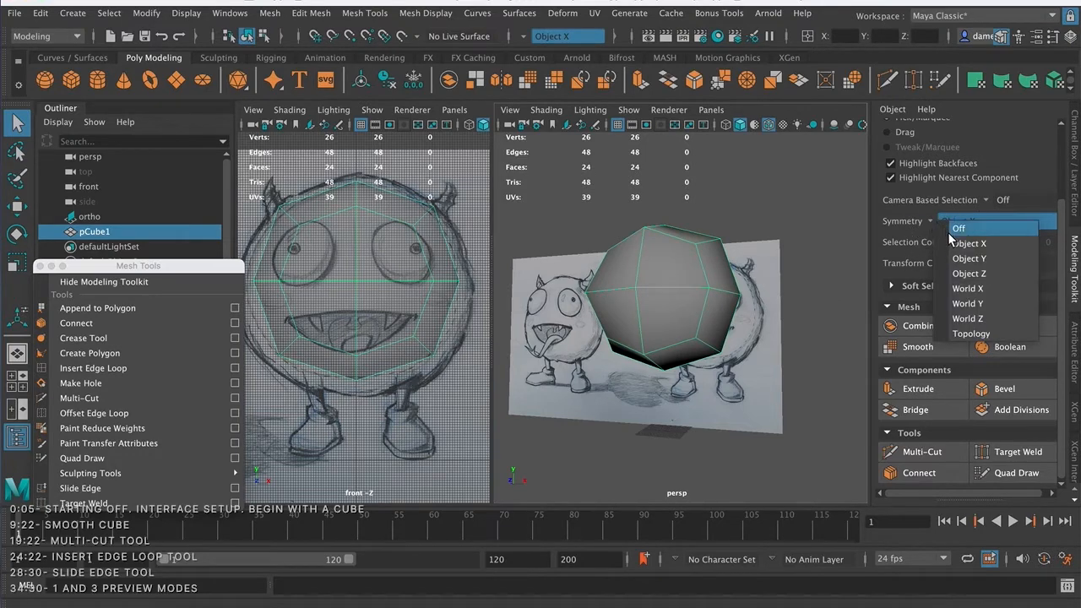
left_click(935, 234)
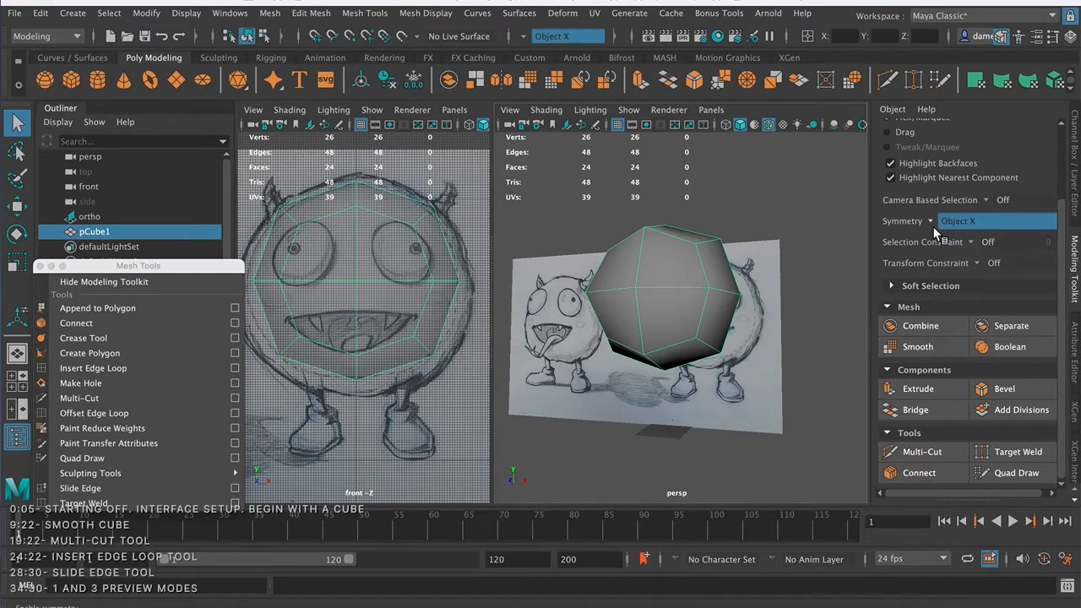
Switch the body to vertex mode, select the mirrored pair of upper front vertices and try the Move tool on them.
right_click_drag(695, 247, 625, 213)
left_click(693, 245)
mouse_move(682, 304)
left_mouse_down("alt")
mouse_move(668, 312)
mouse_move(659, 302)
mouse_move(674, 306)
left_mouse_up("alt")
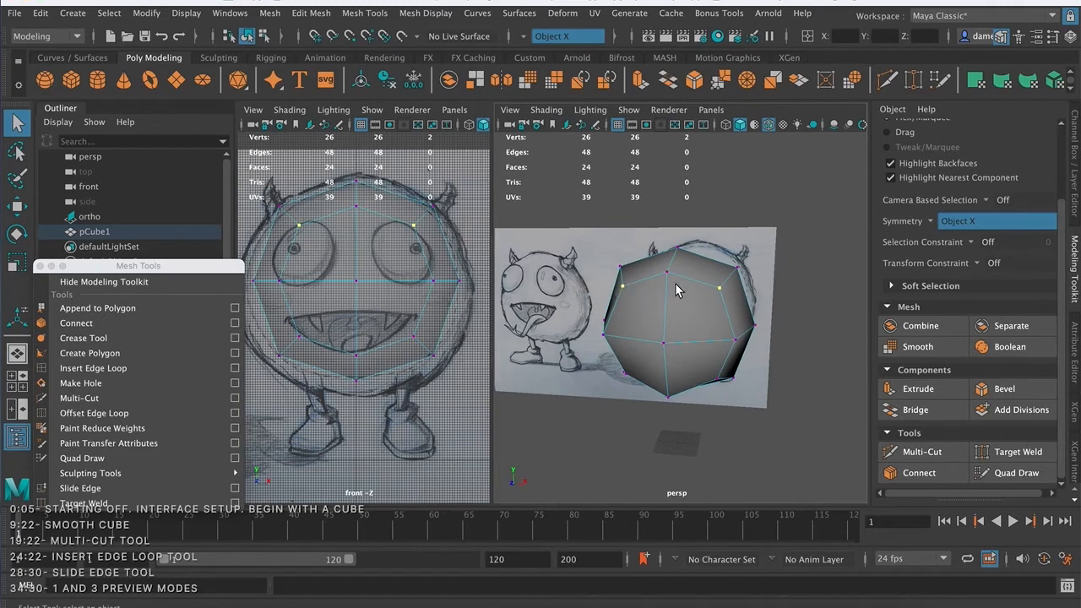
key("w")
mouse_move(707, 314)
left_mouse_down("alt")
mouse_move(717, 307)
mouse_move(651, 273)
mouse_move(689, 306)
mouse_move(707, 306)
mouse_move(714, 285)
mouse_move(726, 296)
mouse_move(747, 270)
mouse_move(811, 284)
mouse_move(763, 271)
mouse_move(753, 302)
mouse_move(714, 303)
left_mouse_up("alt")
key("ctrl+z")
left_click_drag(730, 342, 656, 360, "alt")
right_click_drag(656, 360, 707, 365, "alt")
key("q")
Turn the Object X symmetry off.
left_click_drag(631, 381, 664, 383, "alt")
middle_click_drag(707, 340, 707, 368, "alt")
right_click_drag(707, 368, 634, 351, "alt")
left_click_drag(634, 351, 665, 350, "alt")
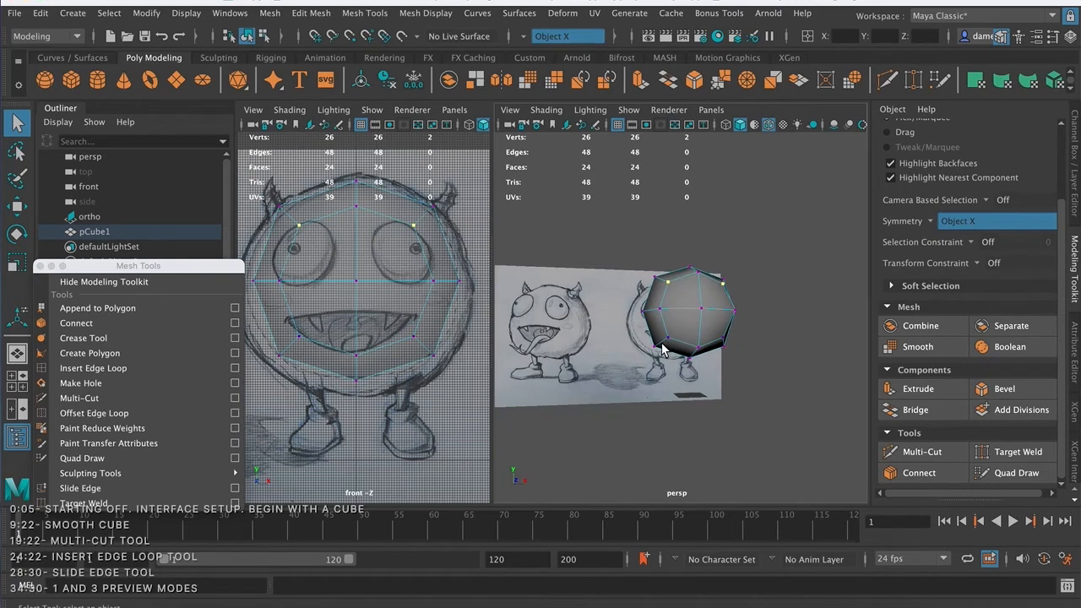
left_click(933, 220)
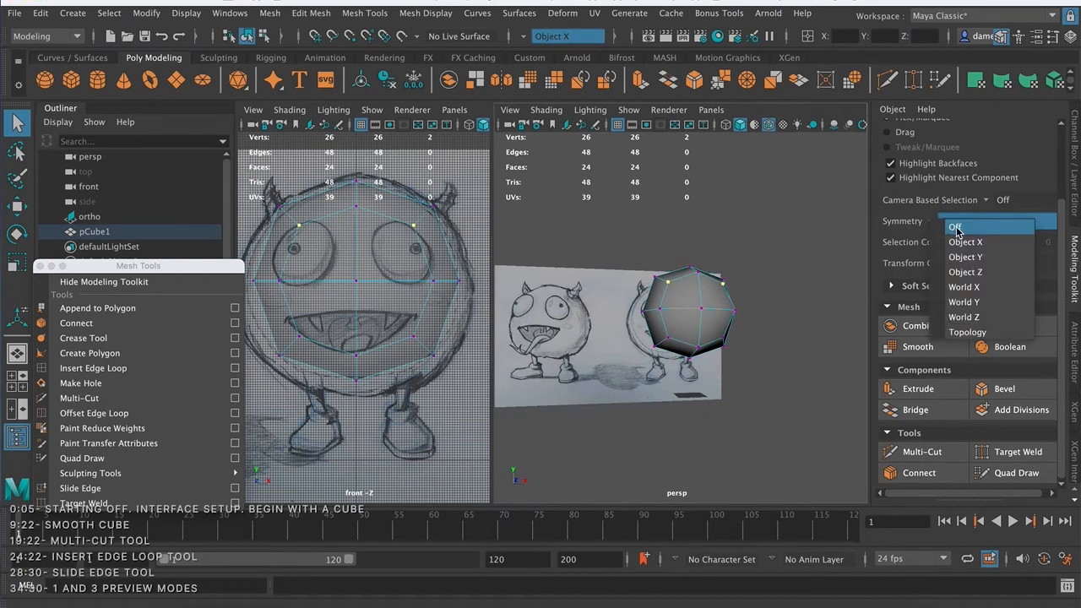
left_click(963, 224)
left_click_drag(756, 364, 761, 372, "alt")
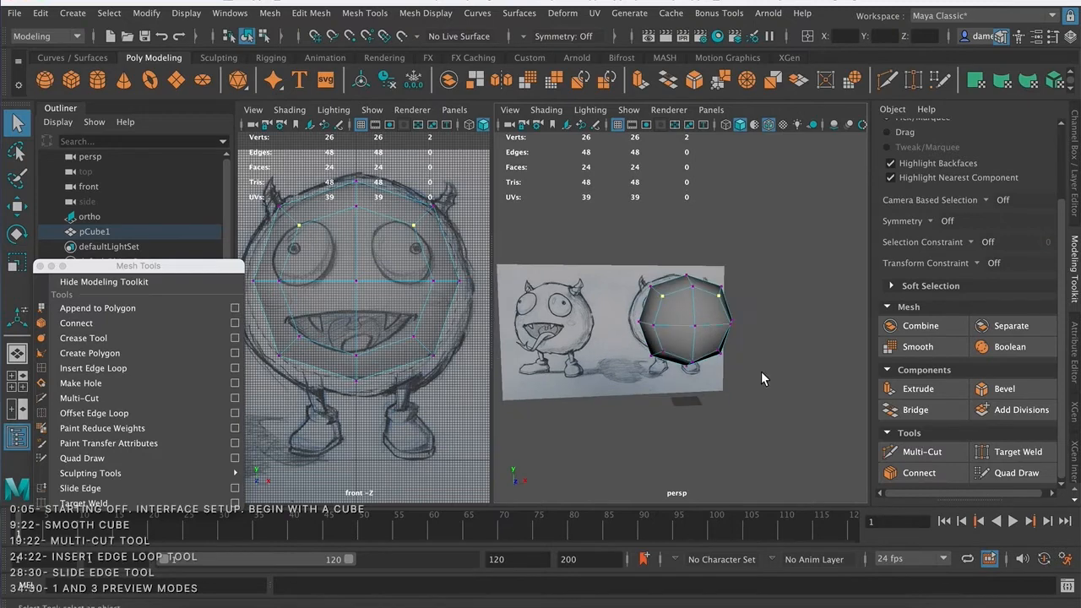
Switch to face mode and delete all faces on one side of the body's vertical centre line in the front view.
middle_click_drag(380, 292, 400, 304, "alt")
right_click_drag(400, 304, 349, 292, "alt")
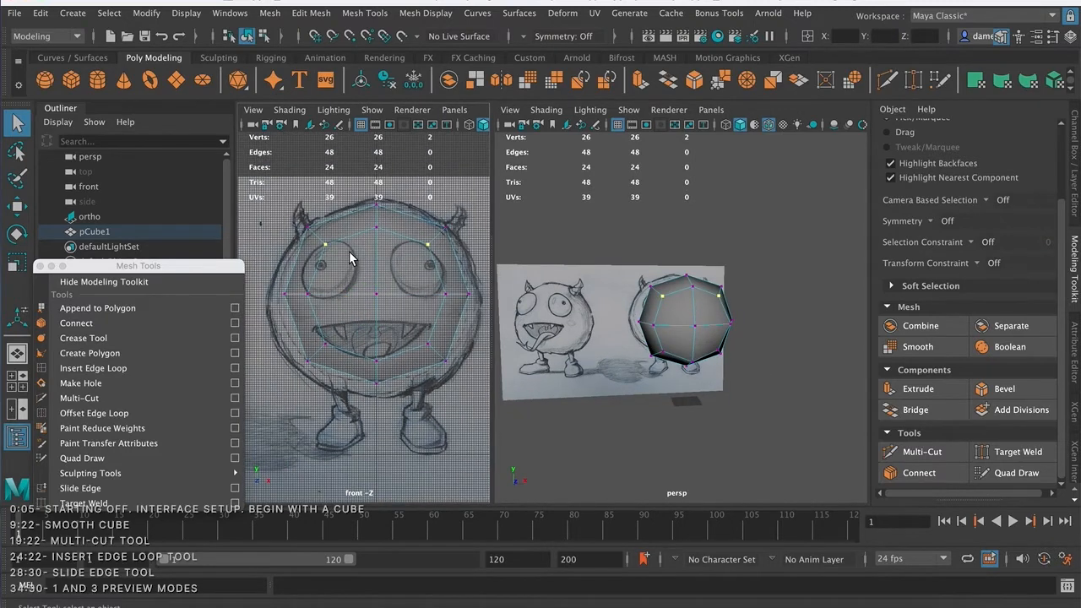
right_click(351, 258)
left_click(350, 255)
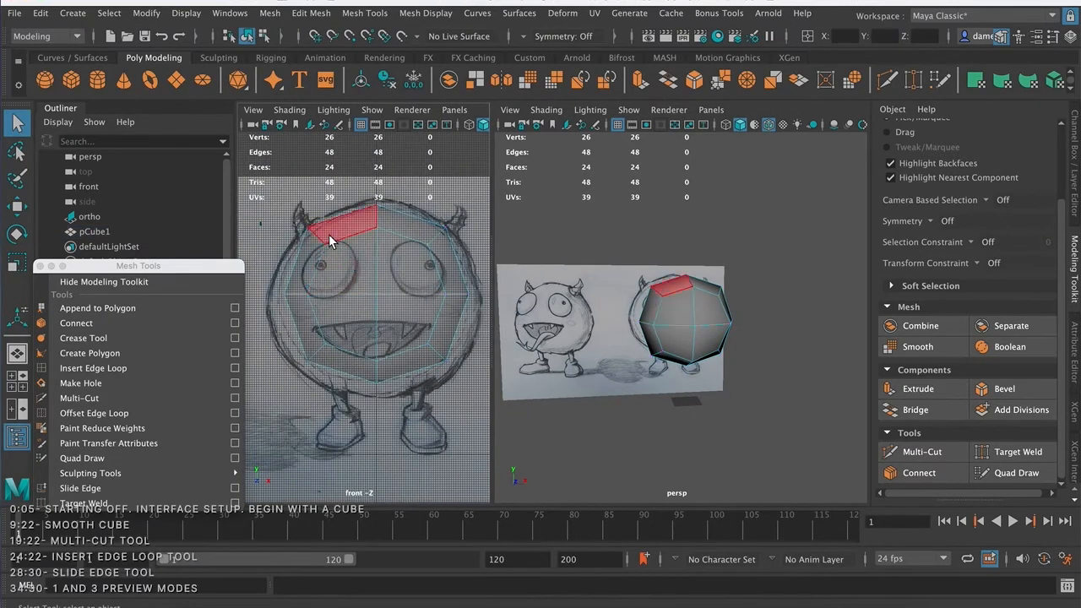
right_click(352, 255)
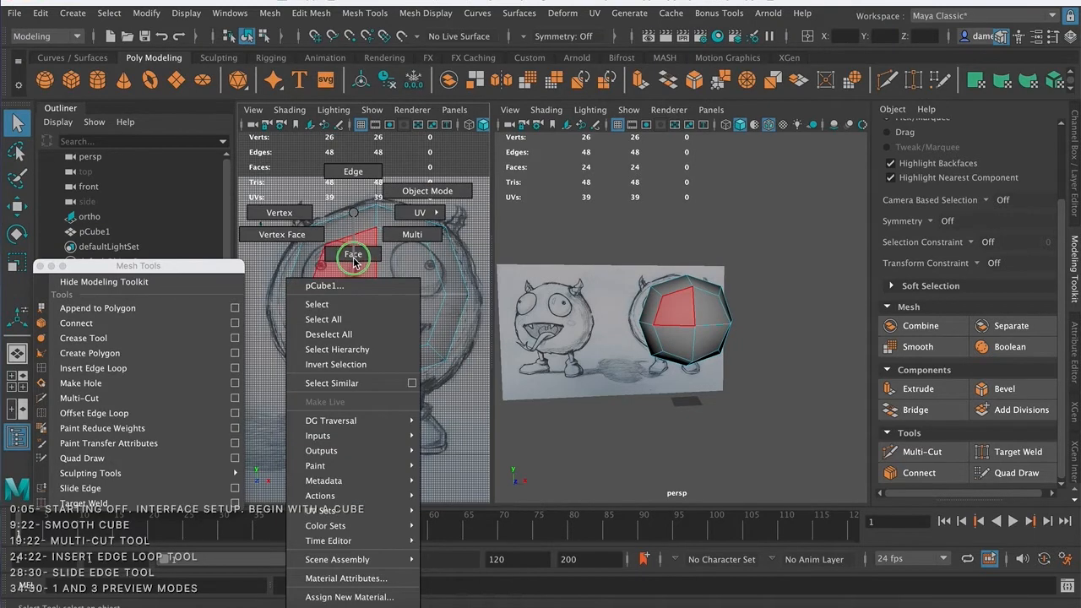
left_click(353, 254)
left_click_drag(264, 165, 372, 464)
key("Delete")
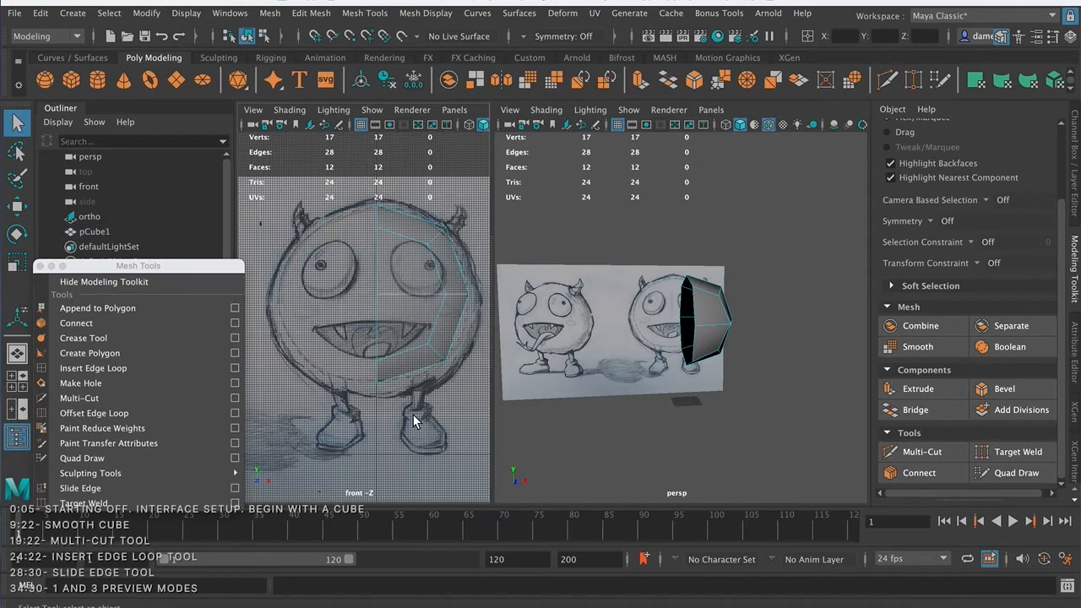
Return the half body to object mode and examine its open centre edge from several angles.
right_click(697, 311)
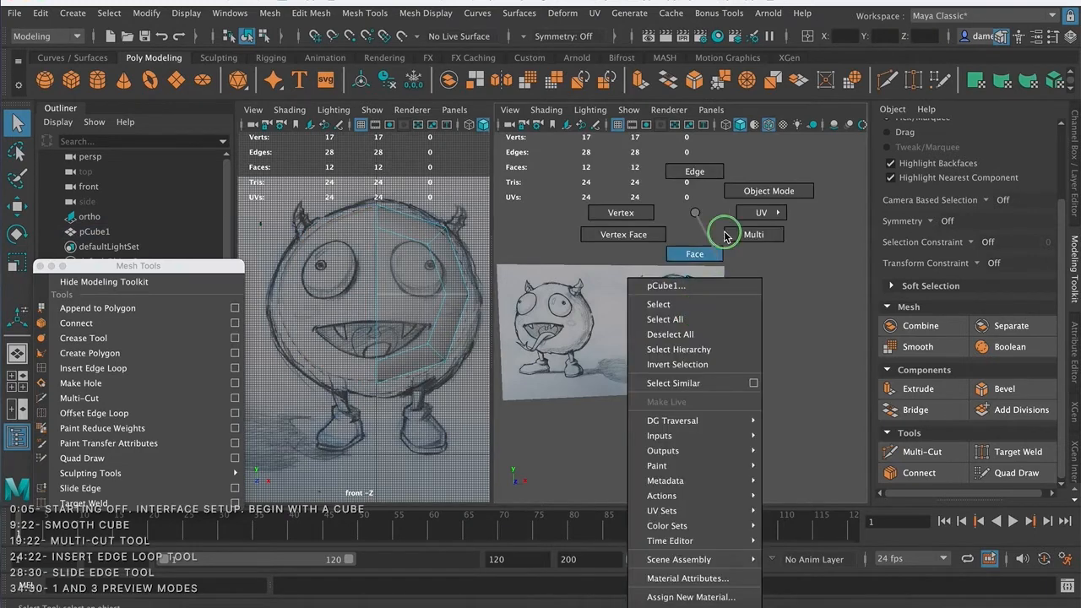
right_click_drag(752, 229, 762, 200)
left_click_drag(794, 325, 781, 354, "alt")
scroll(734, 355, "up", 5)
scroll(682, 311, "down", 5)
left_click_drag(683, 311, 710, 322, "alt")
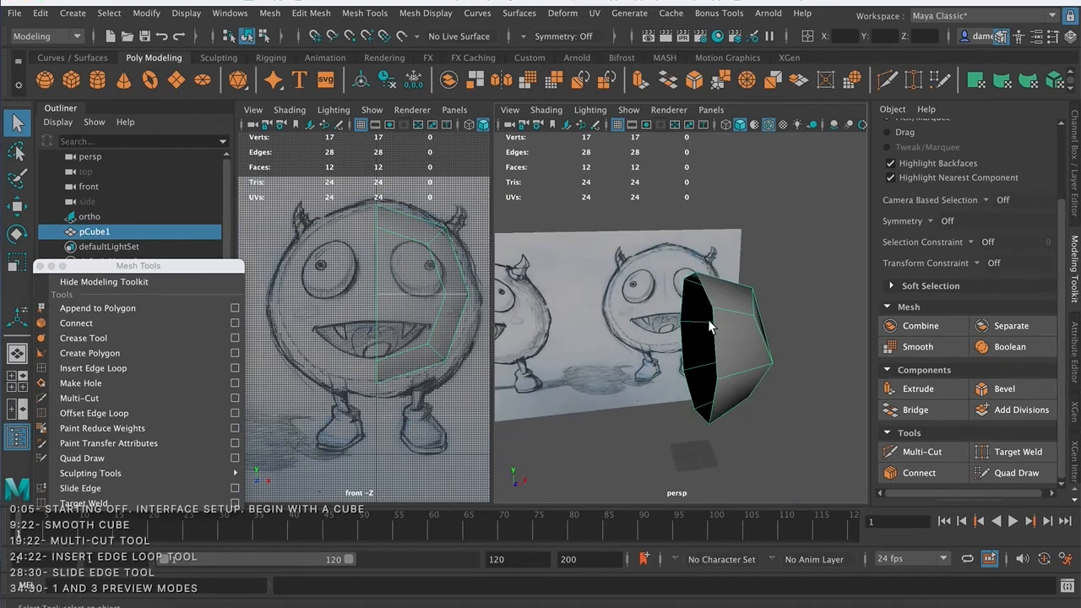
left_click_drag(750, 361, 745, 355, "alt")
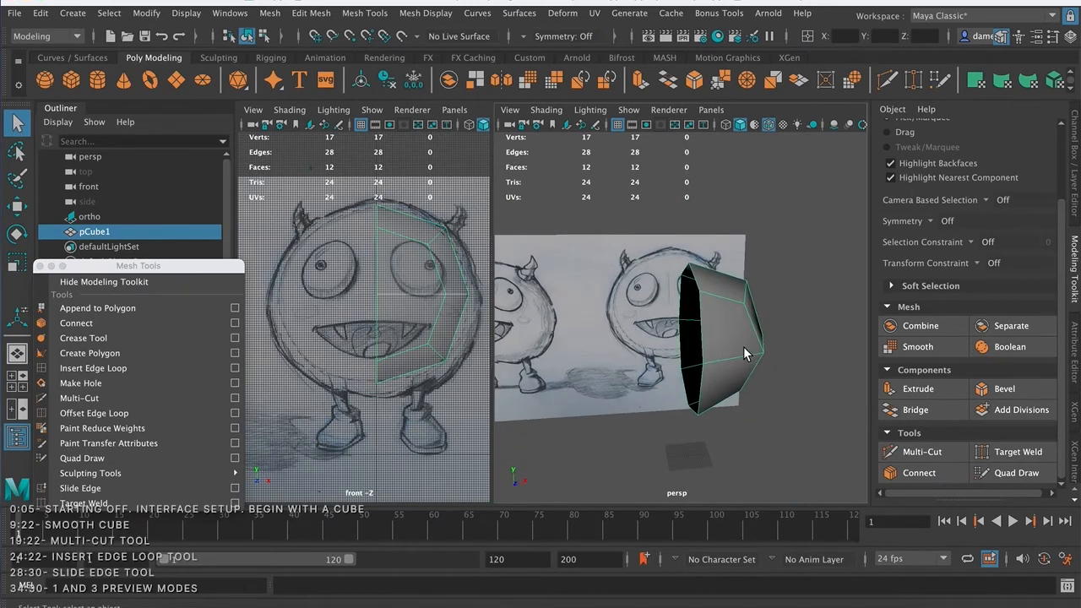
left_click_drag(731, 312, 719, 302, "alt")
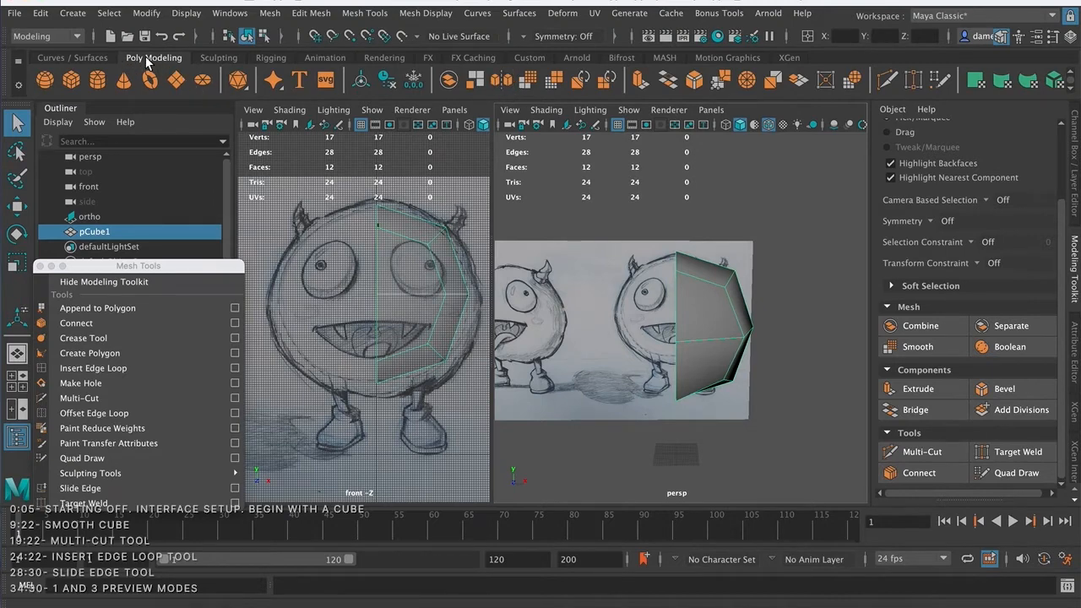
left_click(73, 57)
left_click(139, 60)
left_click(218, 59)
left_click(162, 59)
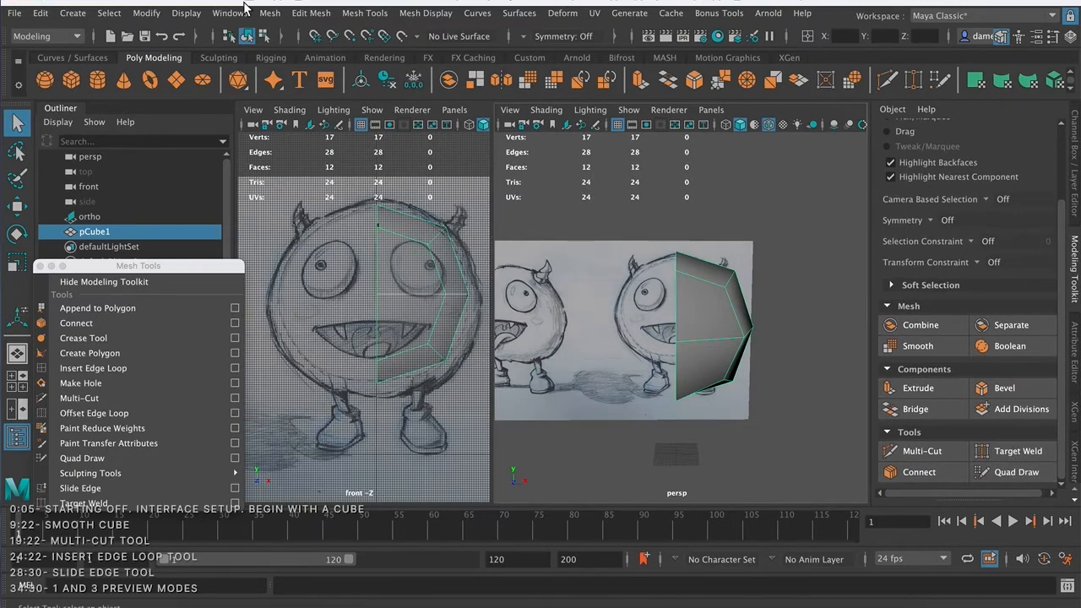
Review the Mirror command's axis, direction and merge threshold options, and close them without applying.
left_click(268, 13)
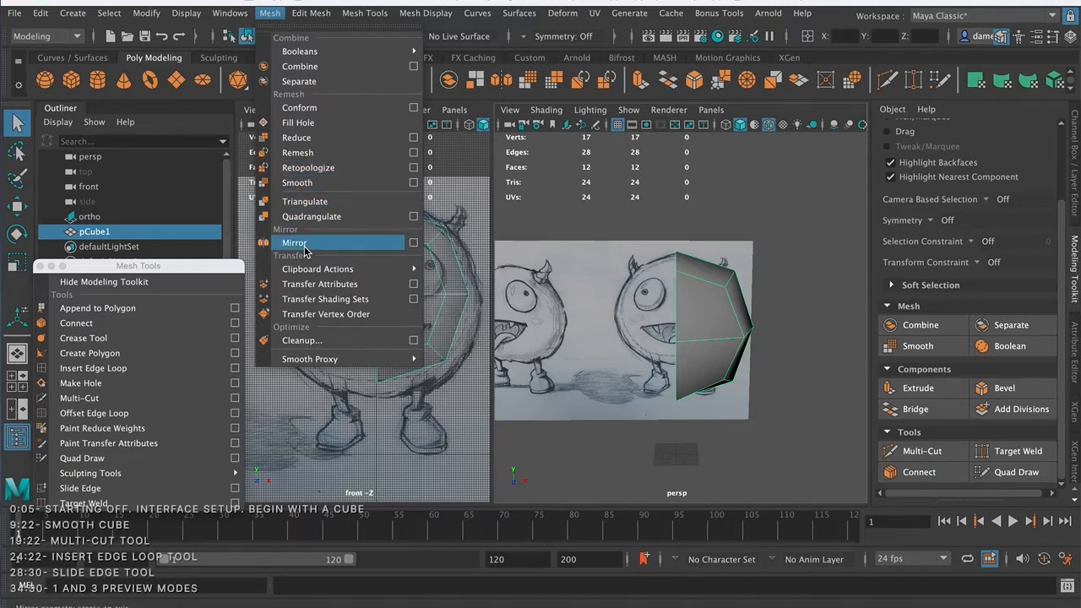
left_click(413, 243)
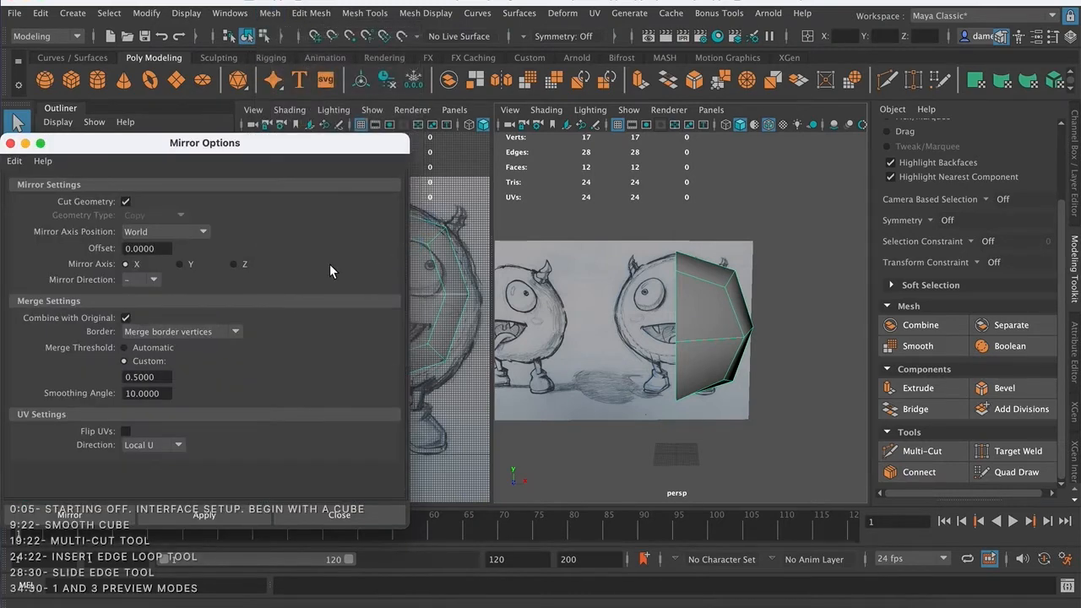
left_click_drag(214, 146, 274, 90)
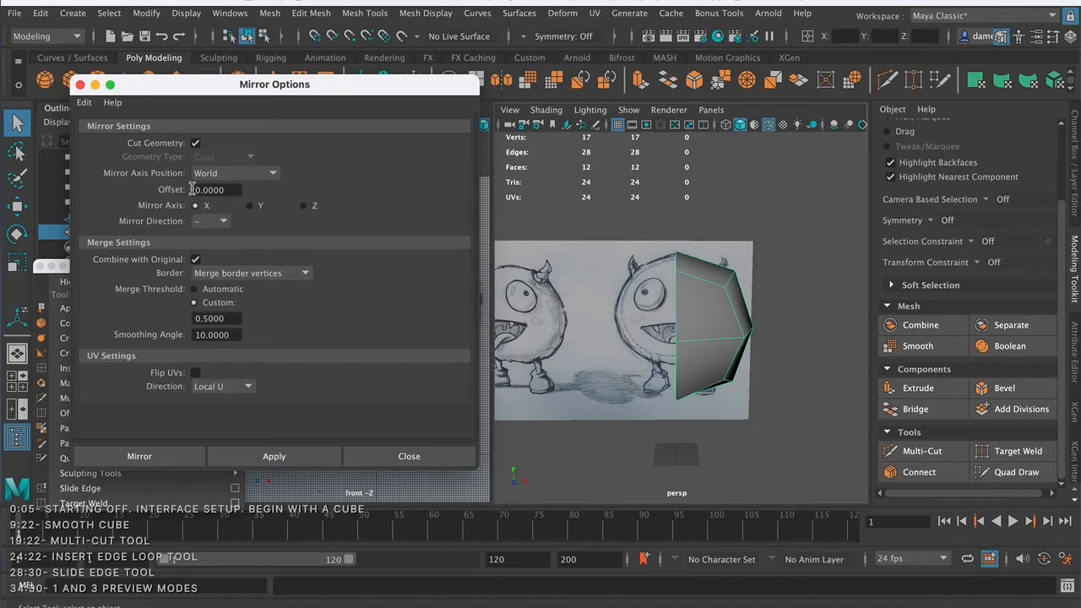
left_click(381, 460)
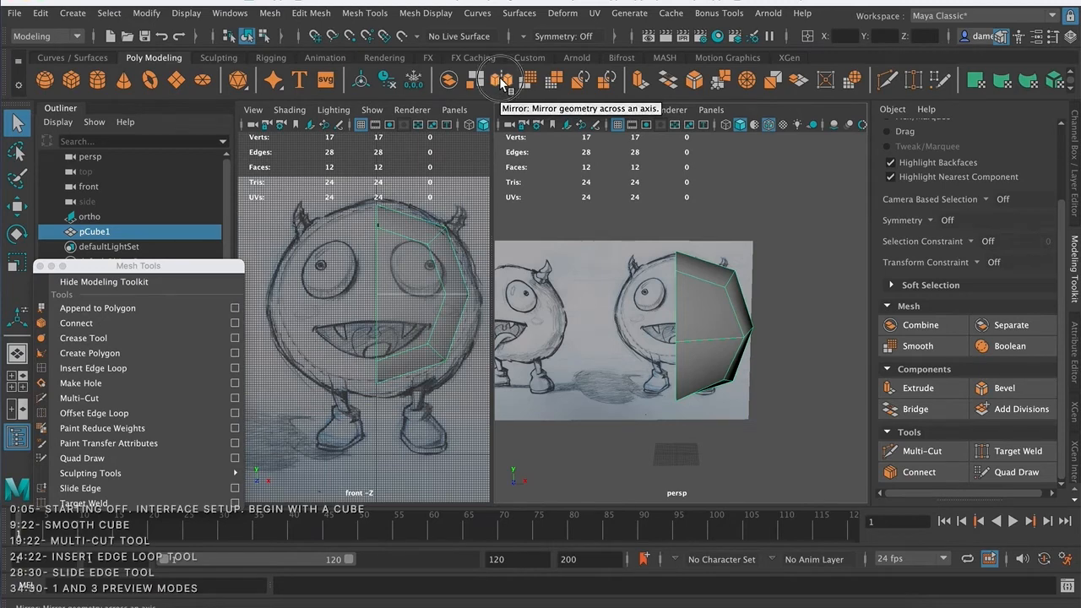
Mirror the half body across the world X axis with a merge threshold of 0.5.
left_click(501, 82)
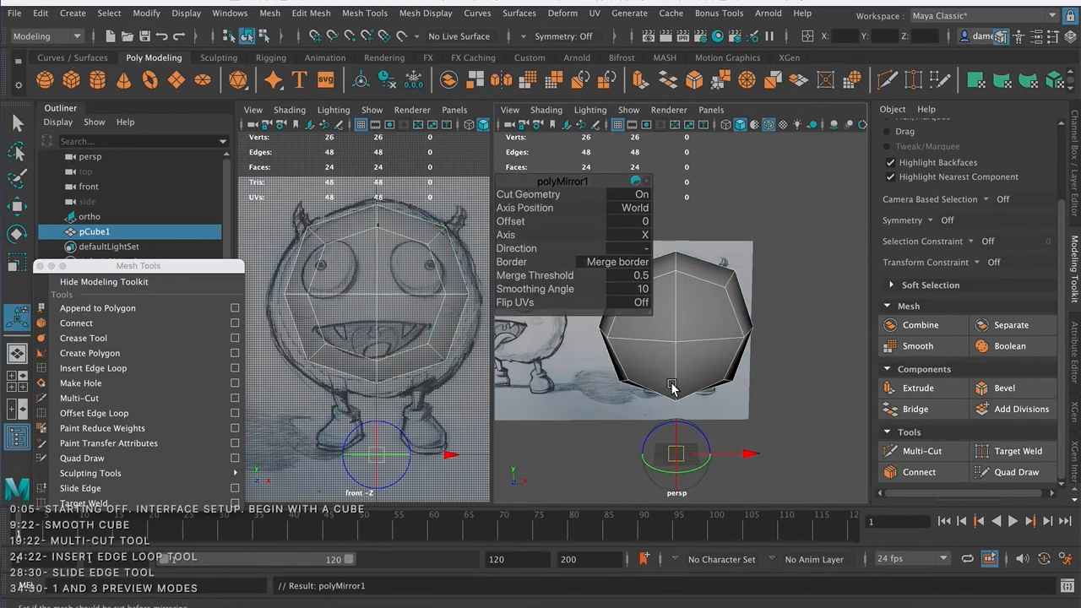
key("q")
left_click_drag(685, 399, 759, 350, "alt")
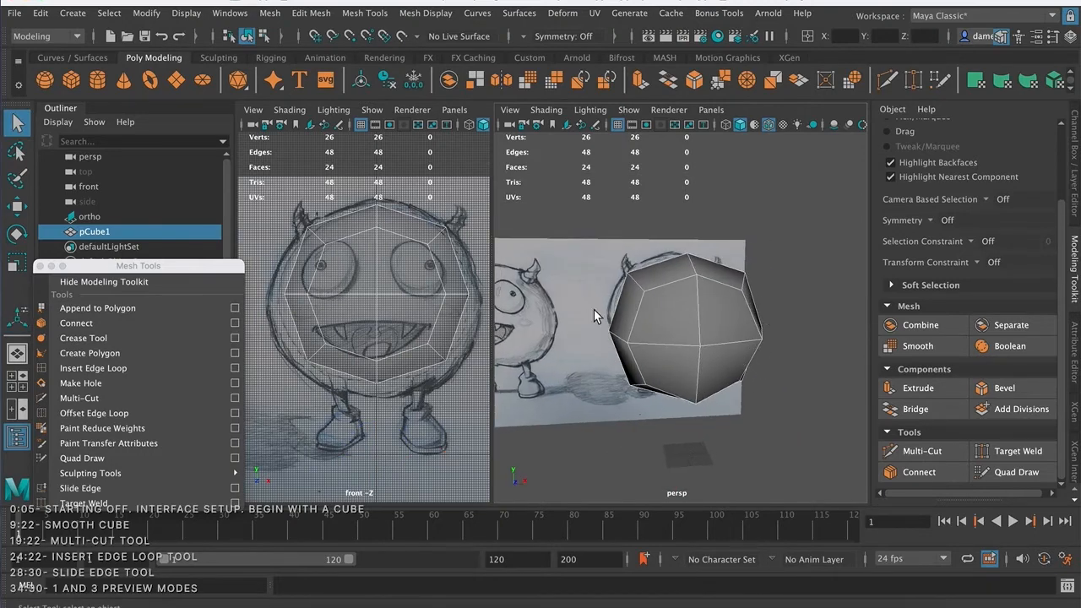
Undo the mirroring and the deletion of half the body's faces.
key("ctrl+z")
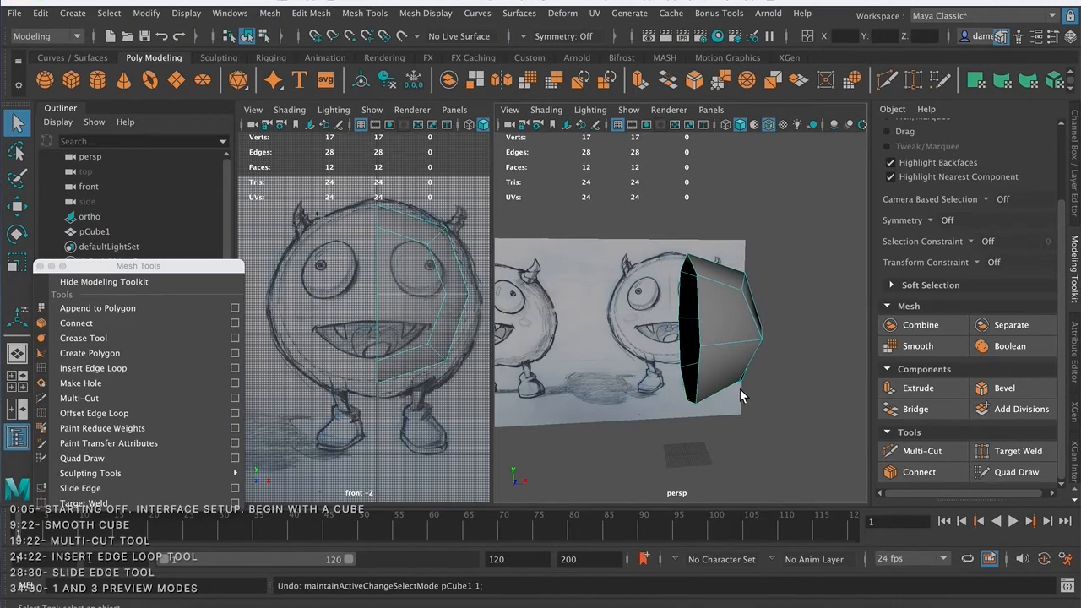
key("ctrl+z")
key("ctrl+z")
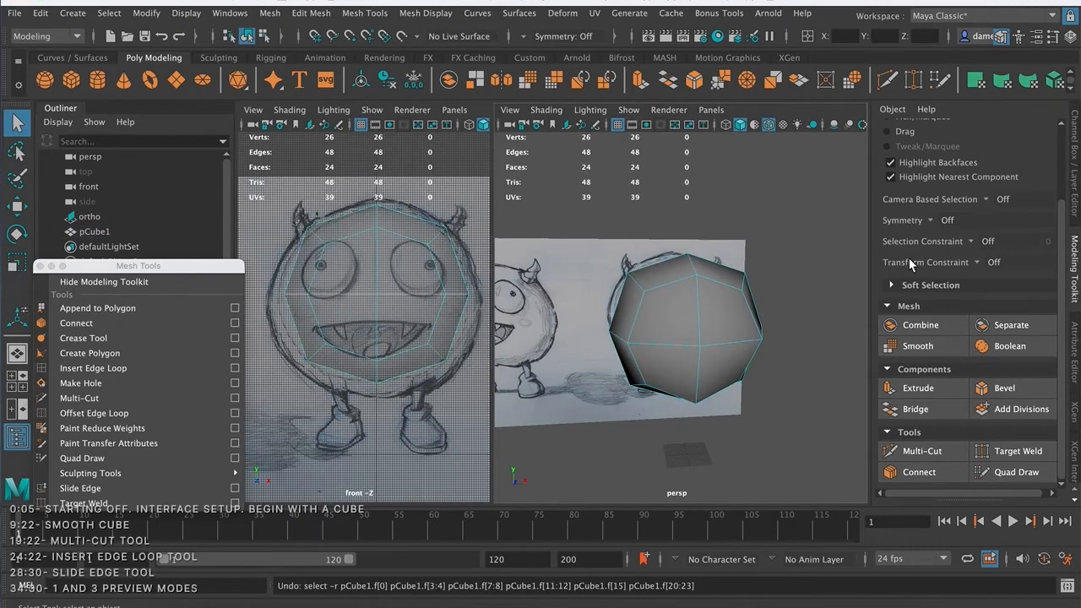
Turn symmetry on along Object X for the restored full body.
left_click(929, 220)
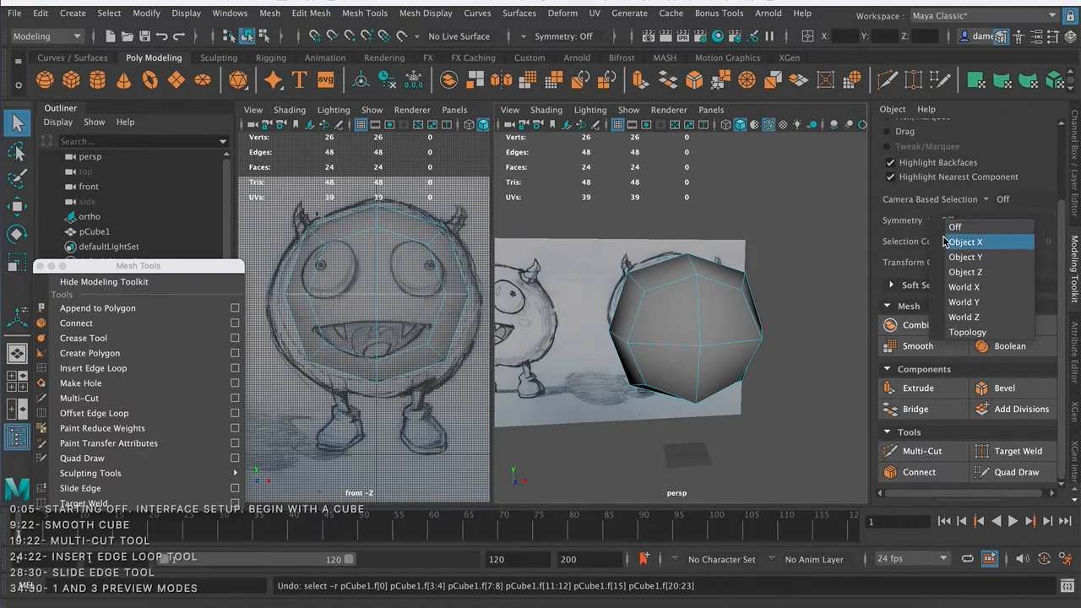
left_click(963, 242)
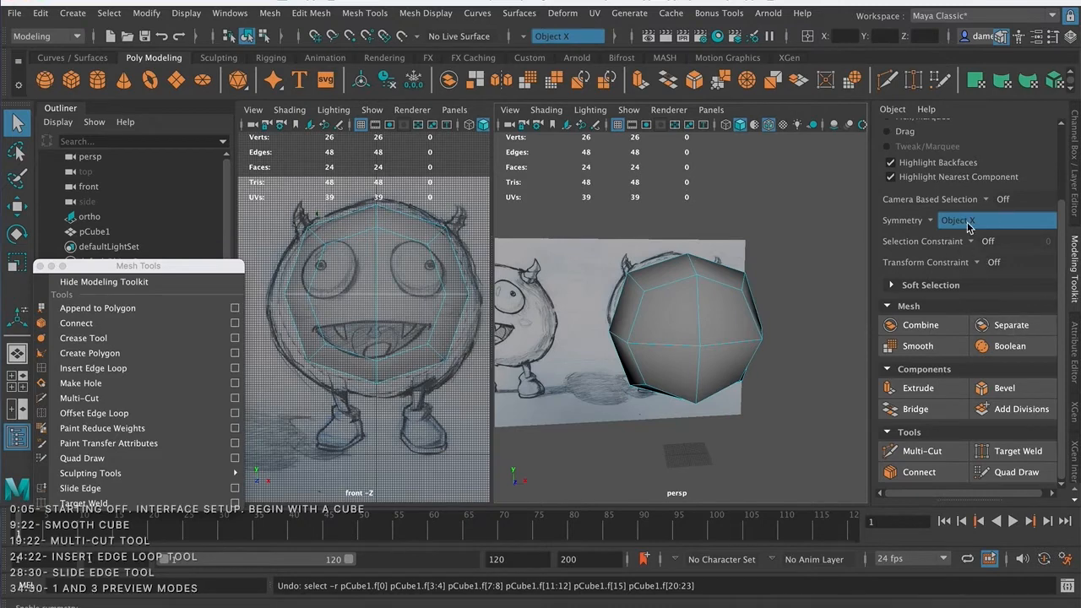
left_click_drag(794, 318, 778, 319, "alt")
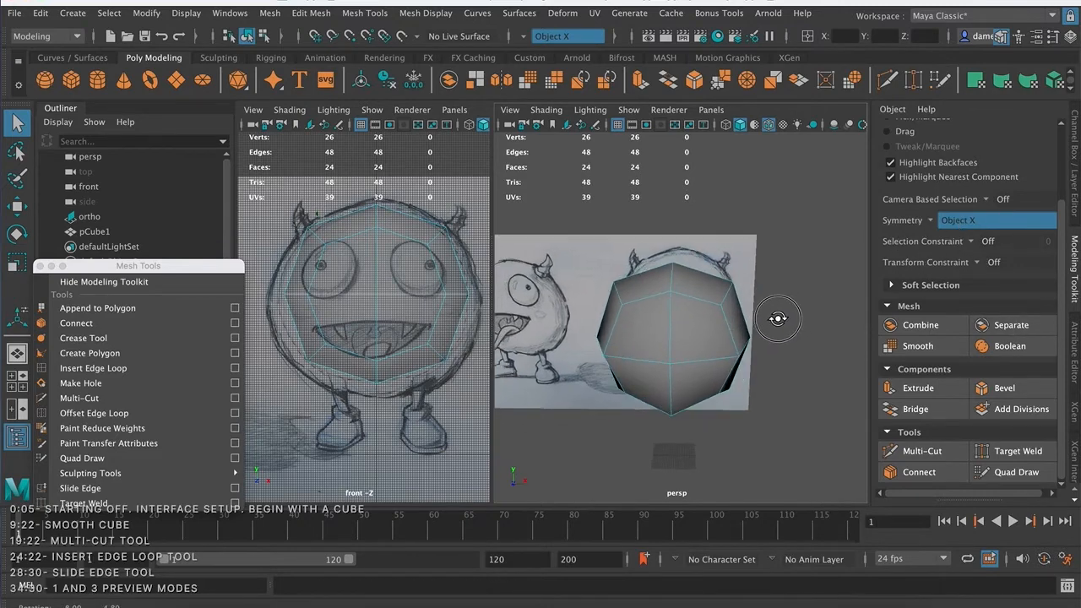
Check the mirrored highlighting of the upper front faces with the Move tool, clear the selection and return to the Select tool.
scroll(703, 339, "down", 5)
left_click(621, 328)
key("w")
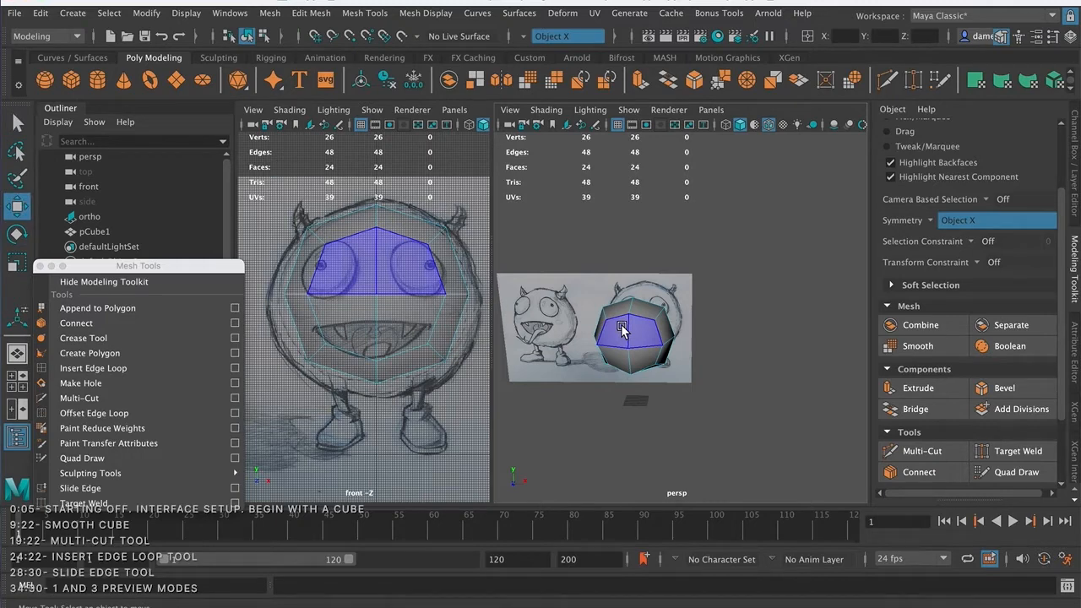
left_click(727, 309)
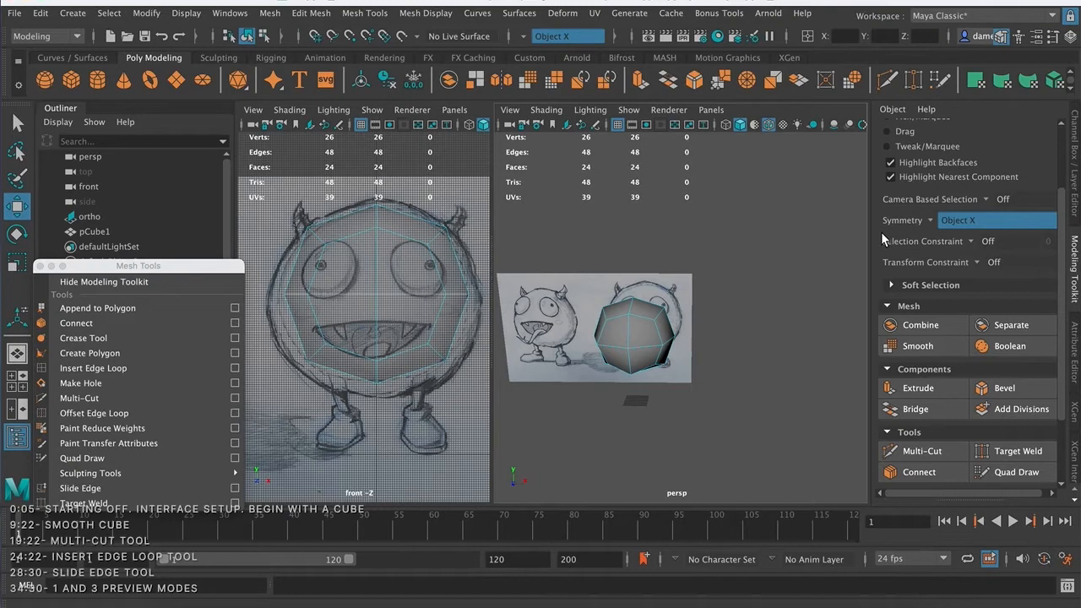
key("q")
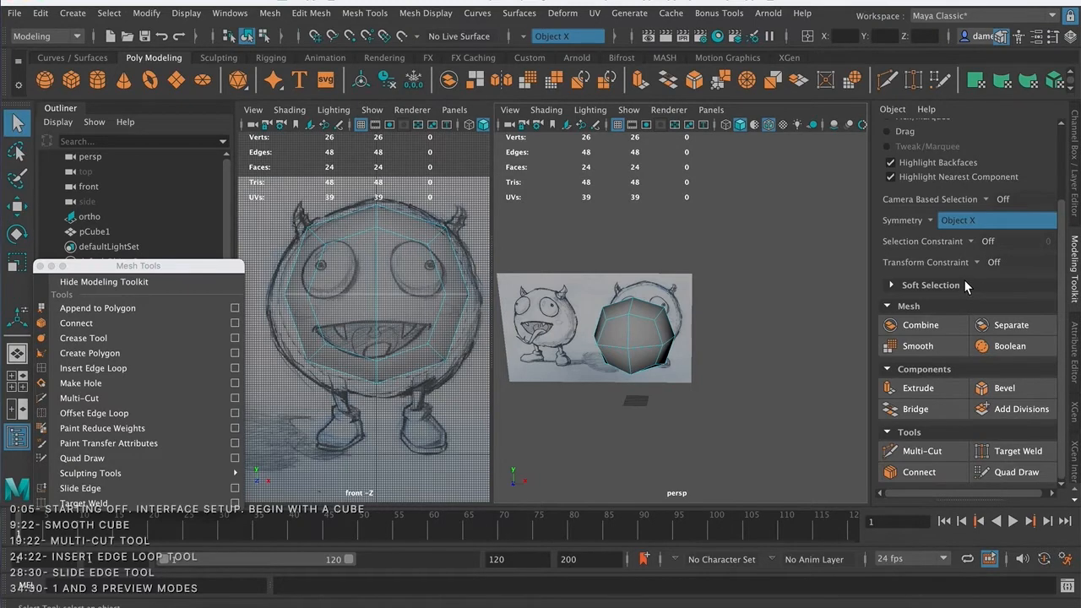
Select the mirrored faces on the upper front of the body in the perspective view.
left_click_drag(762, 373, 726, 350, "alt")
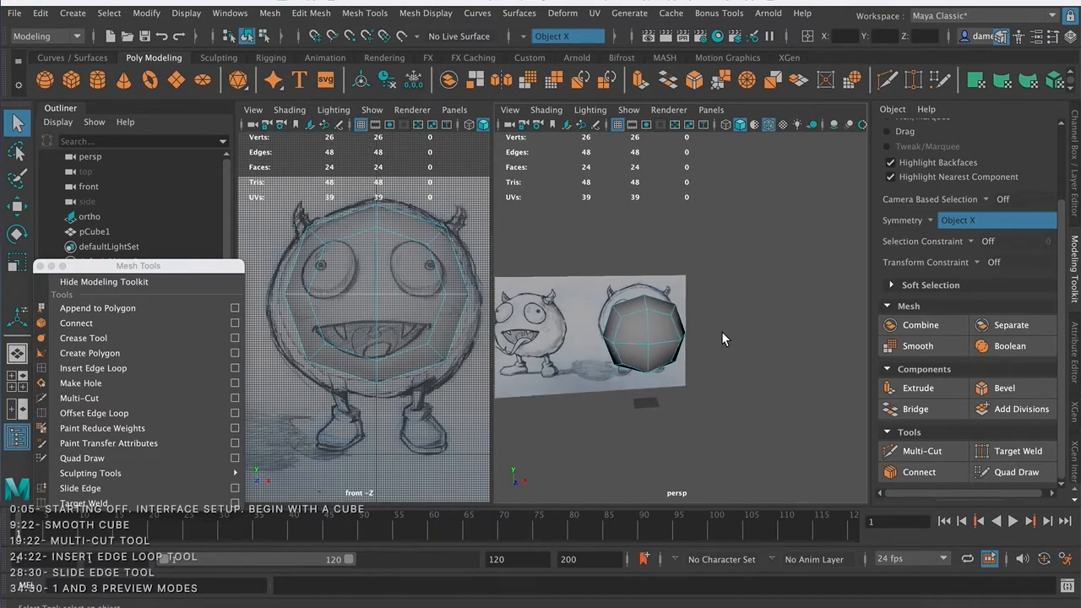
left_click_drag(776, 290, 684, 289, "alt")
right_click_drag(685, 289, 712, 321, "alt")
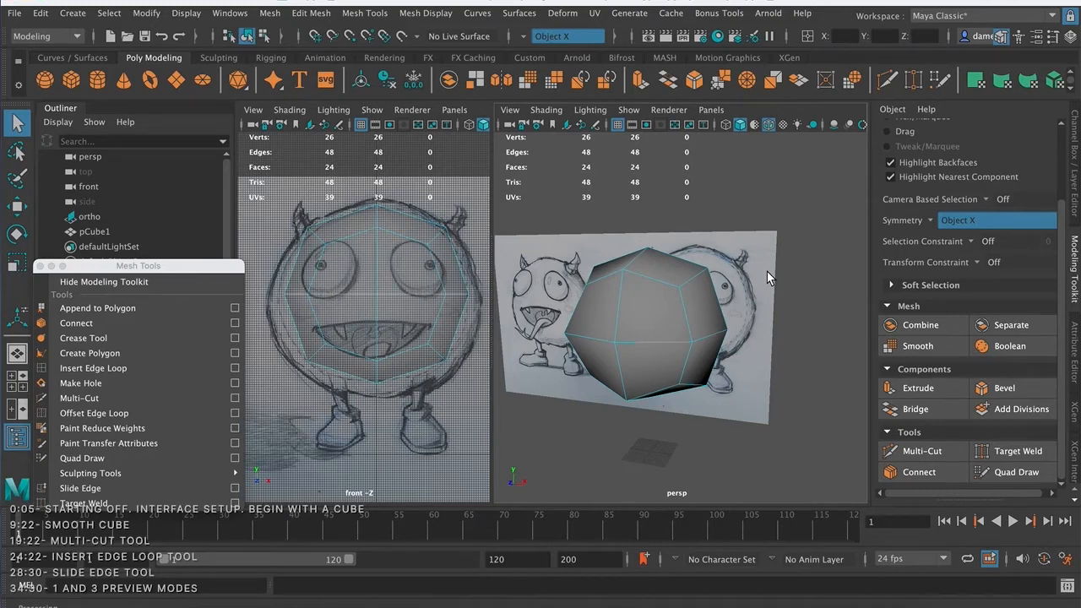
left_click(685, 355)
left_click(636, 340)
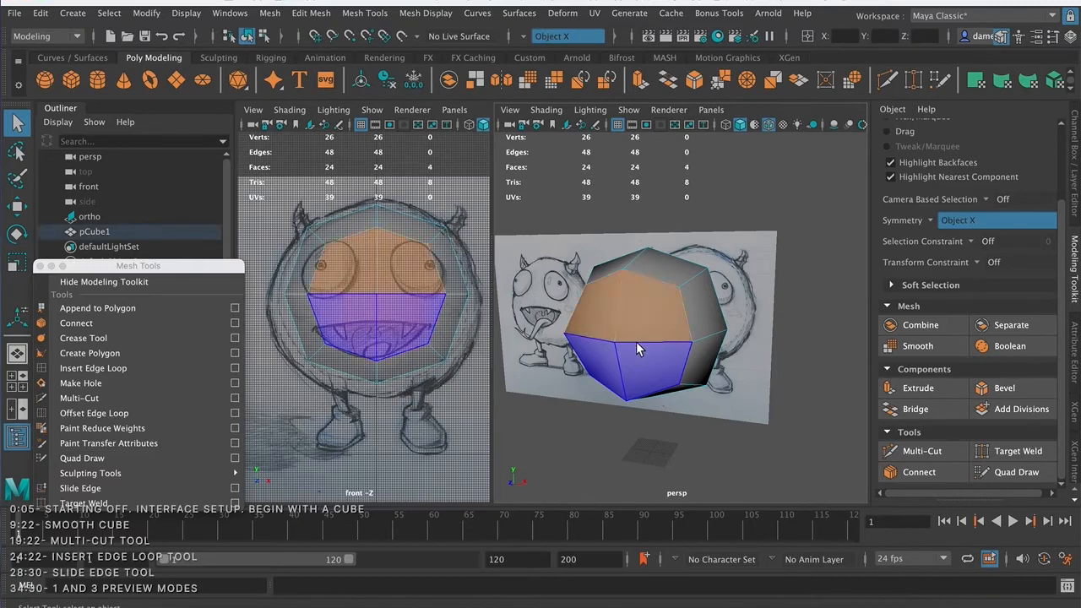
Return the body from face selection to Object Mode and view it from the front.
mouse_move(636, 341)
left_mouse_down("alt")
mouse_move(659, 343)
mouse_move(634, 337)
left_mouse_up("alt")
right_click_drag(635, 337, 664, 339, "alt")
right_click_drag(403, 212, 457, 203)
middle_click_drag(457, 291, 454, 296, "alt")
right_click_drag(454, 296, 468, 301, "alt")
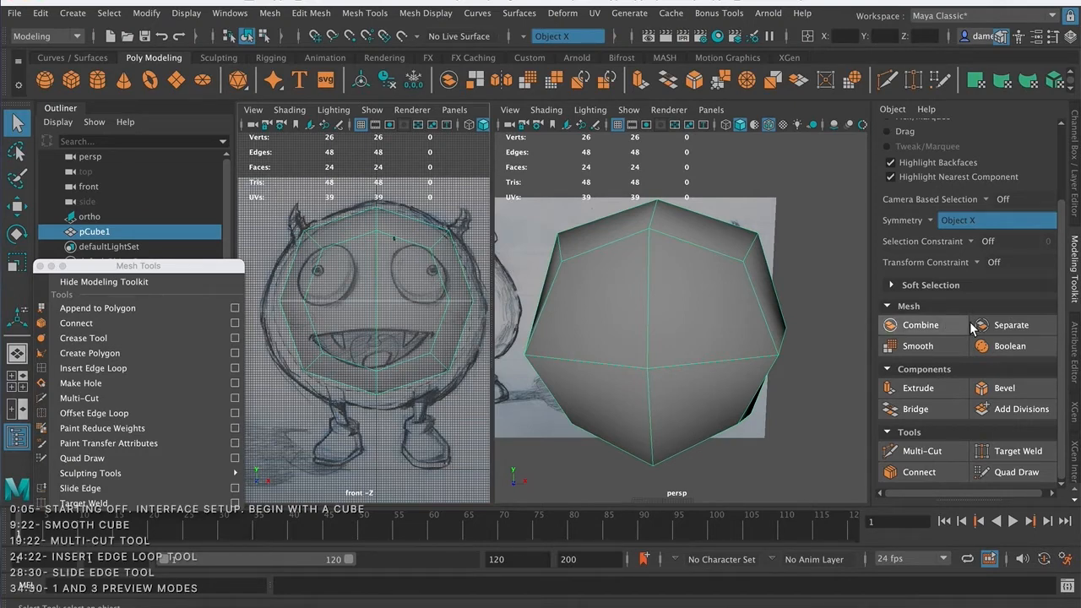
Shift the floating Mesh Tools list slightly and activate the Multi-Cut tool for the body.
scroll(938, 262, "up", 1)
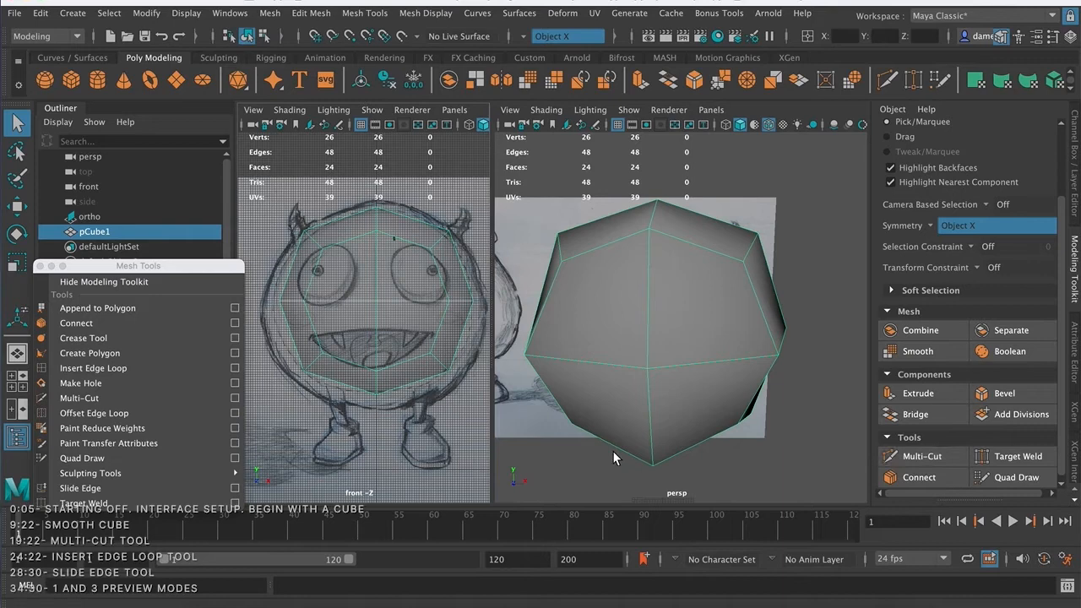
left_click_drag(134, 268, 128, 276)
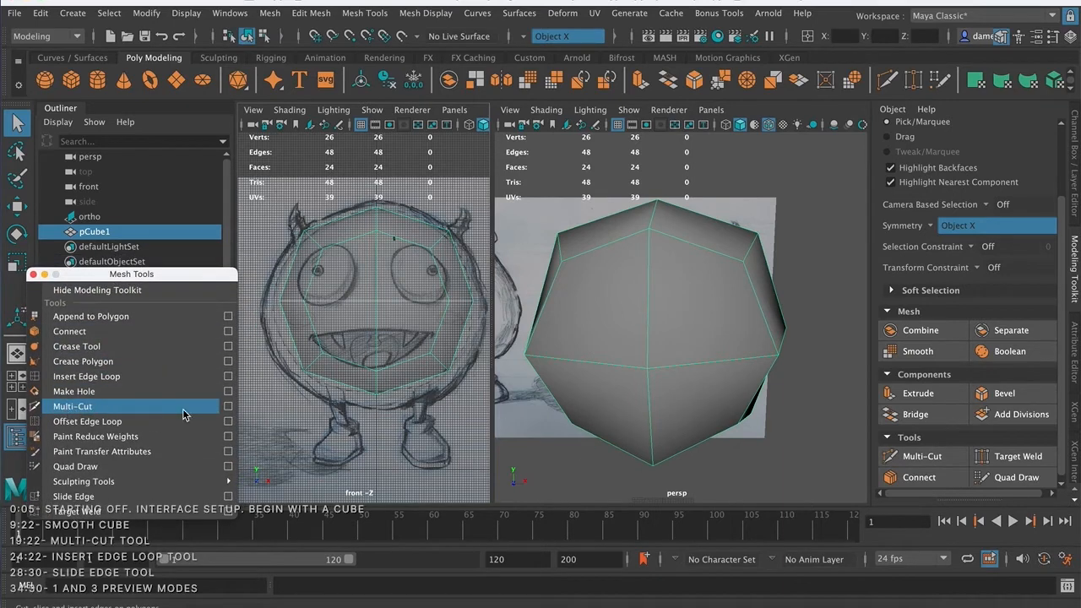
left_click(939, 455)
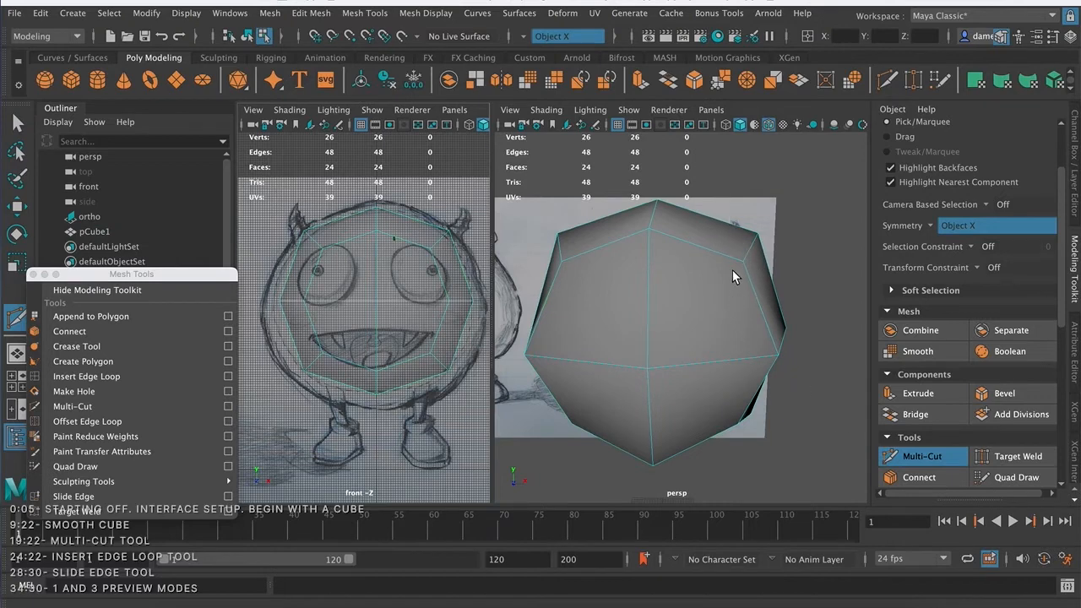
left_click_drag(745, 280, 712, 285, "alt")
right_click_drag(699, 285, 705, 314, "alt")
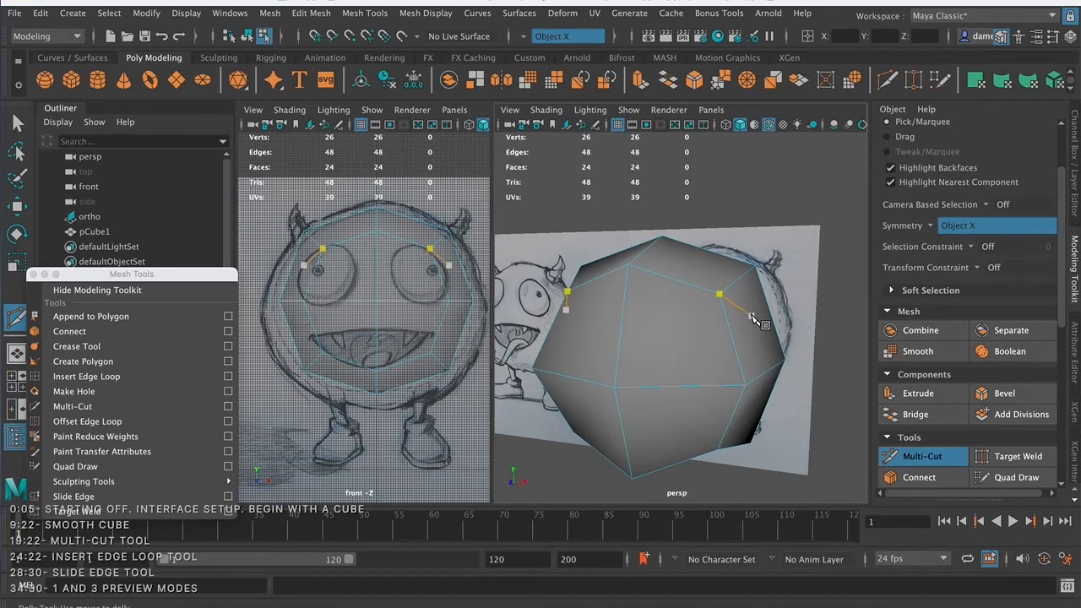
key("Escape")
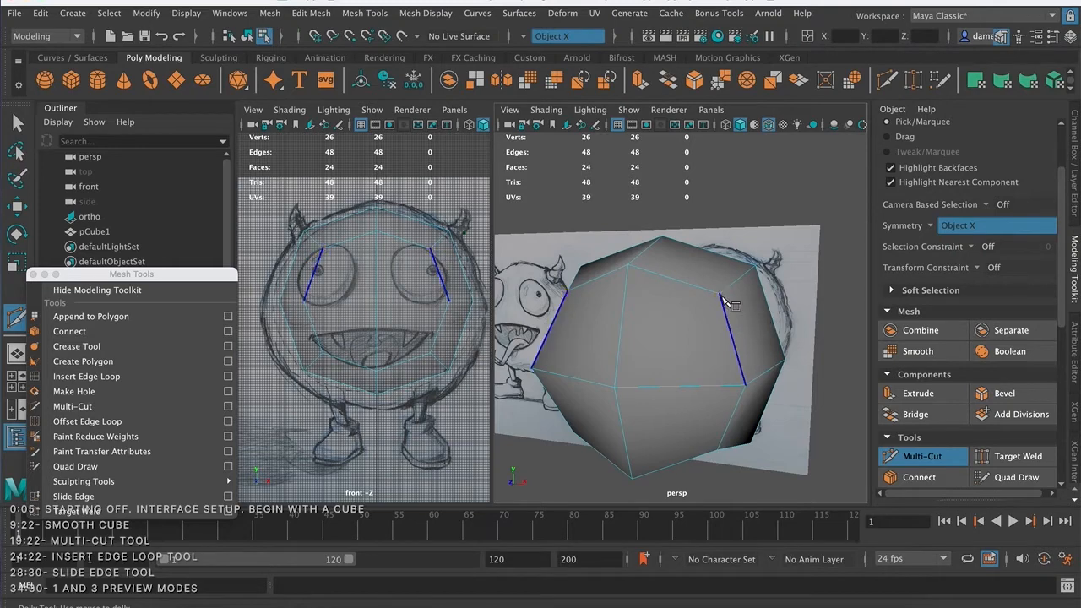
left_click_drag(720, 295, 689, 362)
left_click_drag(689, 361, 686, 351, "alt")
right_click_drag(686, 351, 683, 324, "alt")
key("Return")
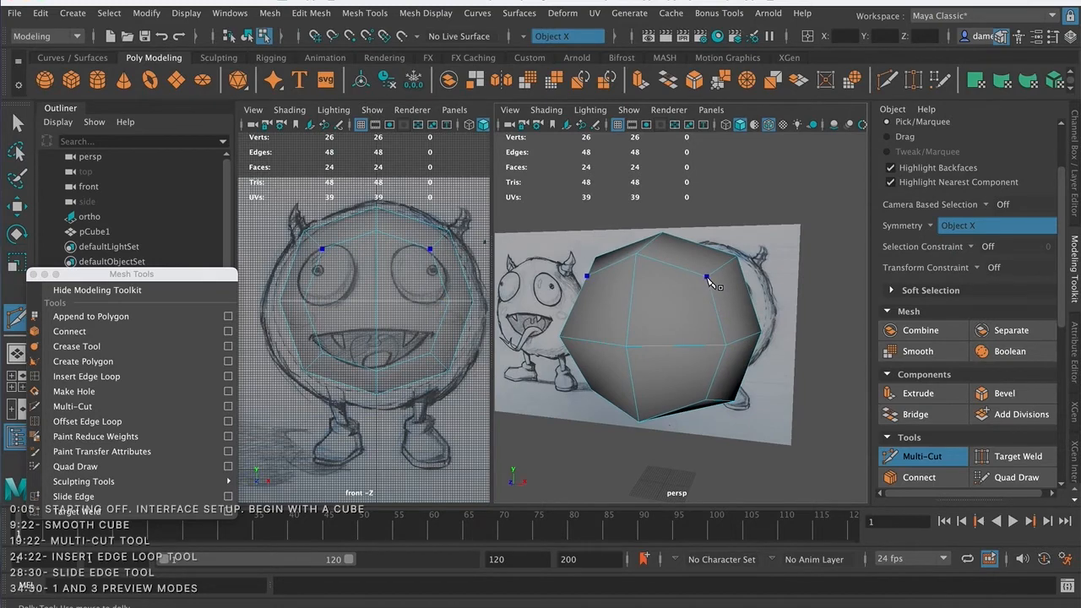
Cut mirrored Multi-Cut paths from the upper front corner vertices, through the middle and lower front edges, to the lower outer corner vertices.
right_click_drag(710, 279, 745, 293, "alt")
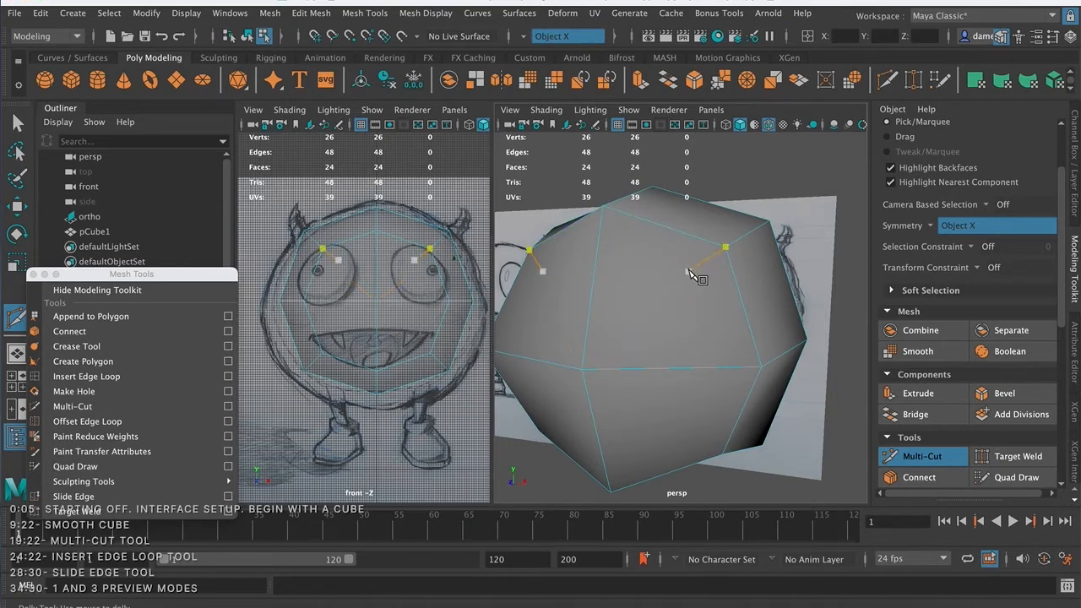
left_click(726, 249)
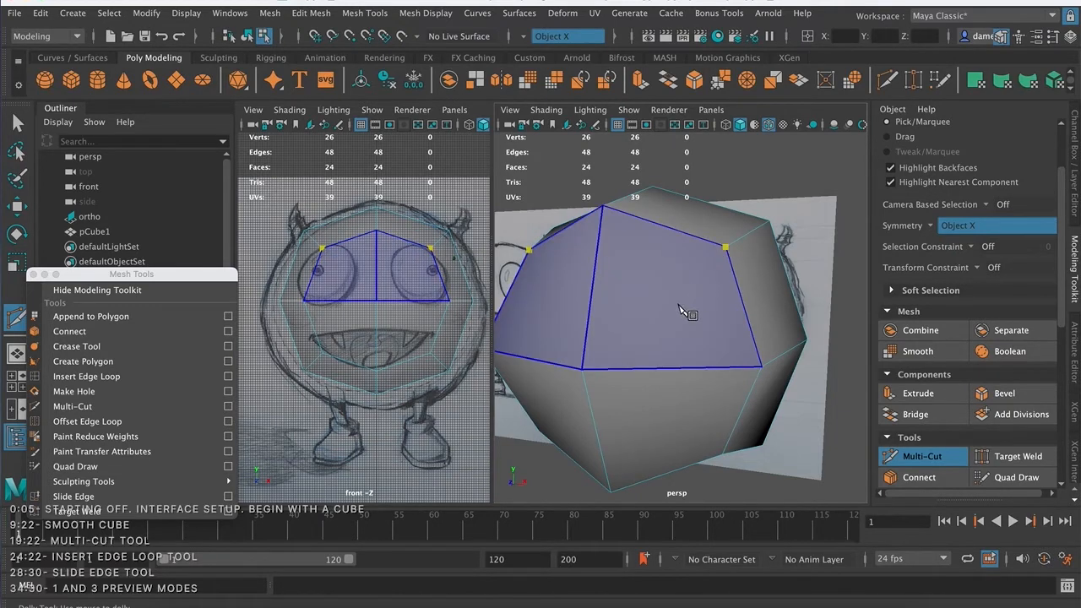
left_click(659, 370)
left_click_drag(724, 416, 688, 326, "alt")
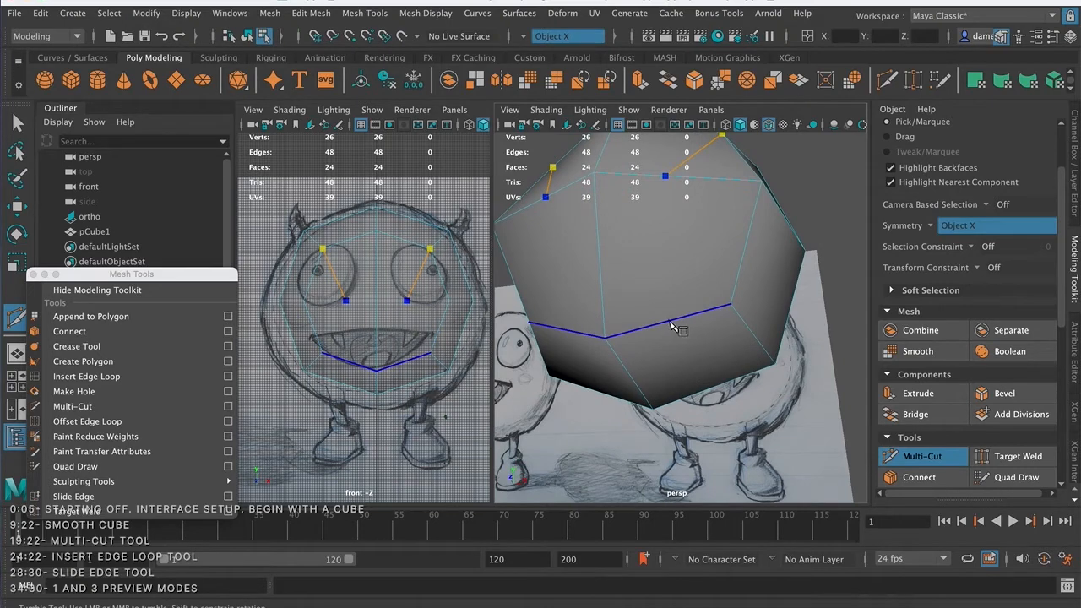
left_click(668, 322)
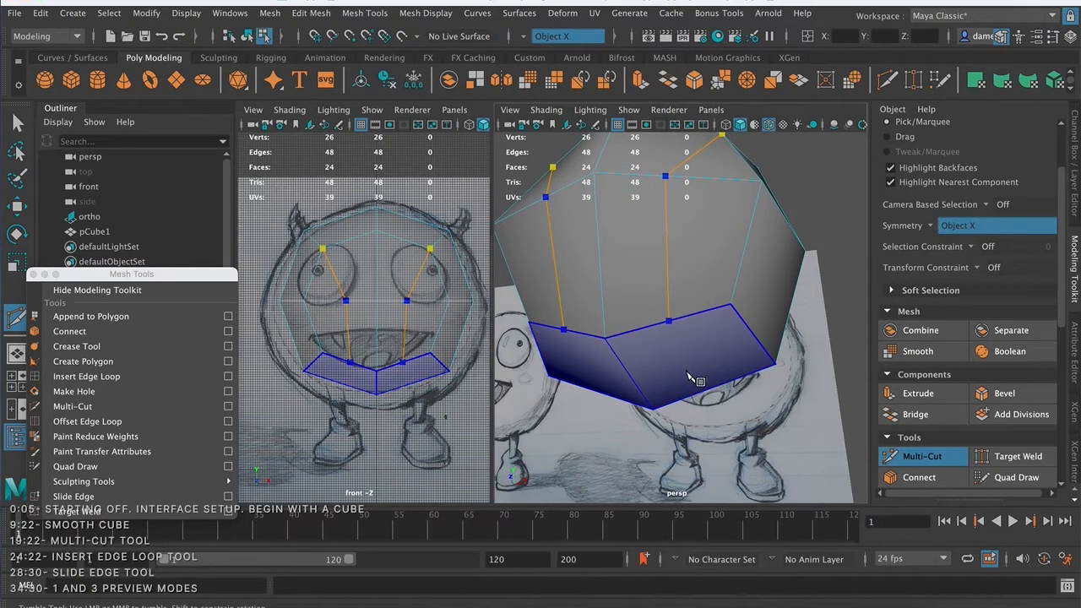
mouse_move(691, 379)
left_mouse_down("alt")
mouse_move(672, 365)
mouse_move(688, 370)
left_mouse_up("alt")
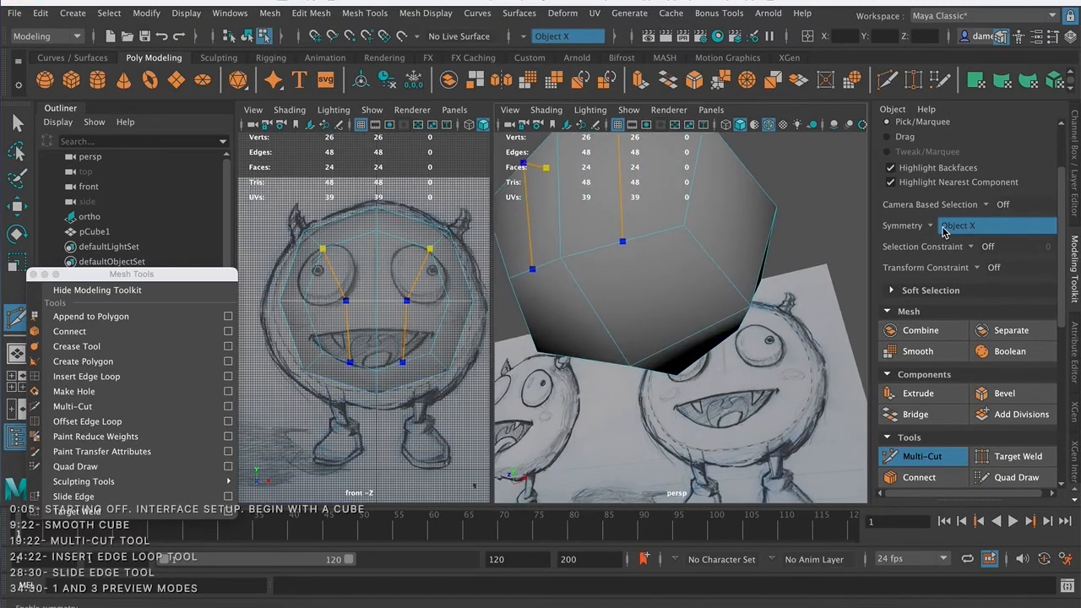
left_click_drag(691, 327, 559, 289, "alt")
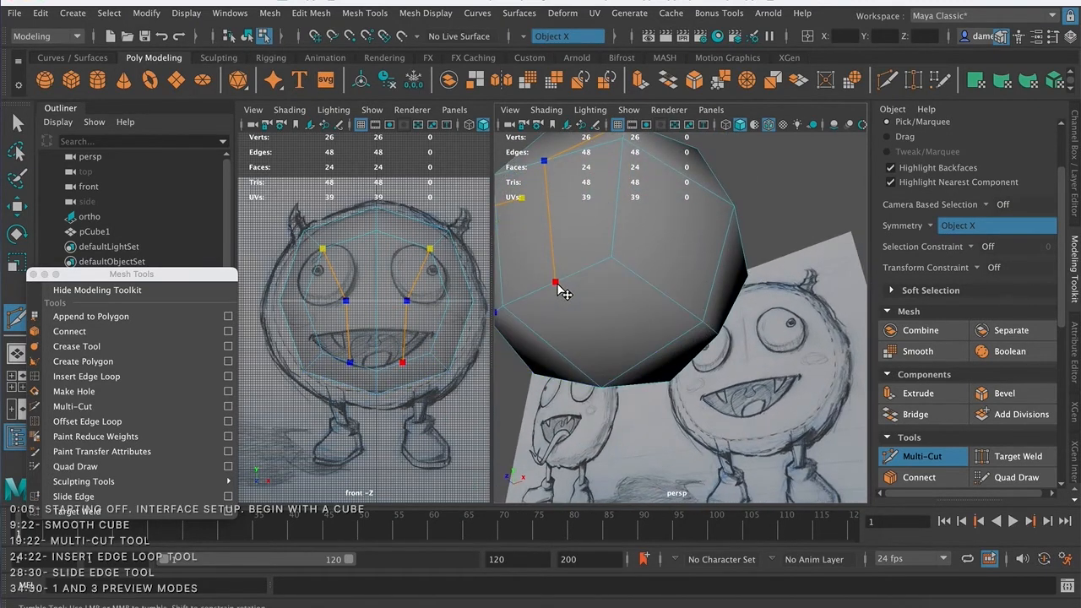
left_click(703, 323)
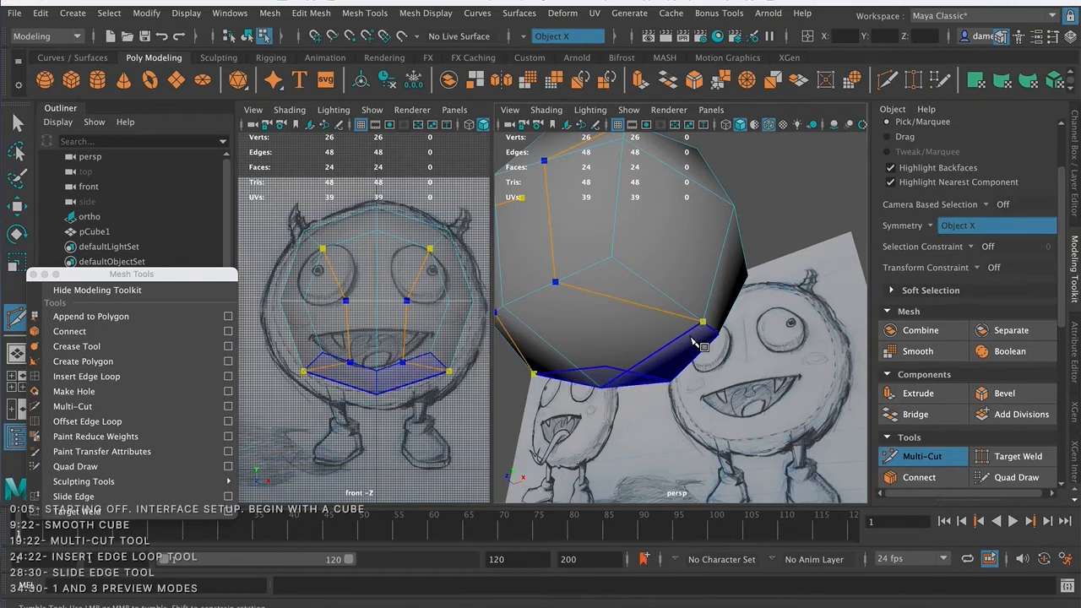
left_click_drag(693, 342, 605, 268, "alt")
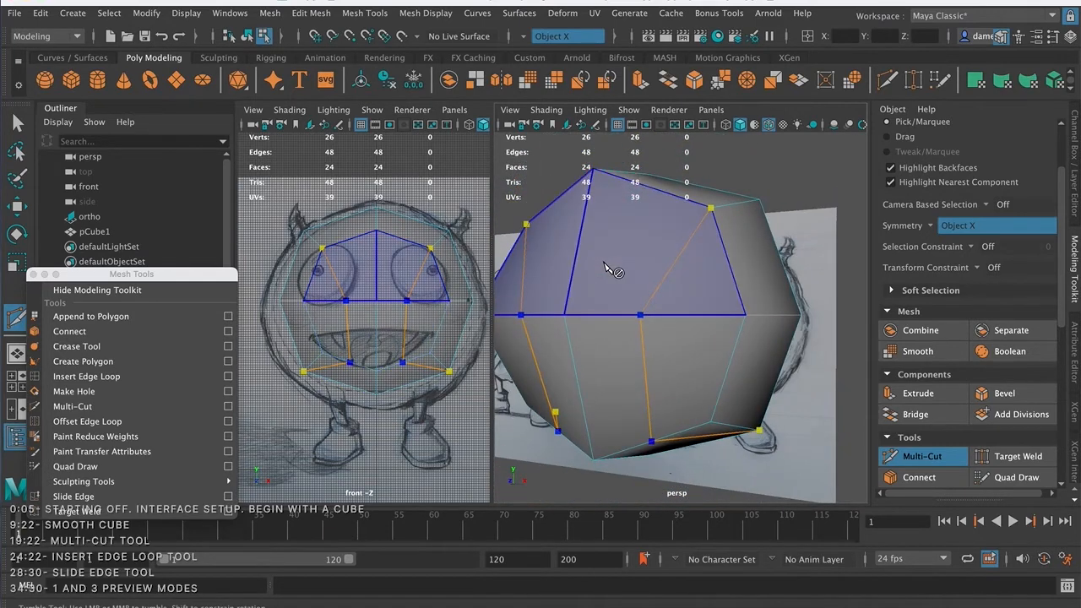
key("Return")
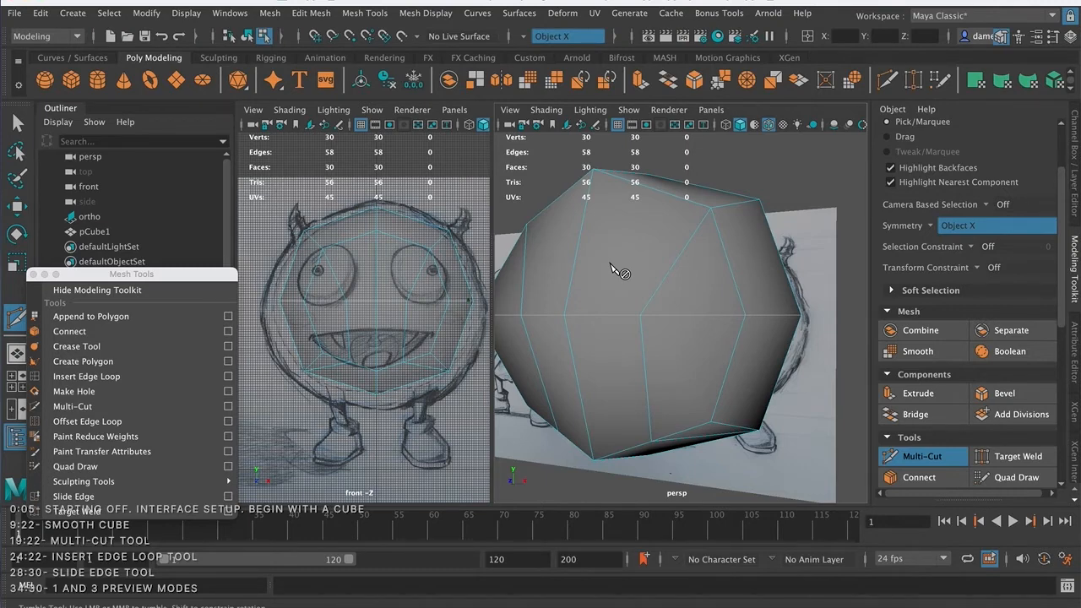
Return to the Select tool, inspect the cut paths from the front and below, and undo the cut.
key("q")
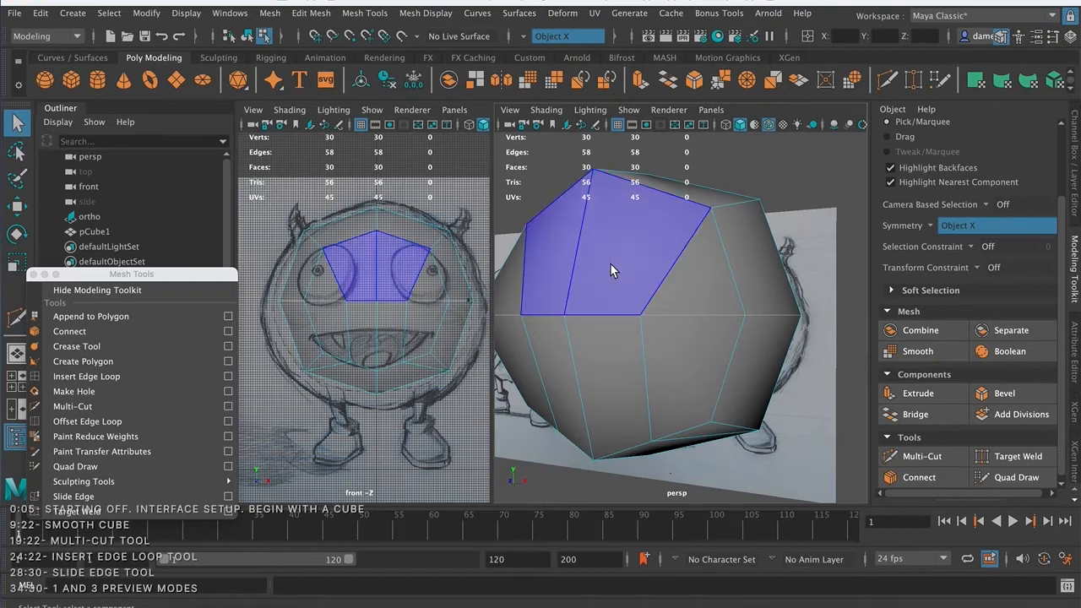
left_click_drag(700, 351, 697, 322, "alt")
scroll(641, 340, "down", 5)
left_click_drag(644, 351, 679, 265, "alt")
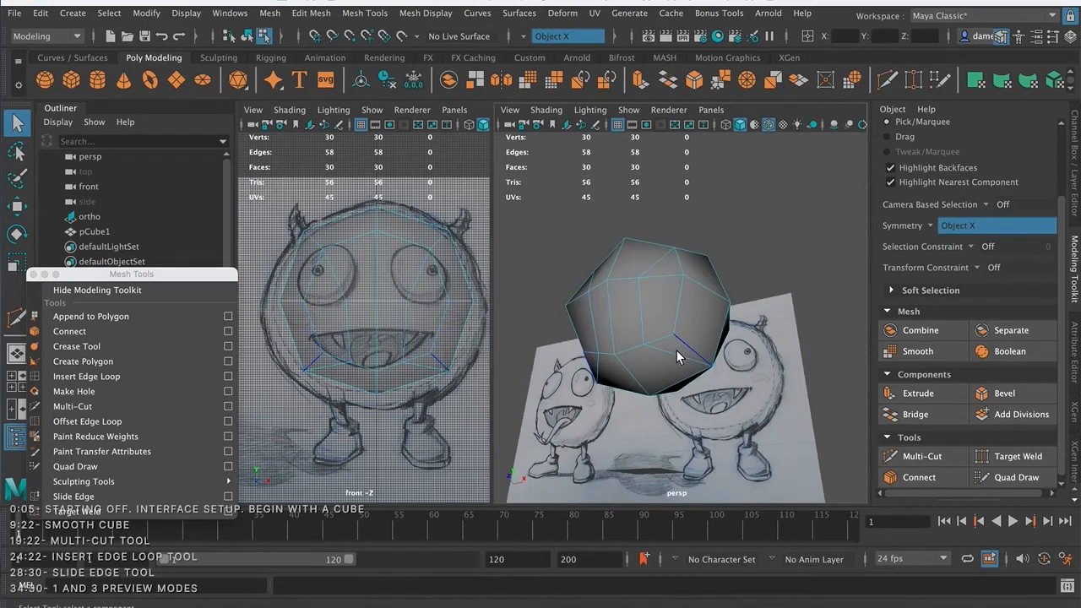
left_click_drag(673, 370, 677, 387, "alt")
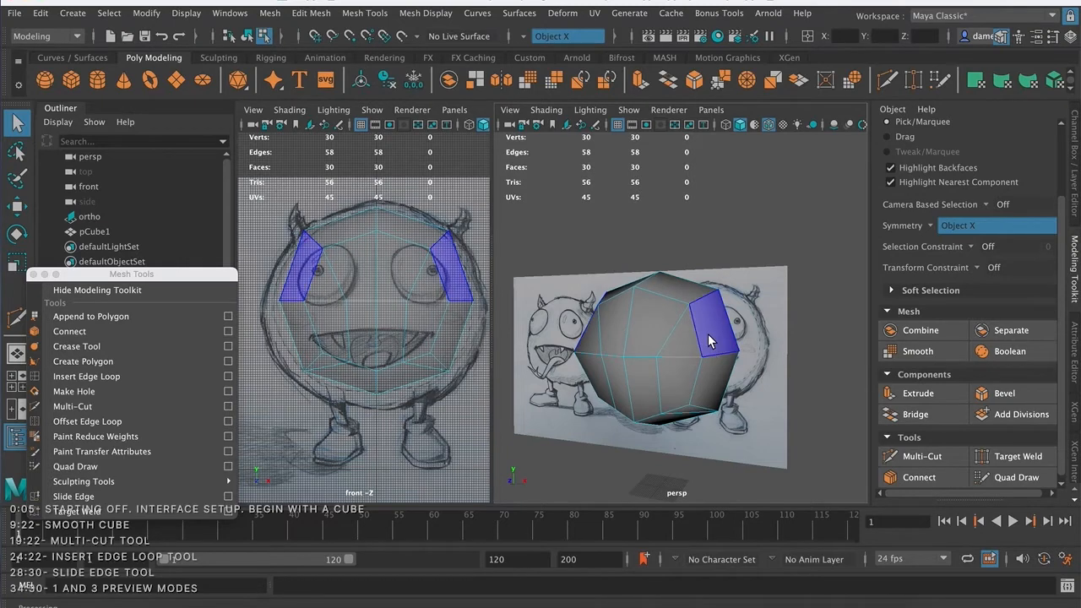
key("super+z")
left_click_drag(695, 382, 698, 360, "alt")
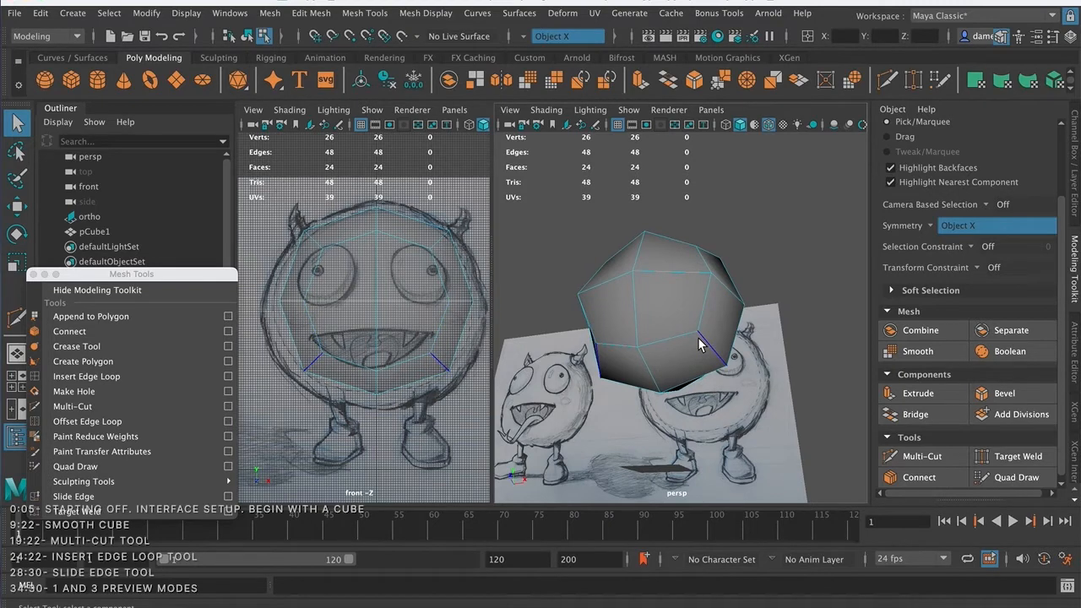
Insert mirrored vertical edge loops on both sides of the body's centre line with Multi-Cut, finishing in the Select tool.
left_click(935, 457)
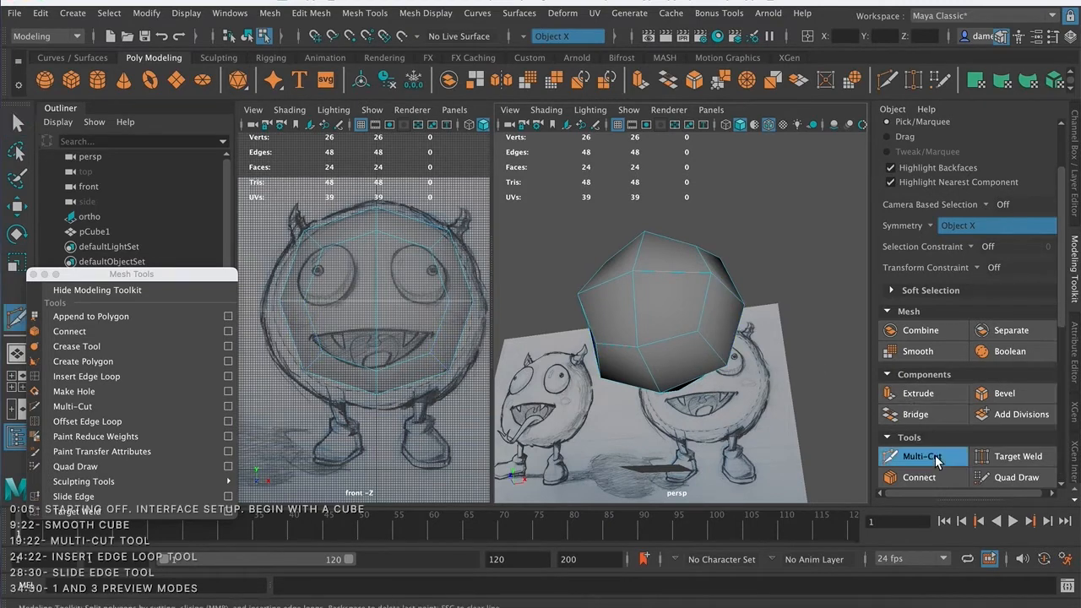
mouse_move(747, 375)
left_mouse_down("alt")
mouse_move(726, 364)
mouse_move(733, 384)
left_mouse_up("alt")
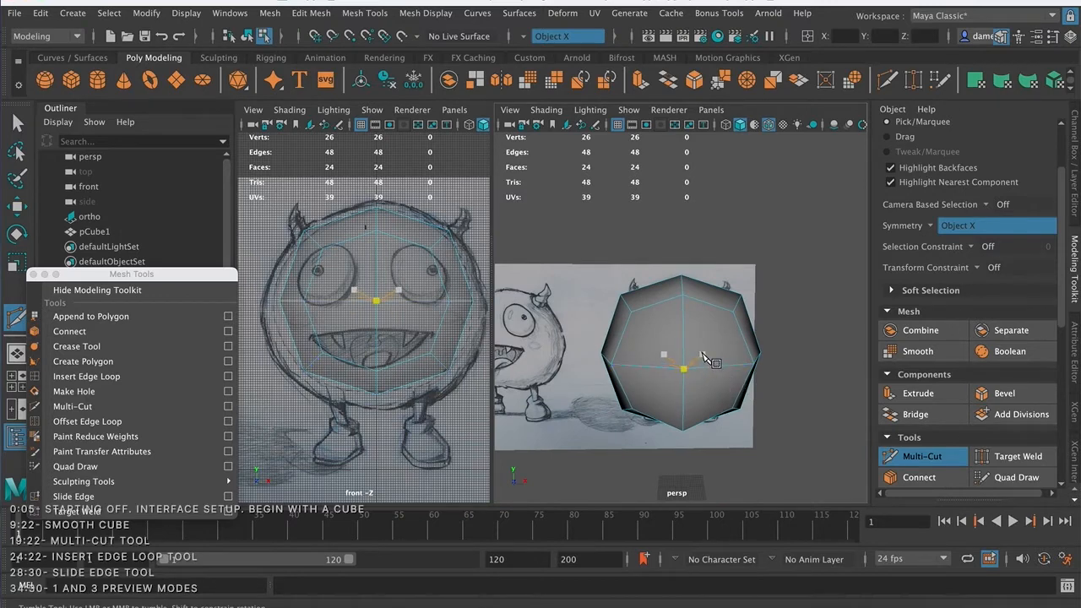
left_click(712, 368, "ctrl")
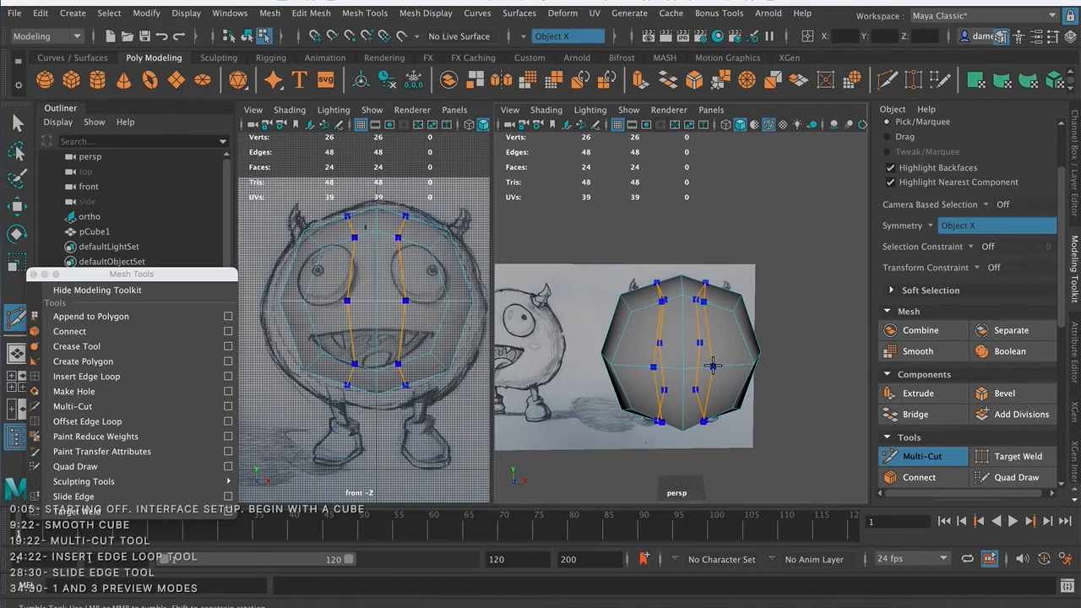
left_click_drag(746, 377, 719, 370, "alt")
right_click_drag(610, 341, 652, 352, "alt")
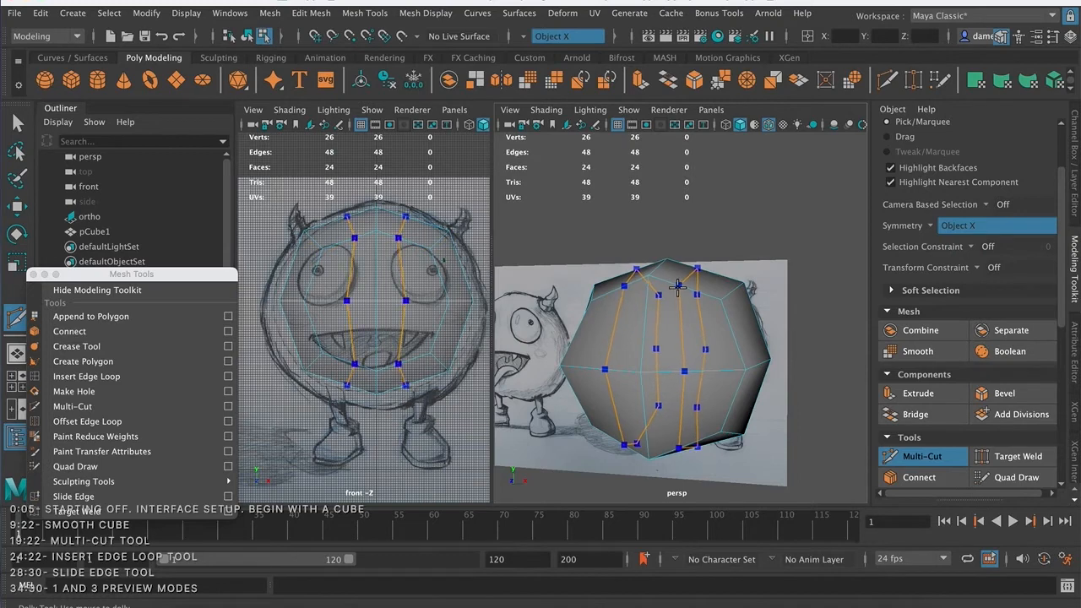
left_click(676, 288, "ctrl")
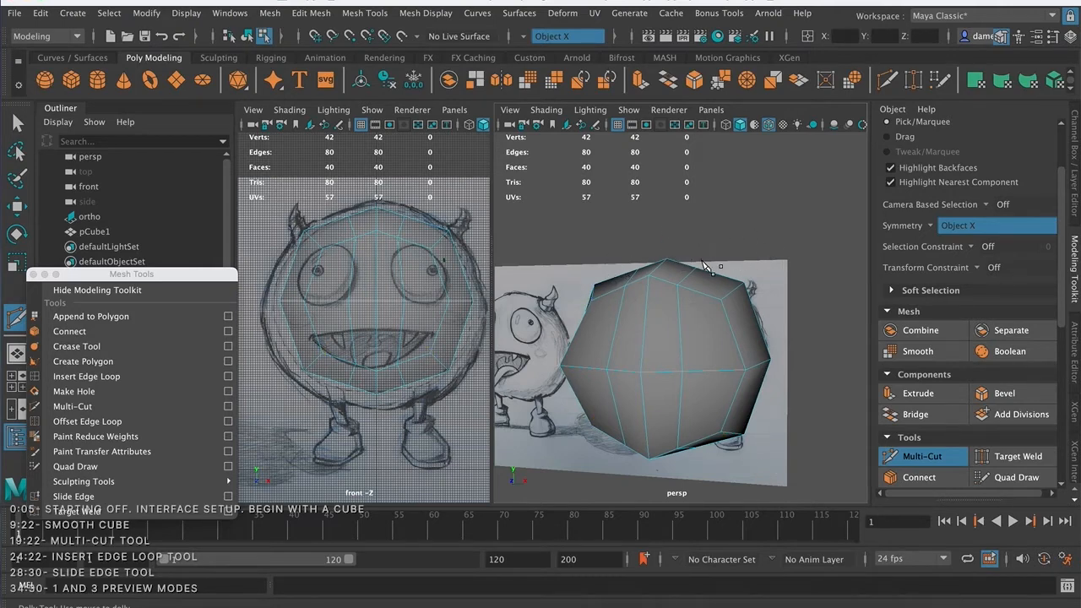
key("q")
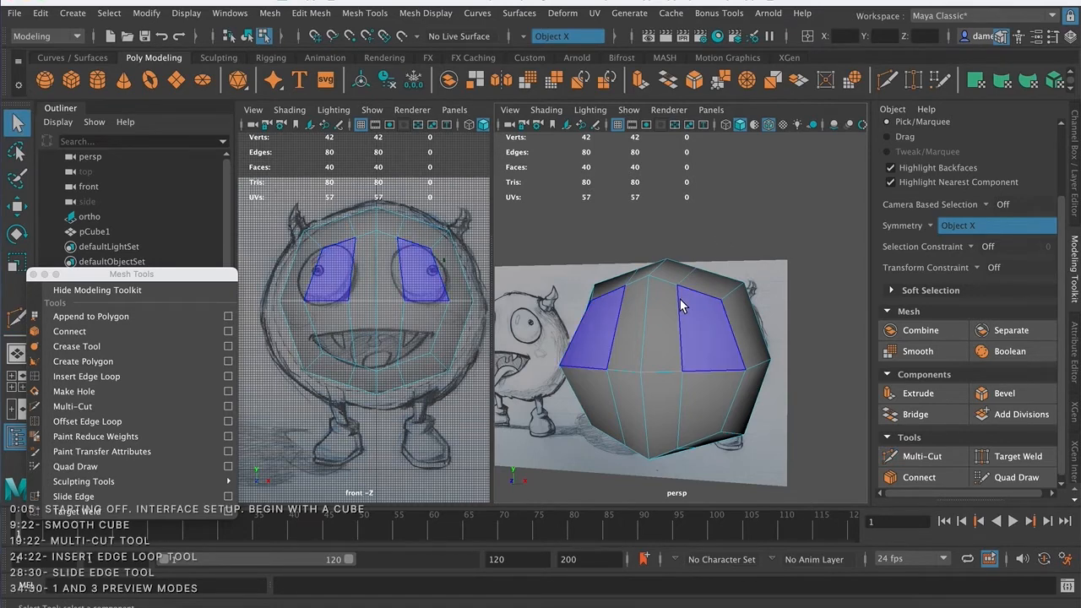
Select the two mirrored vertical edge loops beside the centre line in the front view and check them in perspective.
left_click_drag(676, 307, 690, 292, "alt")
right_click_drag(659, 291, 718, 326, "alt")
mouse_move(379, 299)
right_mouse_down("alt")
mouse_move(362, 309)
mouse_move(423, 314)
right_mouse_up("alt")
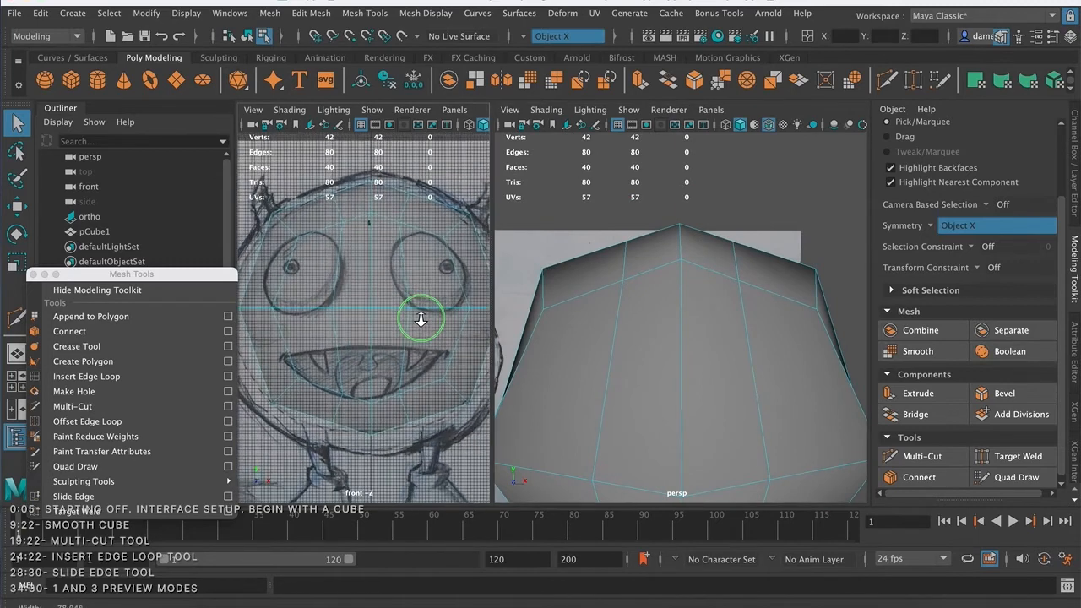
mouse_move(422, 292)
right_mouse_down("alt")
mouse_move(403, 289)
mouse_move(396, 172)
right_mouse_up("alt")
double_click(398, 280)
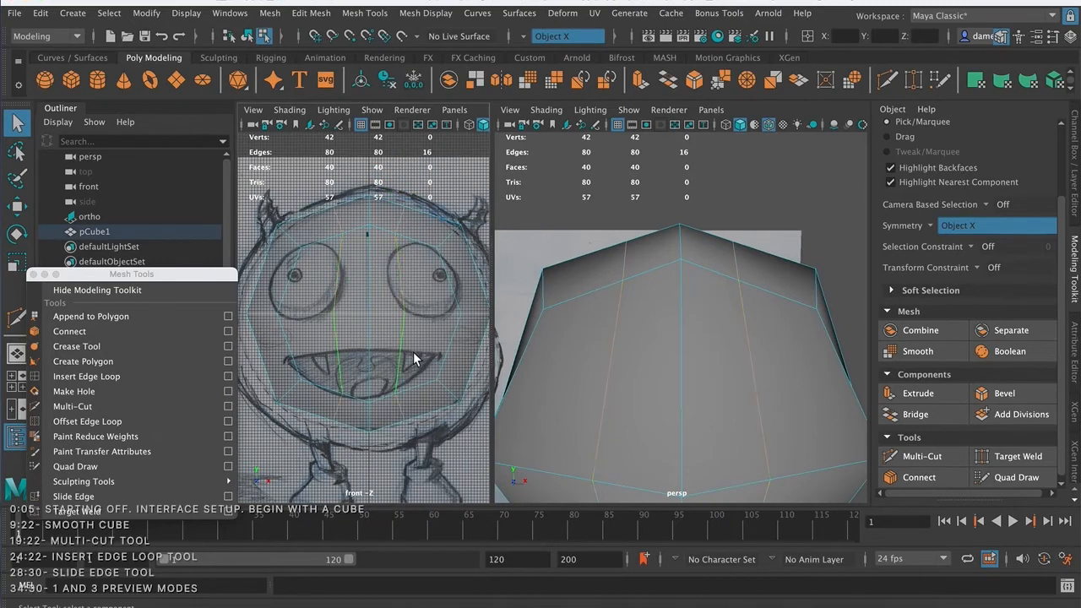
right_click_drag(682, 360, 673, 307, "alt")
mouse_move(674, 307)
left_mouse_down("alt")
mouse_move(673, 282)
mouse_move(647, 295)
mouse_move(657, 296)
mouse_move(591, 295)
mouse_move(685, 288)
left_mouse_up("alt")
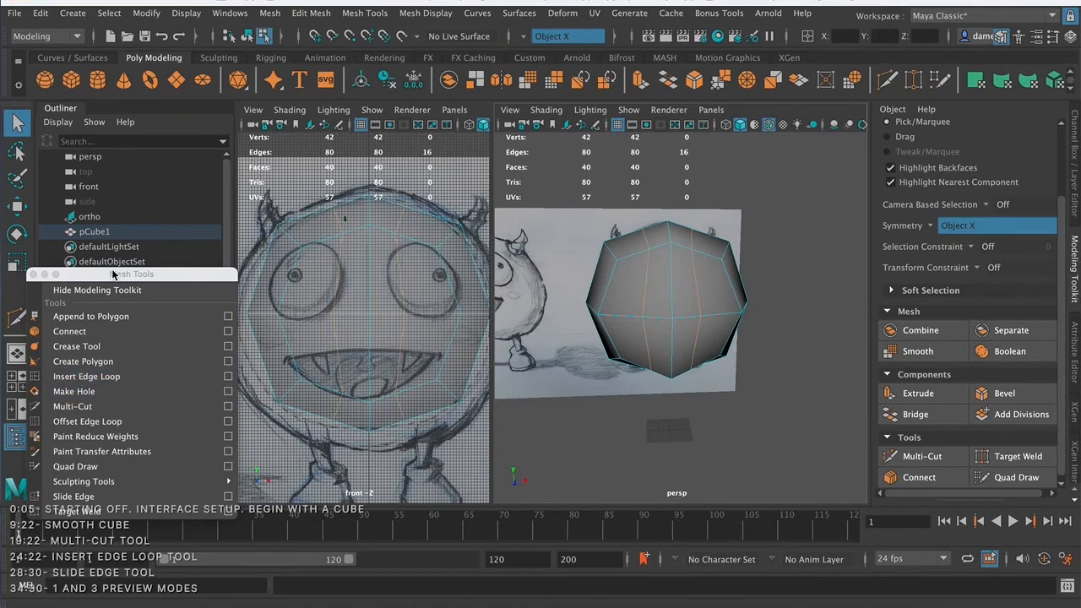
Open the Insert Edge Loop tool's options, enlarge the settings window and turn off Insert with edge flow.
left_click_drag(115, 274, 105, 284)
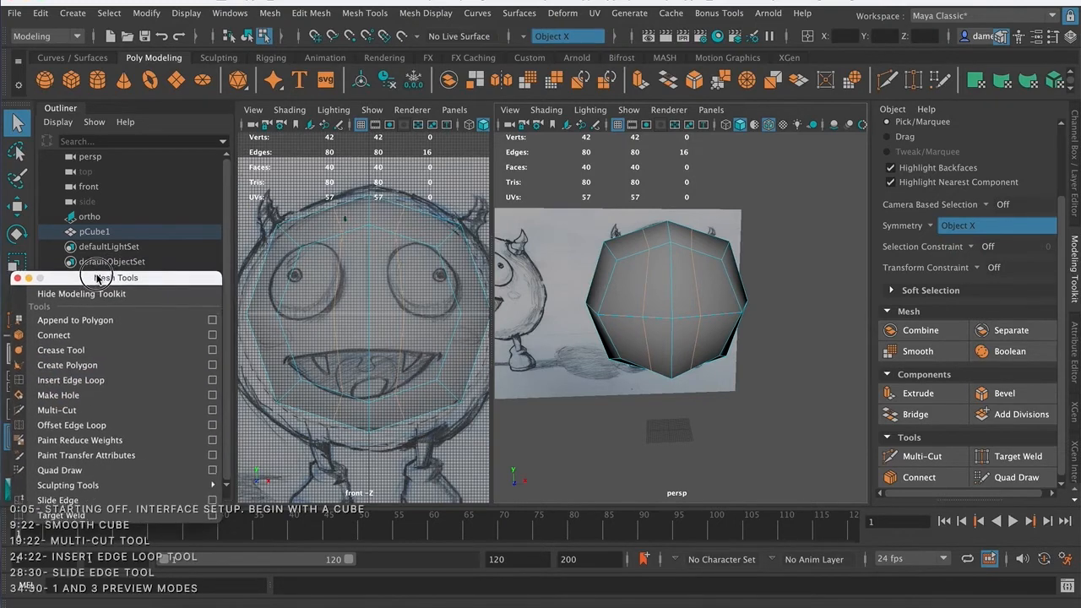
left_click(365, 14)
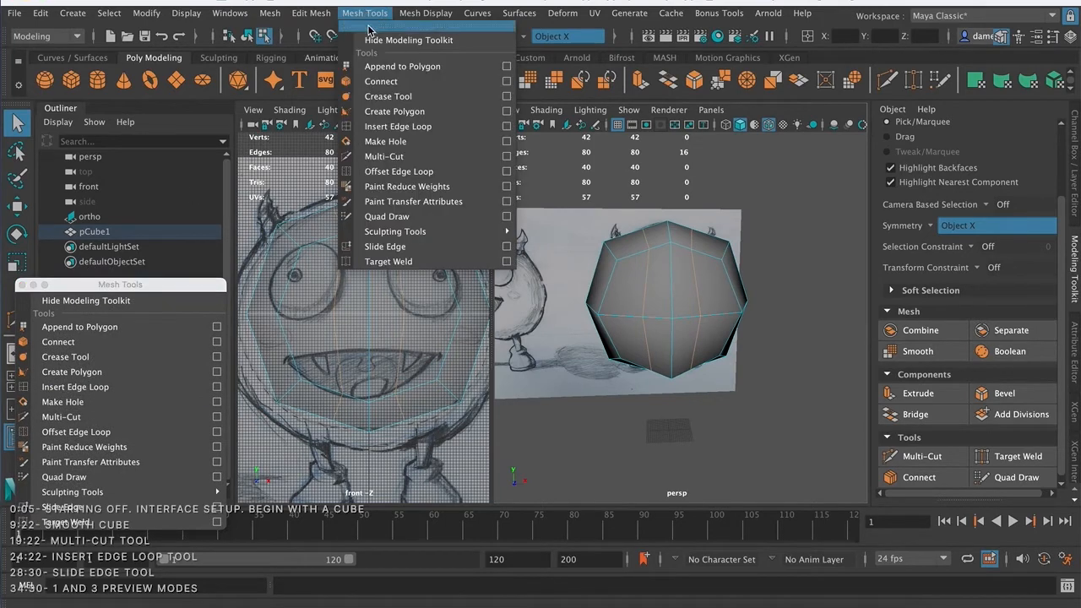
left_click(103, 291)
left_click_drag(106, 288, 102, 289)
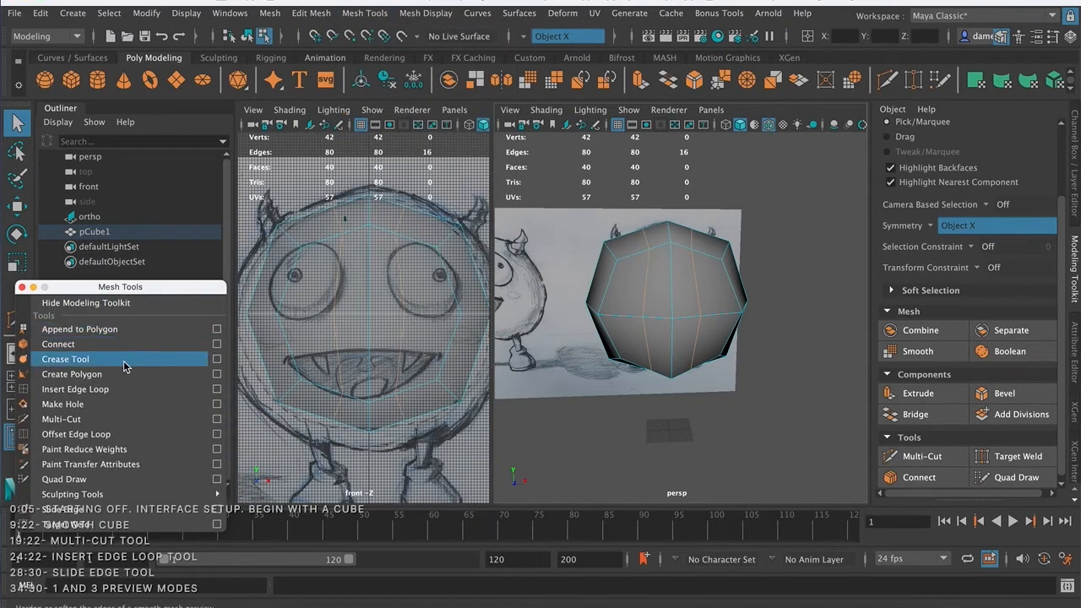
left_click(217, 391)
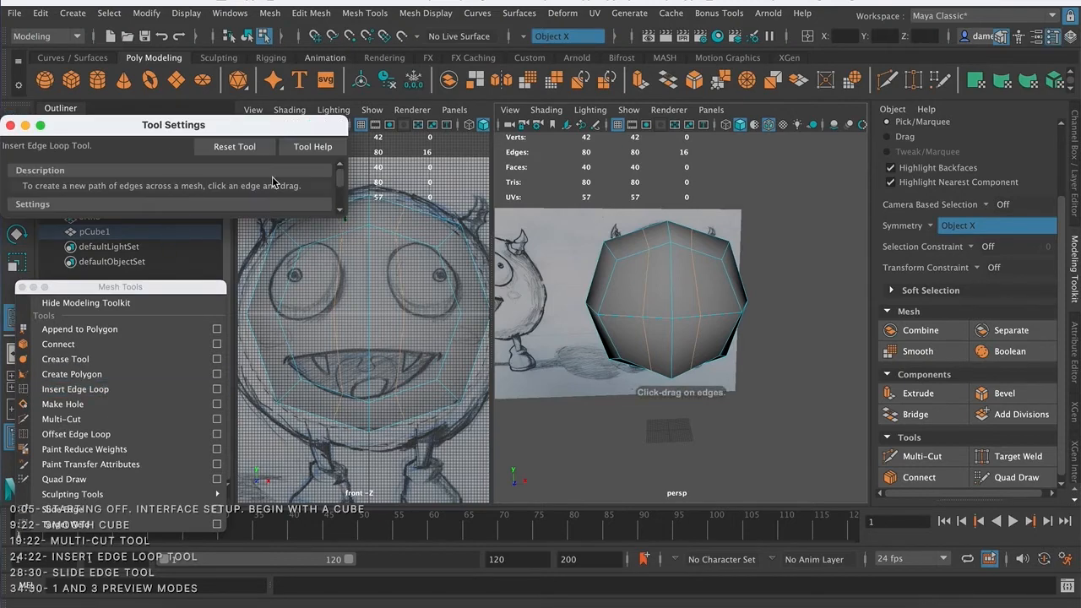
left_click_drag(344, 210, 469, 403)
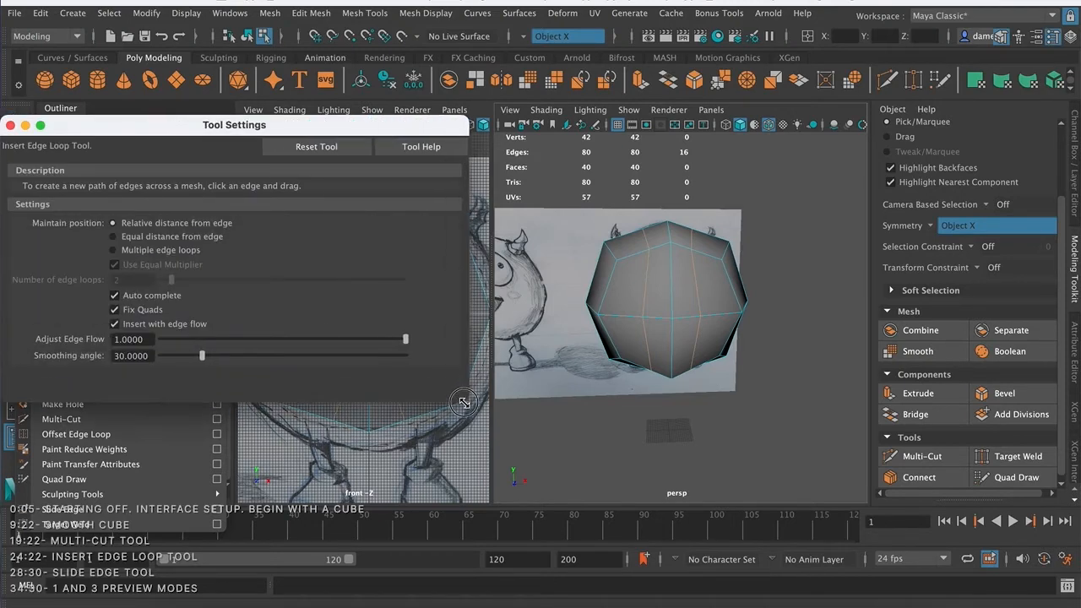
left_click(115, 324)
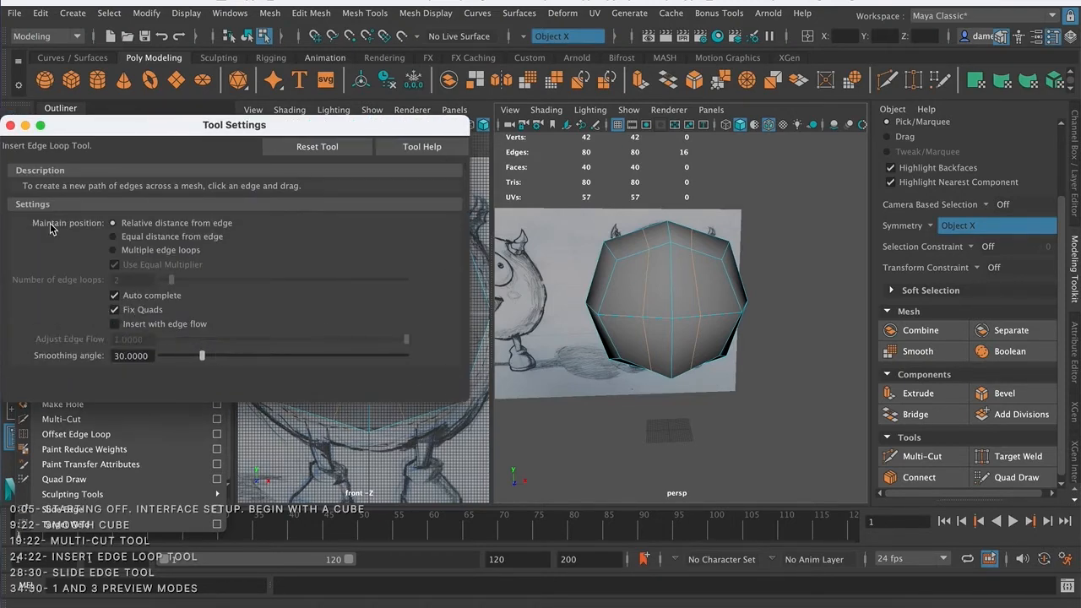
Try inserting mirrored vertical edge loops farther out from the centre line without edge flow, and undo them.
left_click(10, 125)
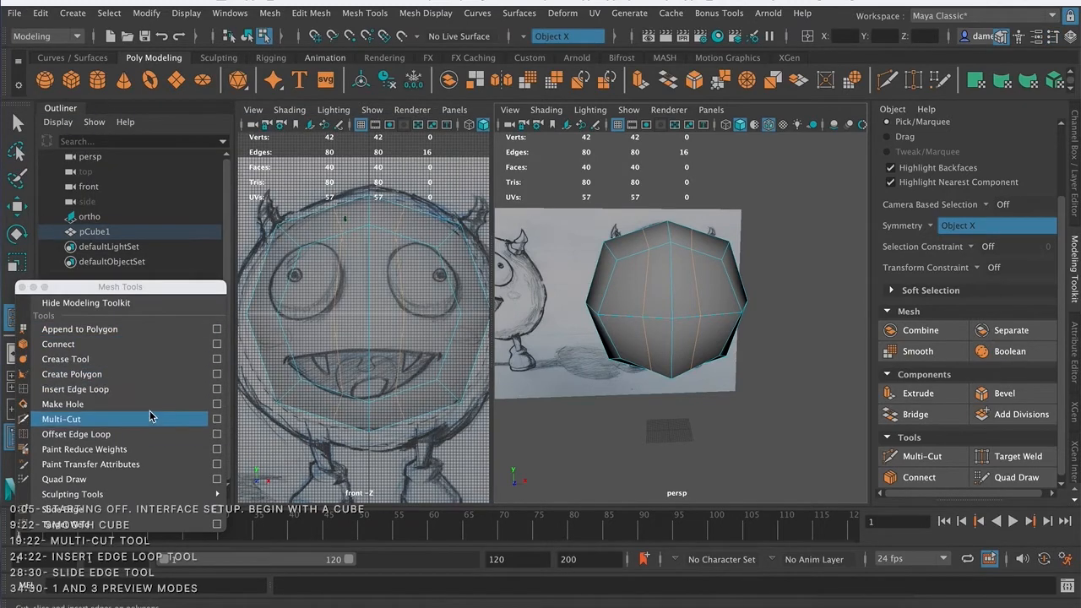
left_click(99, 388)
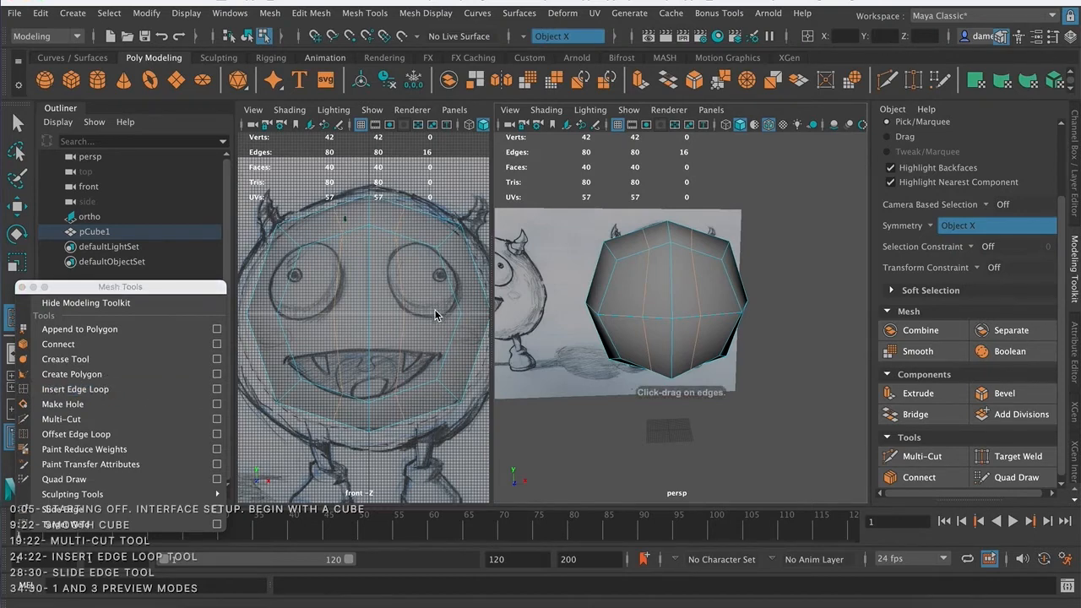
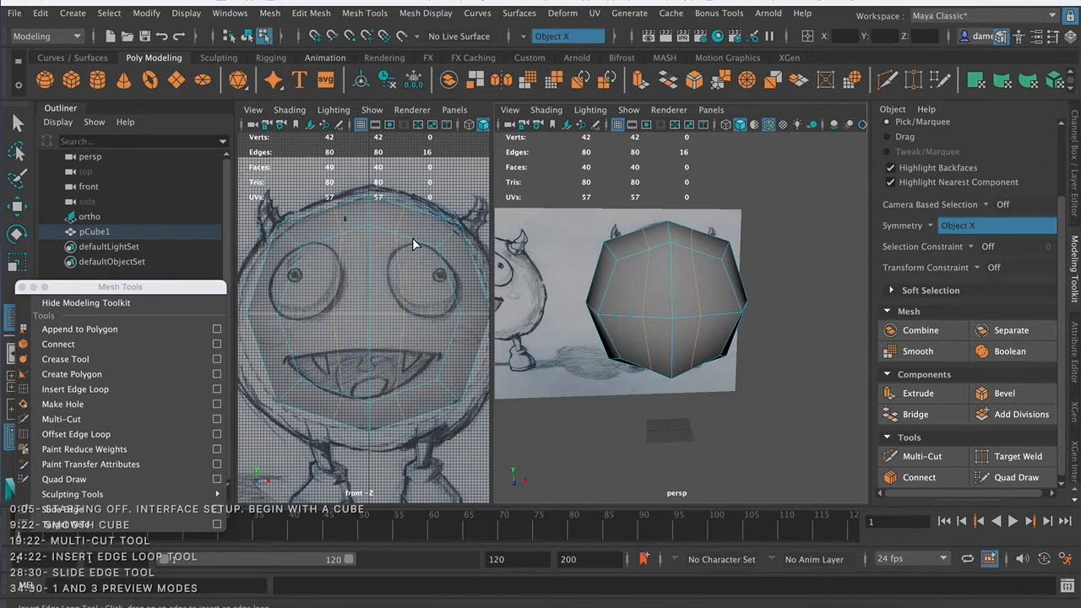
left_click(414, 241)
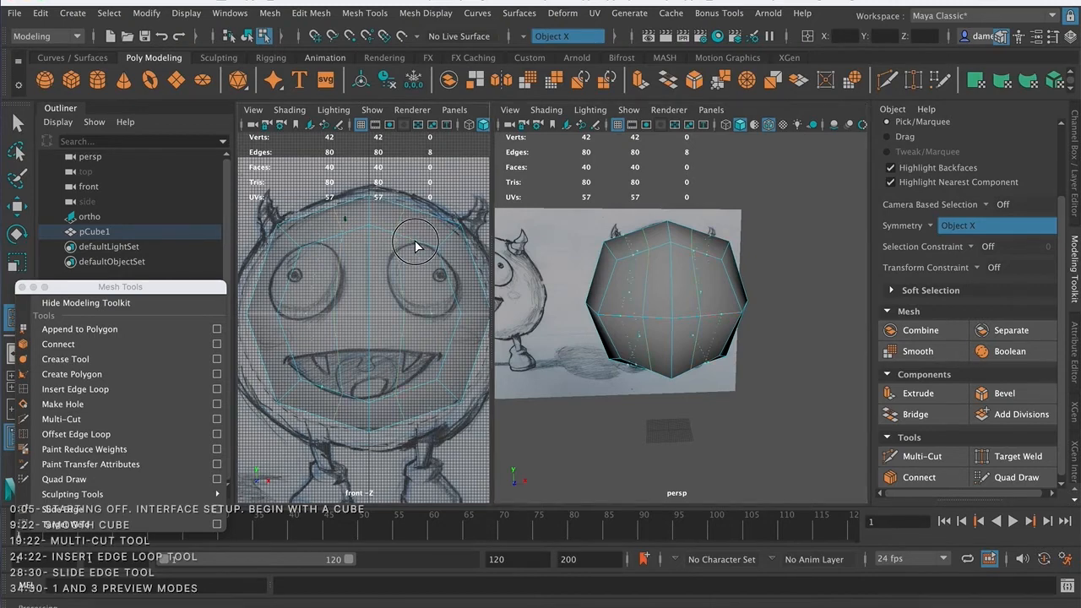
mouse_move(414, 241)
left_mouse_down()
mouse_move(429, 245)
mouse_move(398, 234)
mouse_move(422, 242)
mouse_move(411, 242)
mouse_move(415, 254)
left_mouse_up()
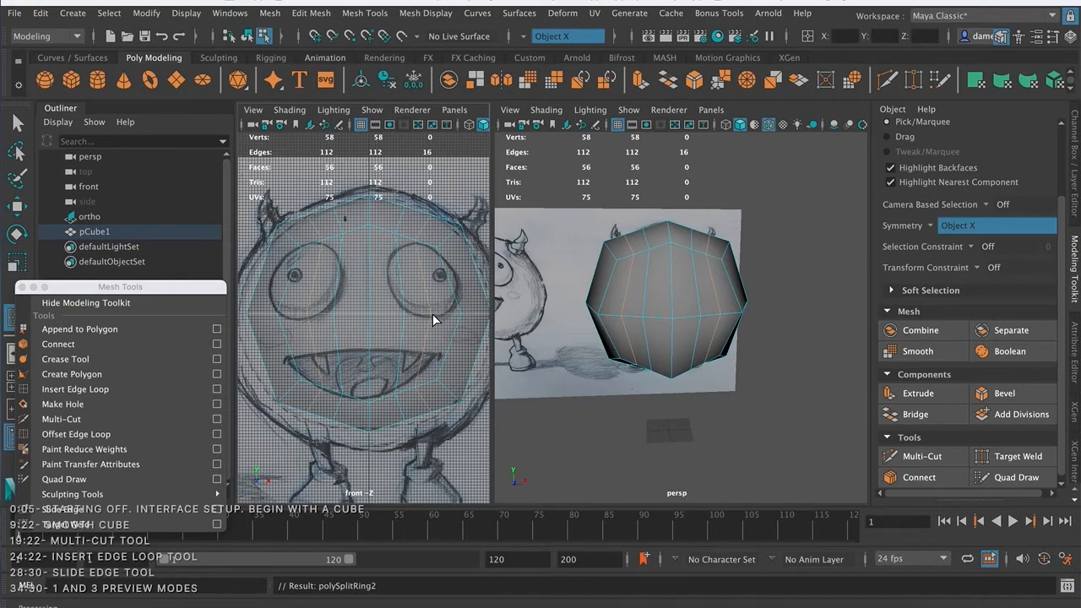
key("ctrl+z")
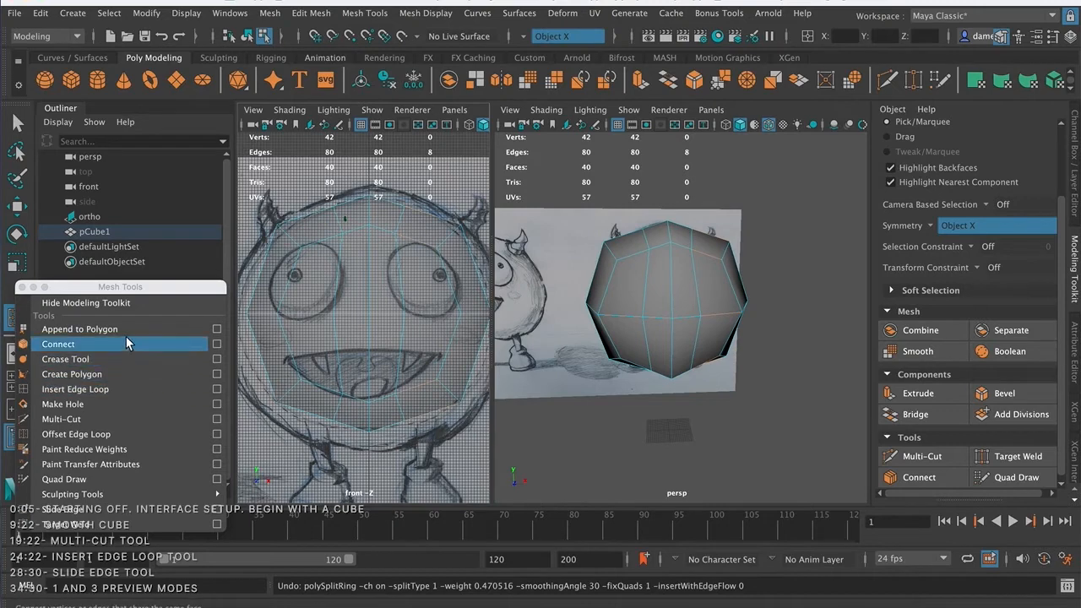
Turn on Insert with edge flow in the Insert Edge Loop settings and reactivate the tool.
left_click(217, 393)
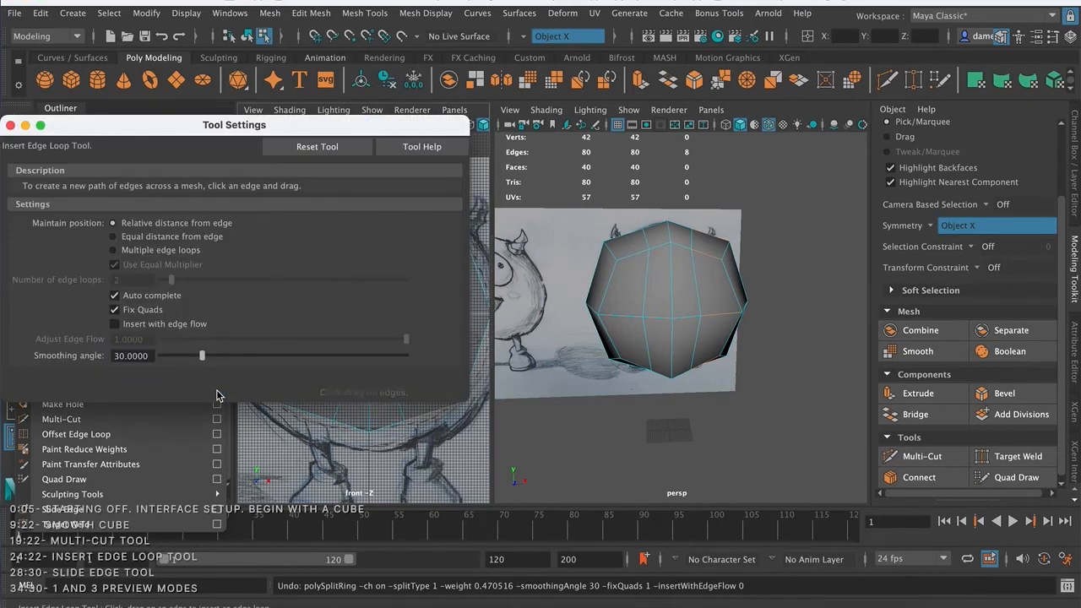
left_click_drag(113, 125, 240, 64)
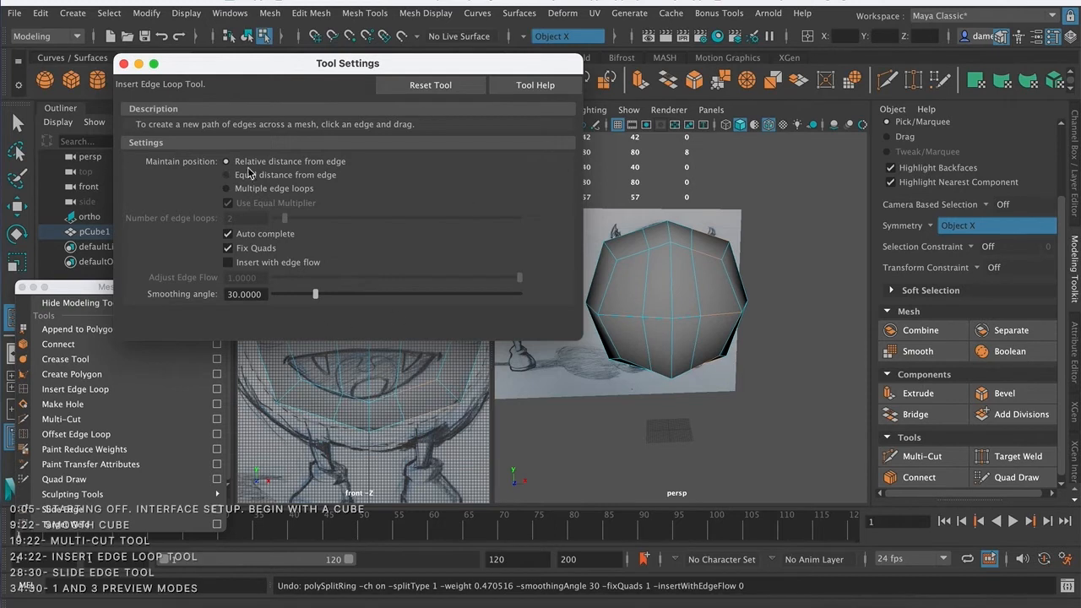
left_click(231, 264)
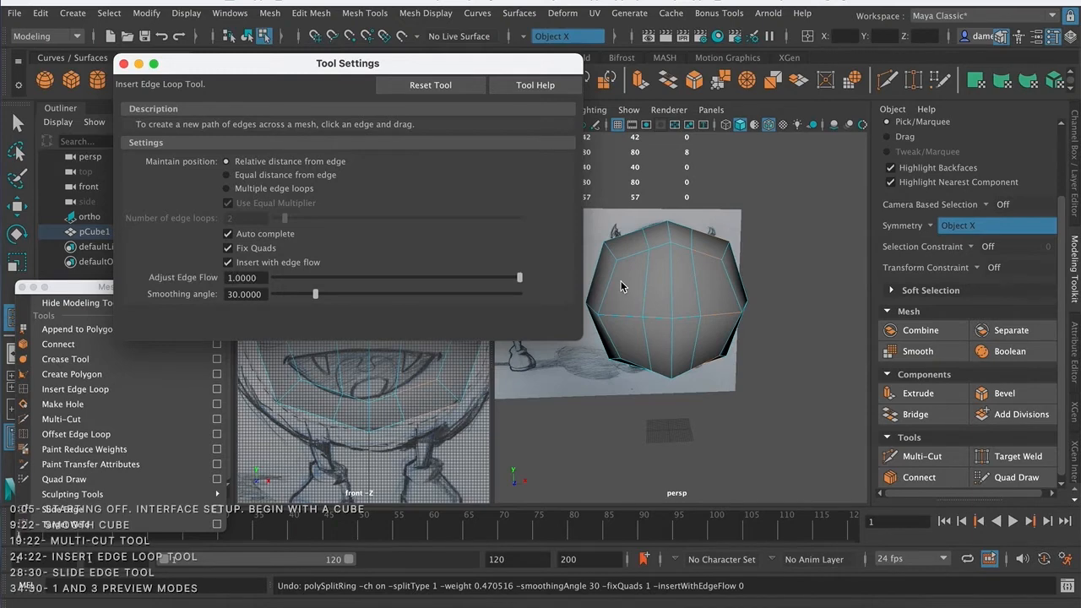
left_click(124, 64)
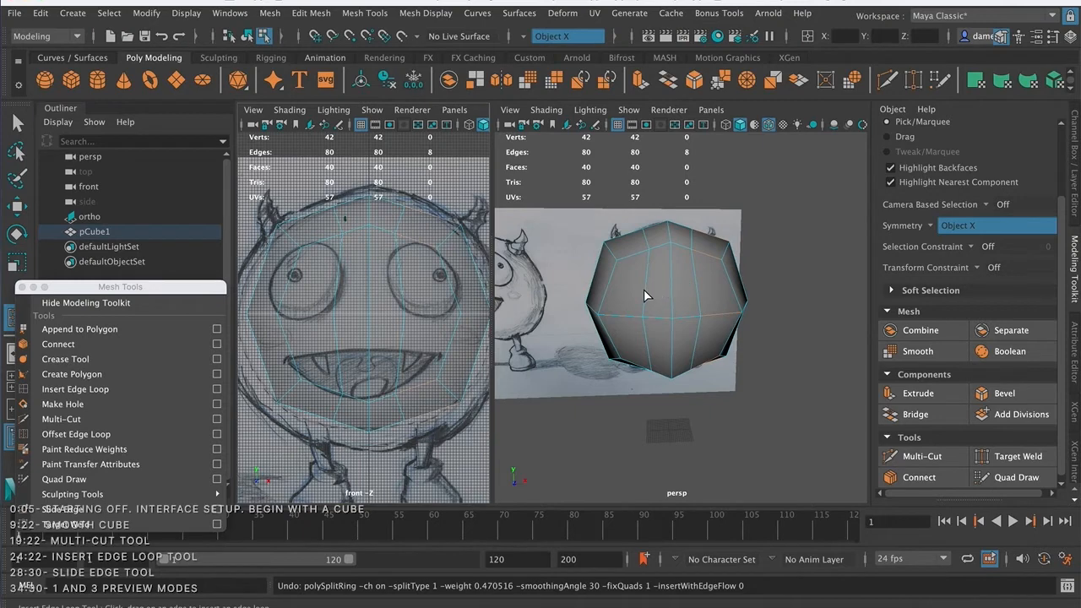
left_click(105, 389)
Select the mirrored vertical edge loops and examine how their upper parts follow the reference outline in the front view.
middle_click_drag(396, 313, 386, 340, "alt")
right_click_drag(386, 249, 477, 308, "alt")
middle_click_drag(417, 232, 366, 329, "alt")
right_click_drag(353, 301, 331, 301, "alt")
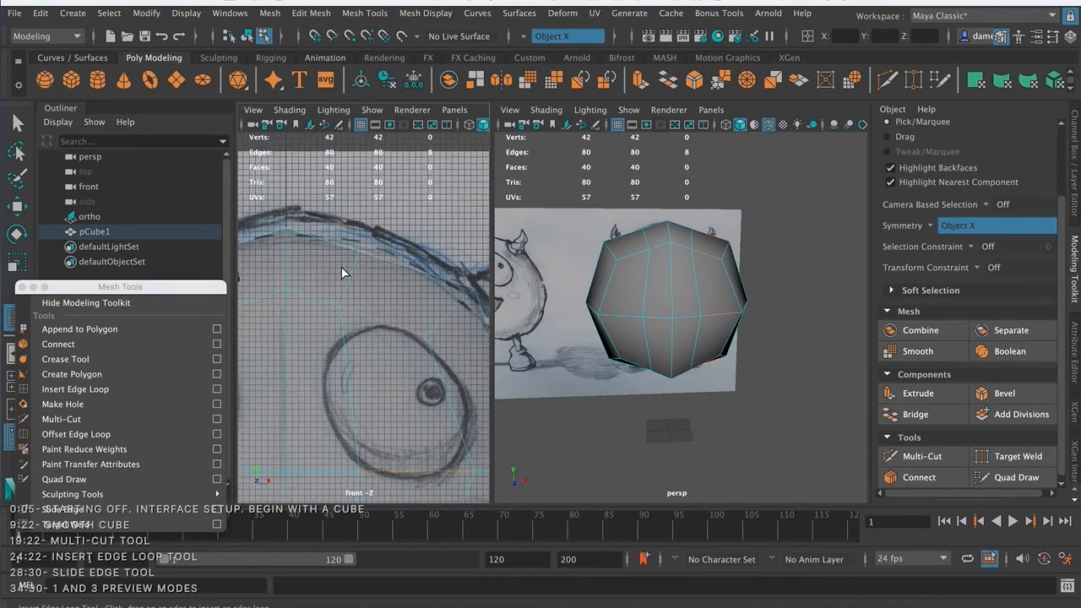
key("q")
right_click_drag(343, 237, 333, 220)
double_click(357, 348)
middle_click_drag(358, 351, 362, 353, "alt")
right_click_drag(361, 353, 270, 340, "alt")
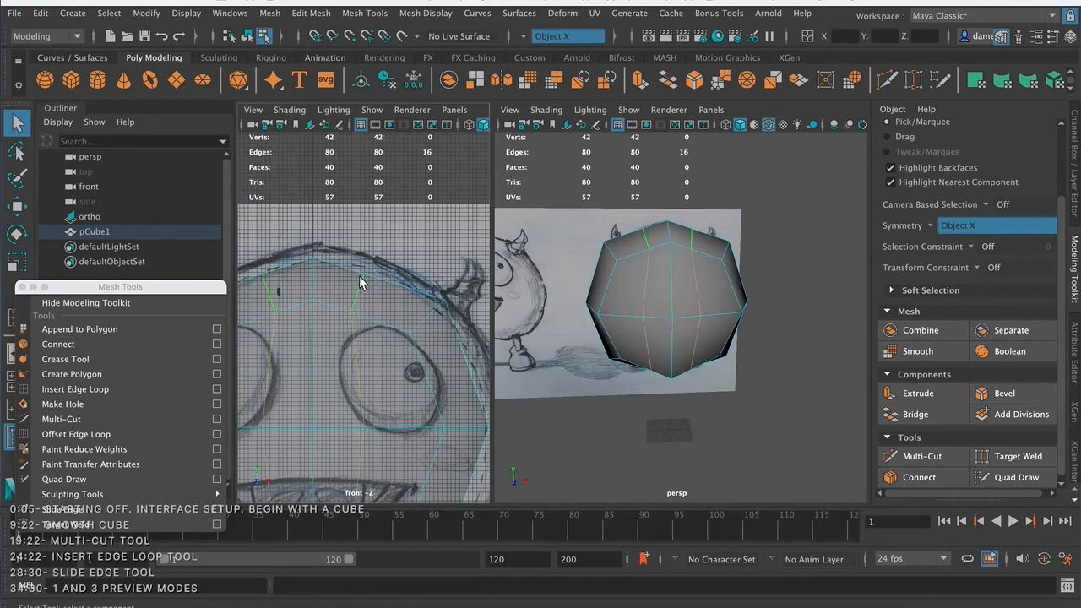
mouse_move(346, 295)
right_mouse_down("alt")
mouse_move(386, 307)
mouse_move(417, 299)
mouse_move(363, 295)
right_mouse_up("alt")
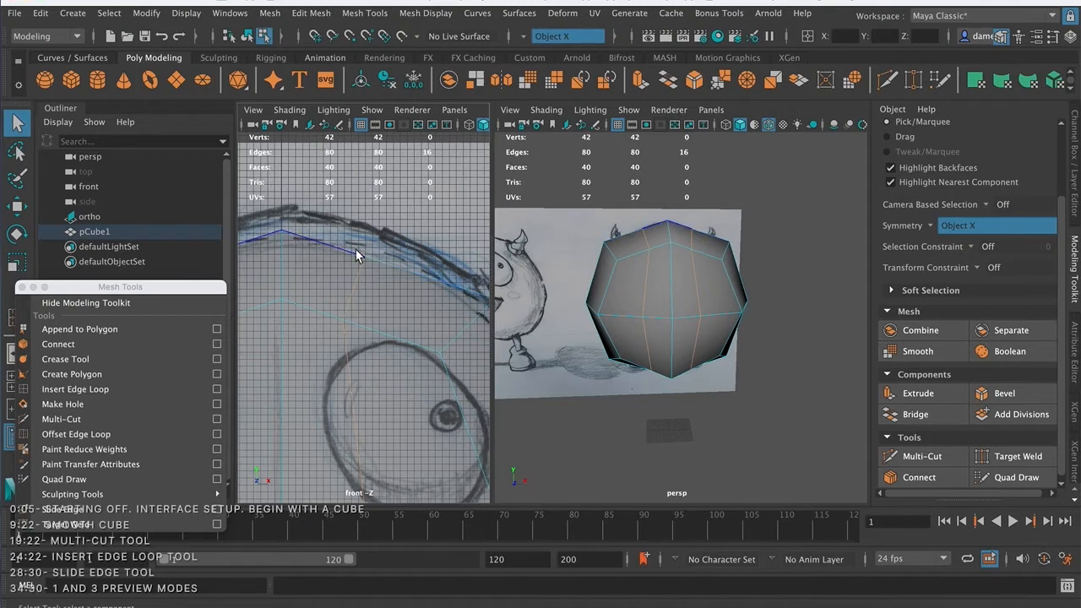
middle_click_drag(436, 321, 414, 306, "alt")
right_click_drag(415, 307, 363, 299, "alt")
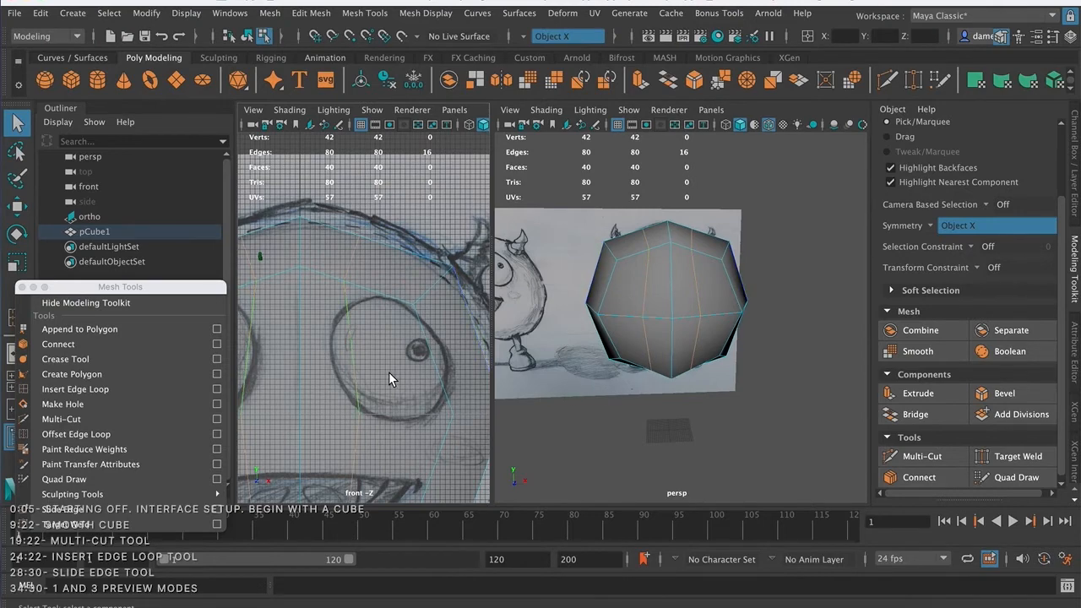
mouse_move(413, 350)
middle_mouse_down("alt")
mouse_move(414, 288)
mouse_move(412, 306)
middle_mouse_up("alt")
right_click_drag(412, 306, 350, 295, "alt")
middle_click_drag(394, 337, 403, 338, "alt")
right_click_drag(403, 339, 366, 340, "alt")
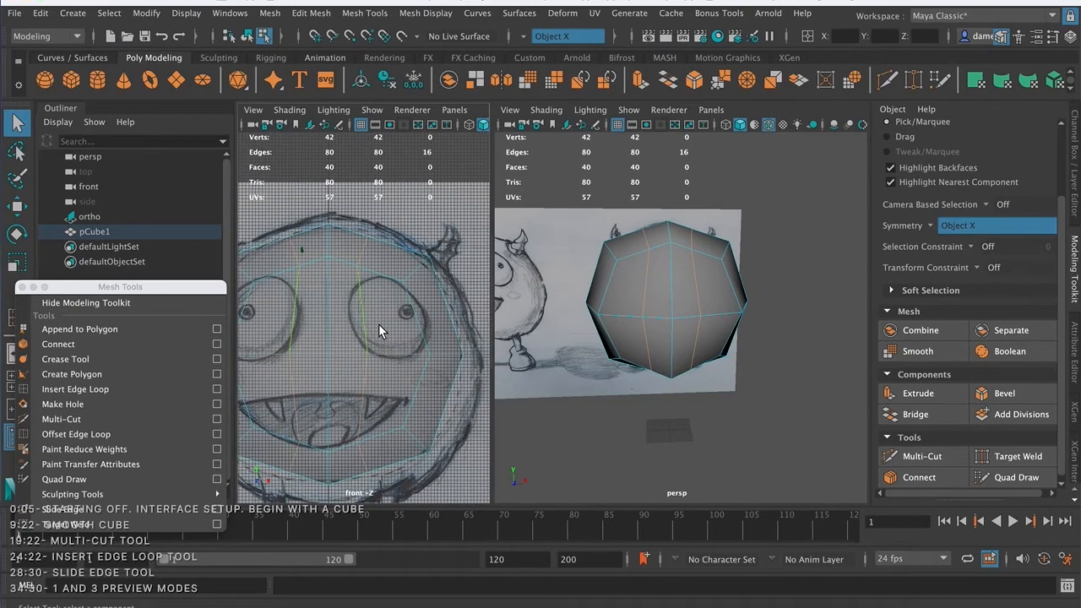
left_click(364, 271)
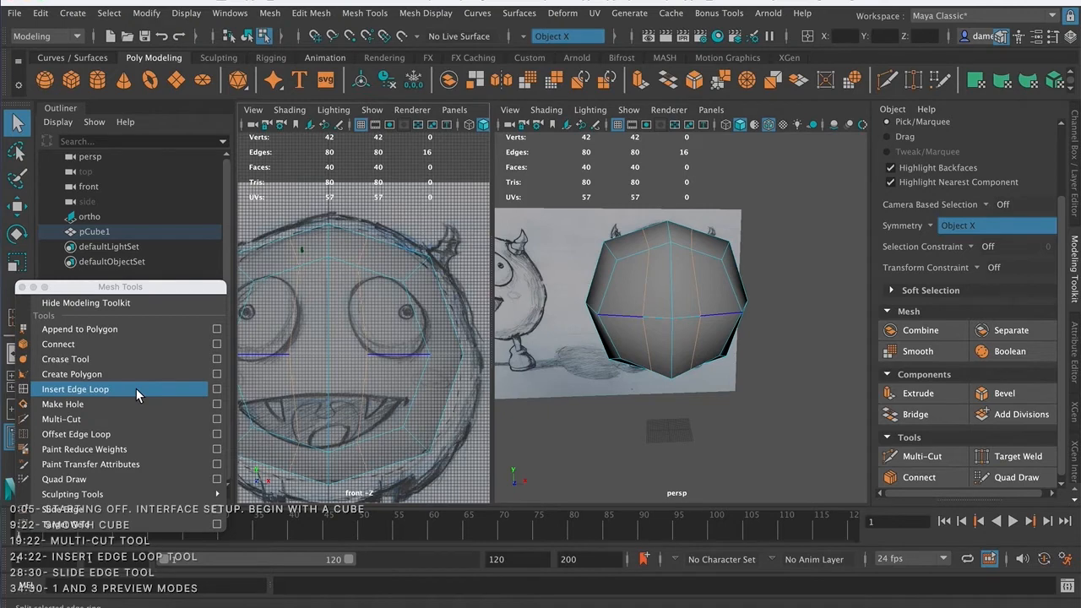
Insert a horizontal edge loop across the eyes with edge flow on, finishing in the Select tool.
left_click(217, 388)
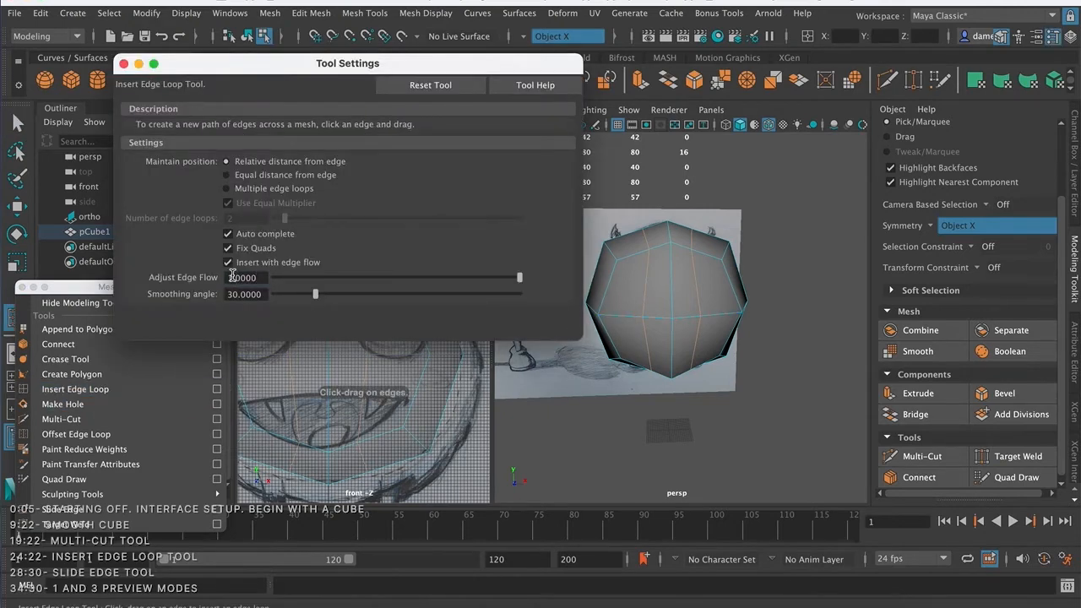
left_click(124, 63)
left_click(91, 390)
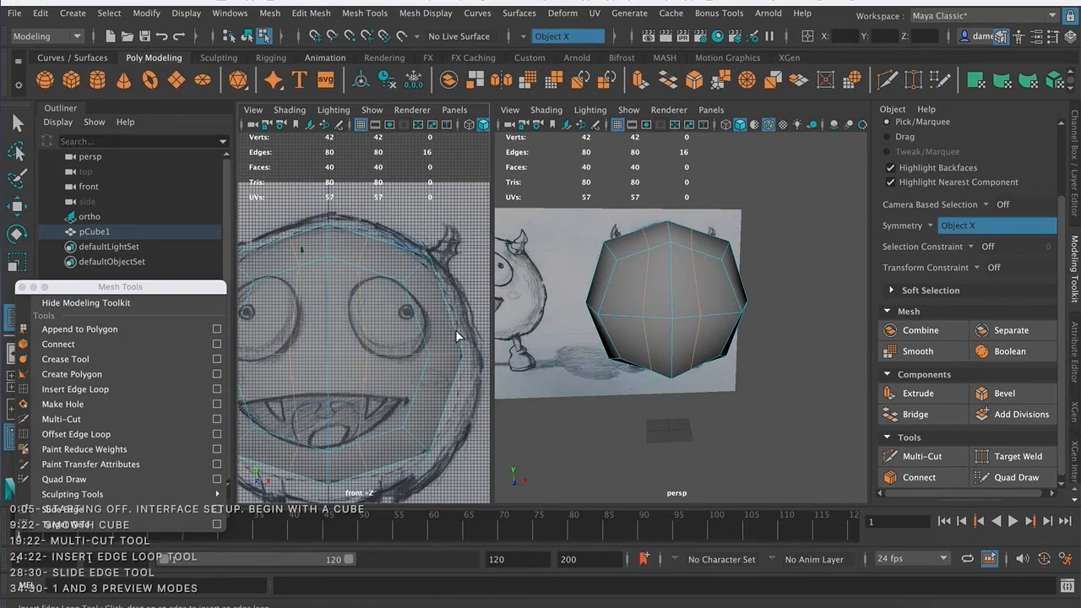
left_click(415, 314)
left_click(410, 319)
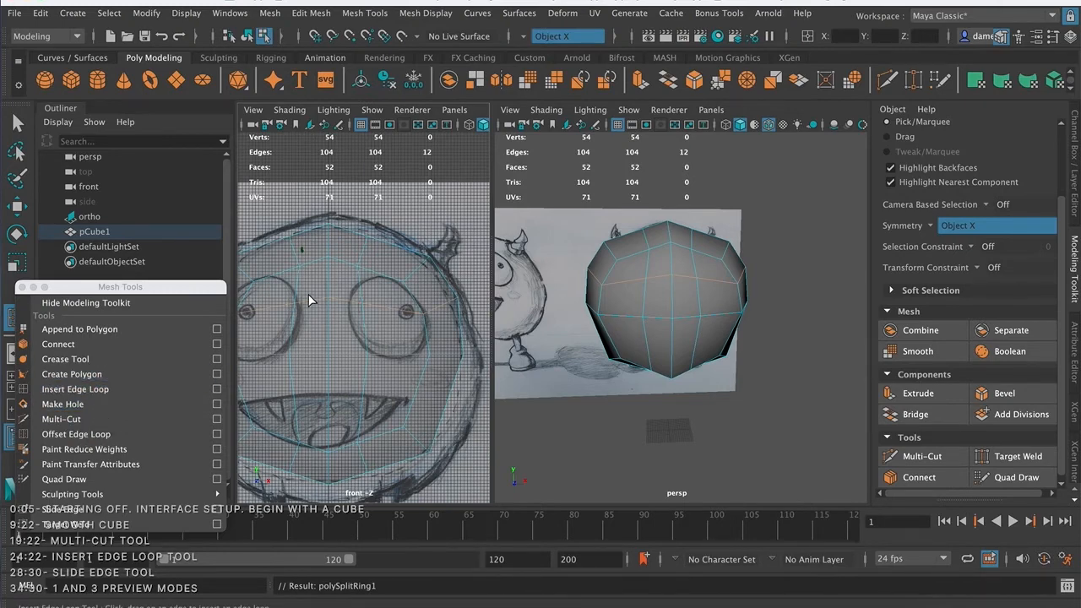
key("q")
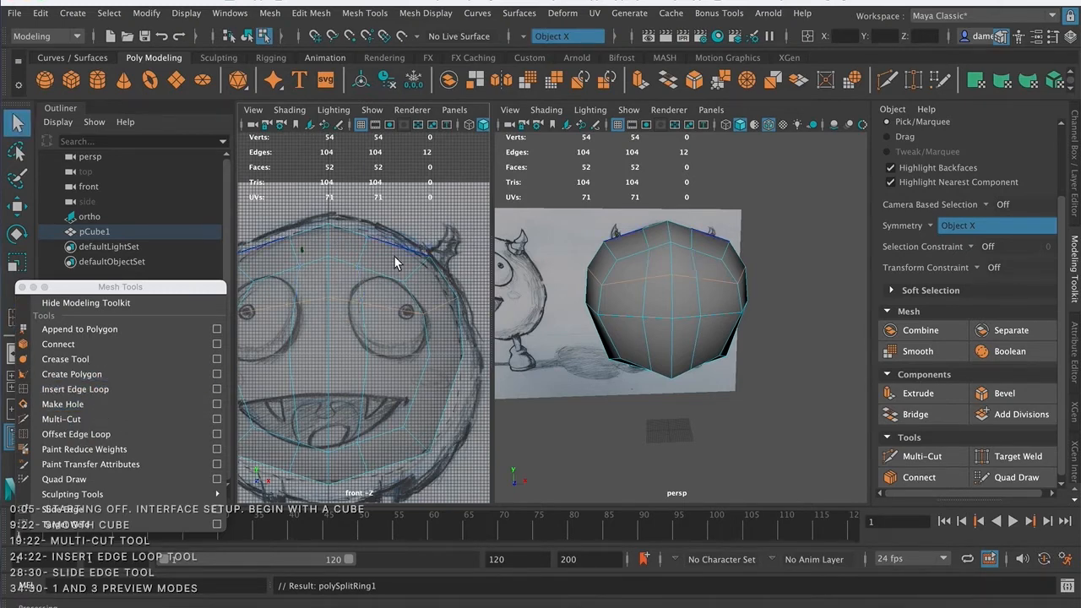
Select the mirrored upper vertices beside the centre line and move them up towards the reference outline.
left_click(362, 256)
double_click(347, 231)
left_click(407, 268)
left_click(363, 267)
right_click(363, 269)
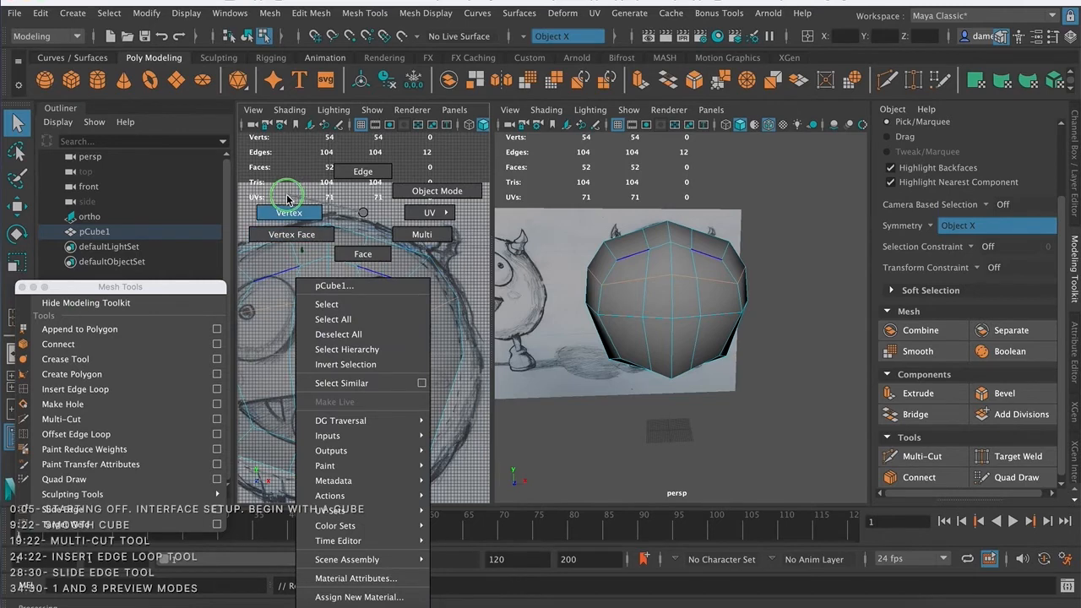
left_click(289, 213)
left_click(357, 268)
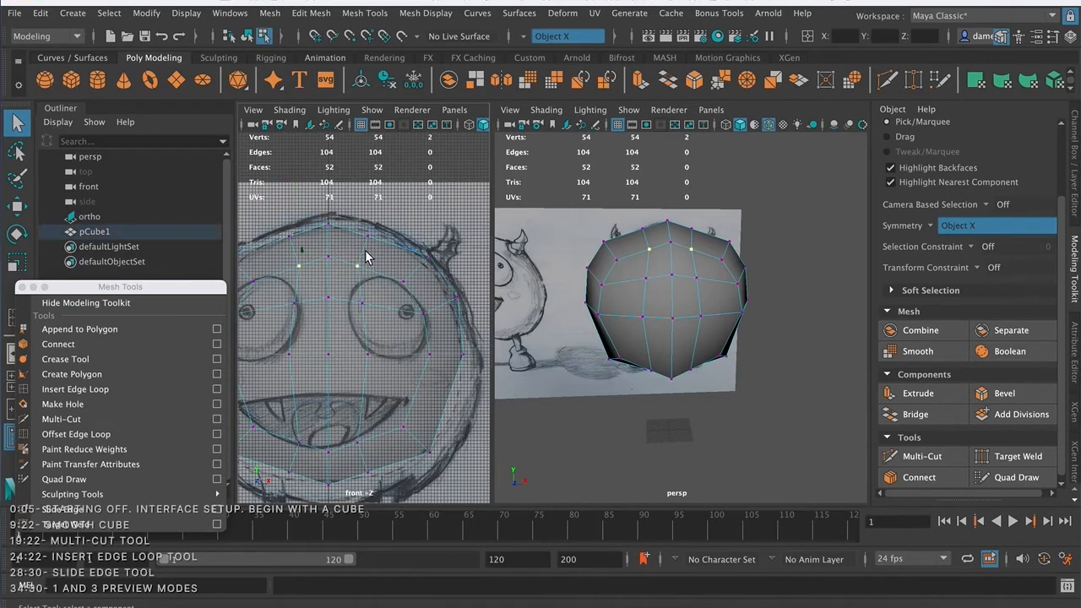
left_click(369, 236, "shift")
key("w")
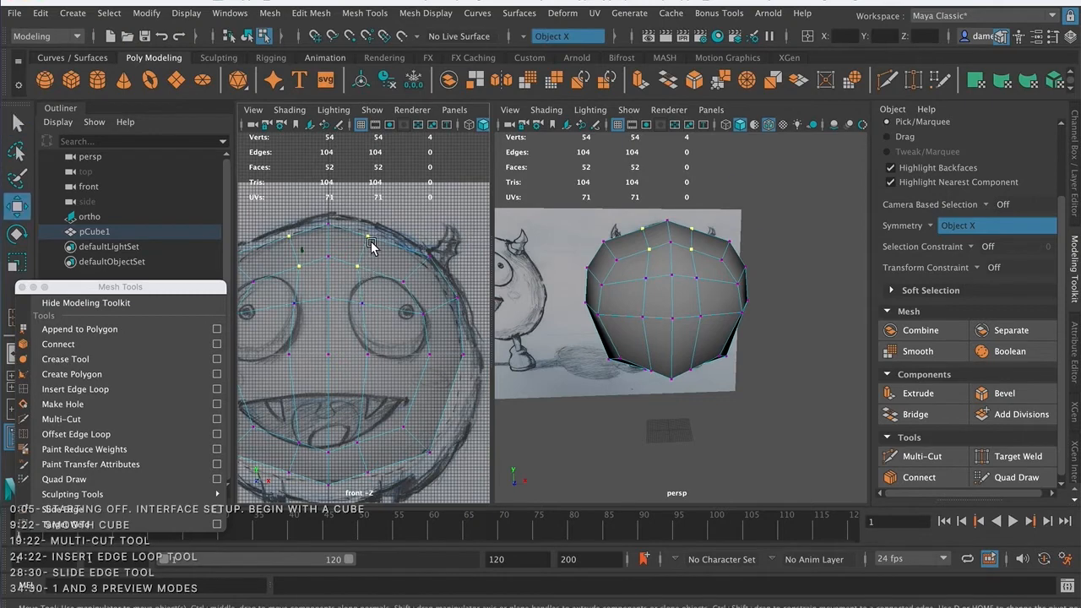
left_click_drag(361, 184, 362, 171)
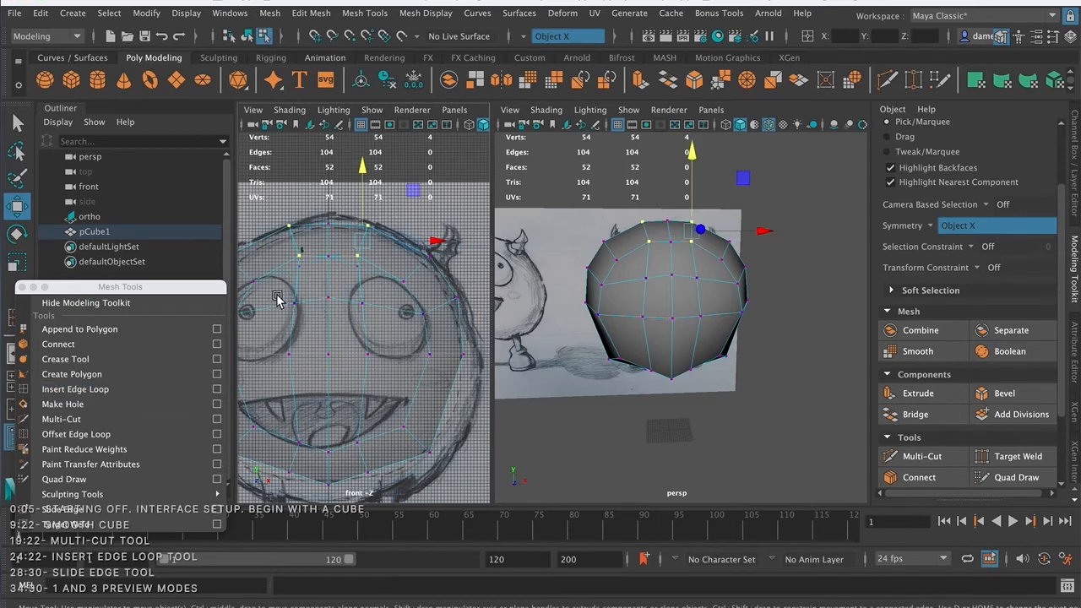
Undo the vertex move, the horizontal edge loop and the related selections.
middle_click_drag(378, 323, 389, 326, "alt")
right_click_drag(391, 326, 338, 320, "alt")
key("super+z")
key("super+z")
key("super+z")
key("super+z")
key("super+z")
key("super+z")
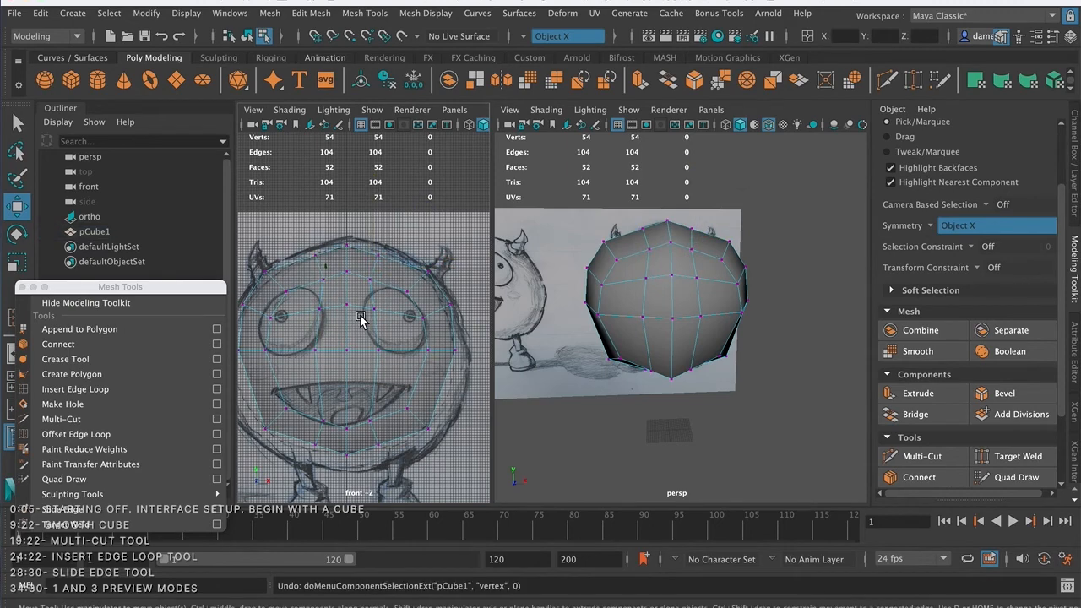
key("super+z")
key("super+z")
key("super+z")
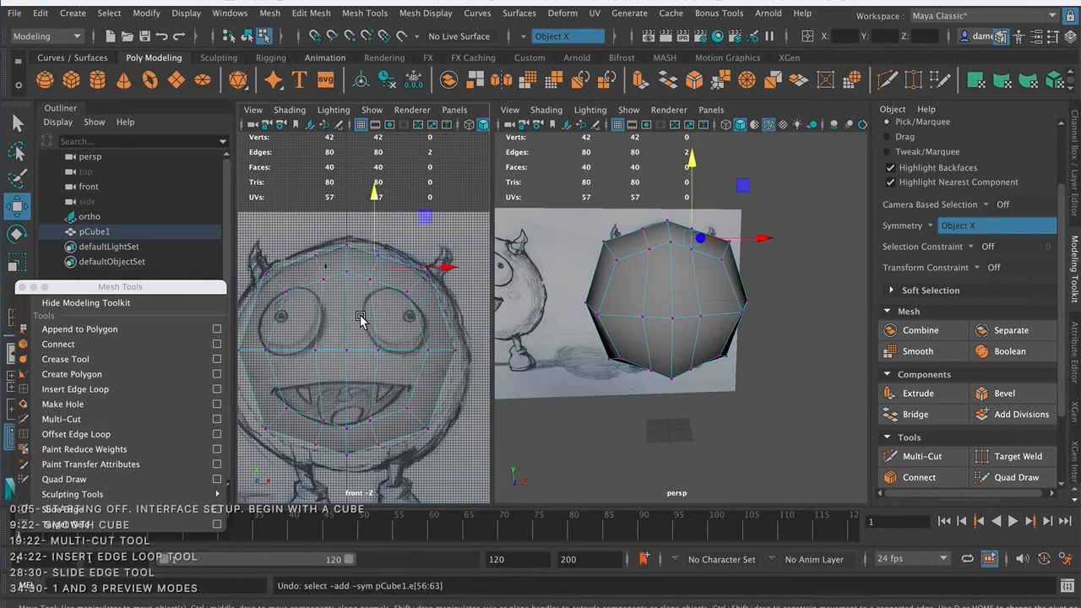
key("super+z")
key("super+z")
key("super+z")
key("super+z")
key("super+z")
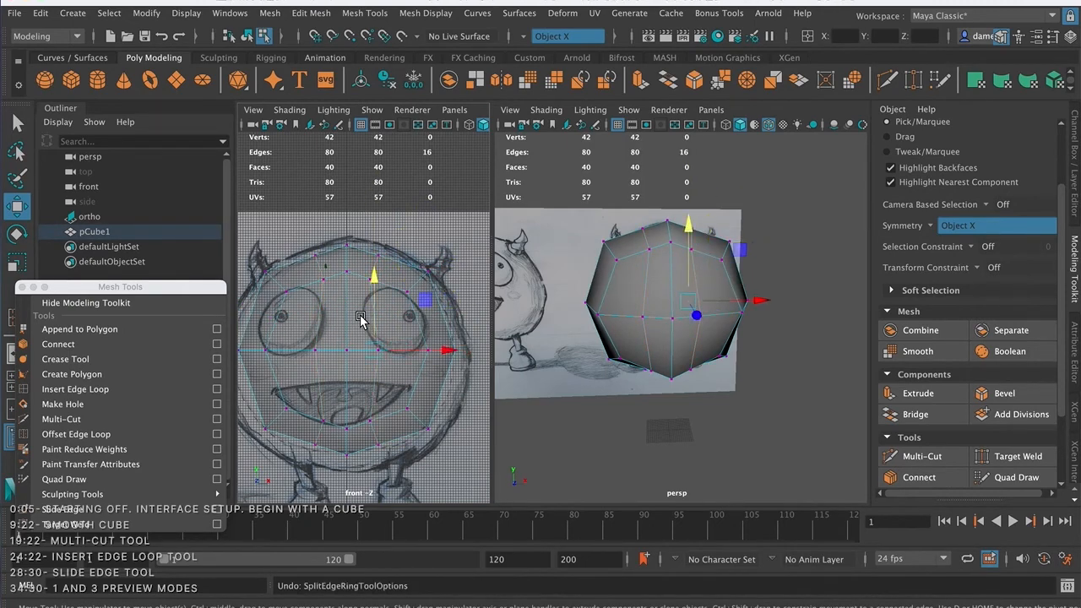
key("super+z")
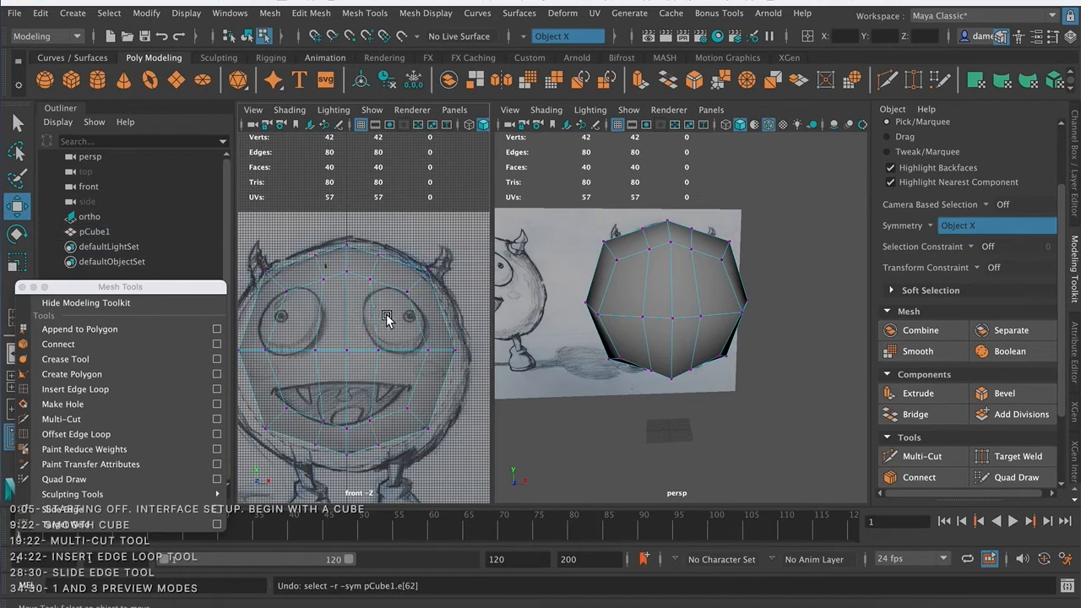
Undo further until the mirrored vertical edge loops beside the centre line are removed from the body.
key("q")
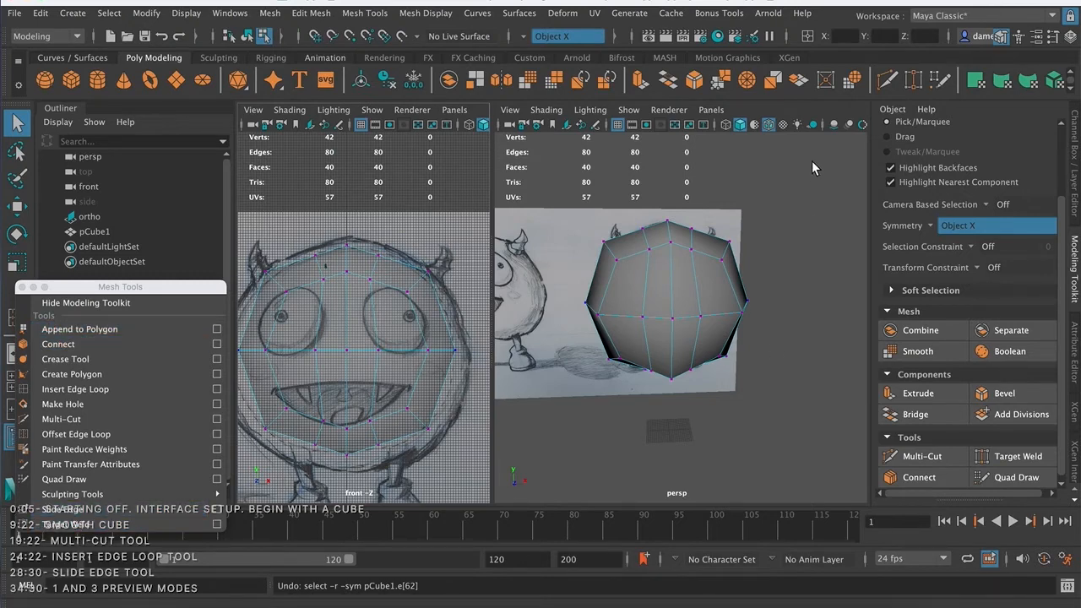
right_click(369, 294)
right_click_drag(369, 294, 367, 169)
left_click(377, 300)
key("ctrl+z")
key("ctrl+z")
key("ctrl+z")
key("ctrl+z")
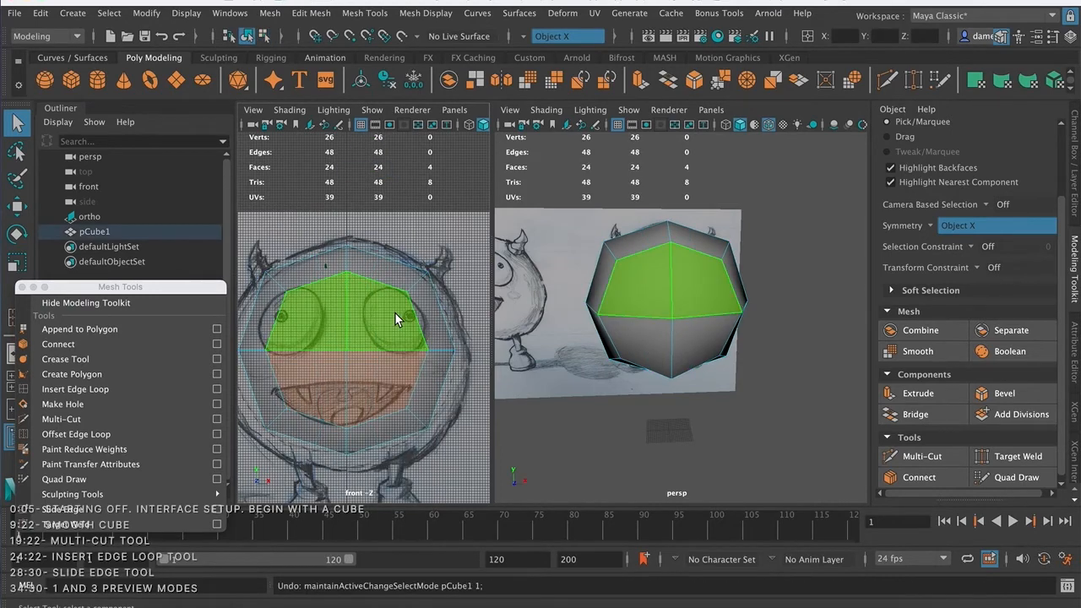
Insert mirrored vertical edge loops beside the centre line with Insert Edge Loop's edge flow, finishing in the Select tool.
right_click_drag(385, 294, 439, 192)
left_click(75, 389)
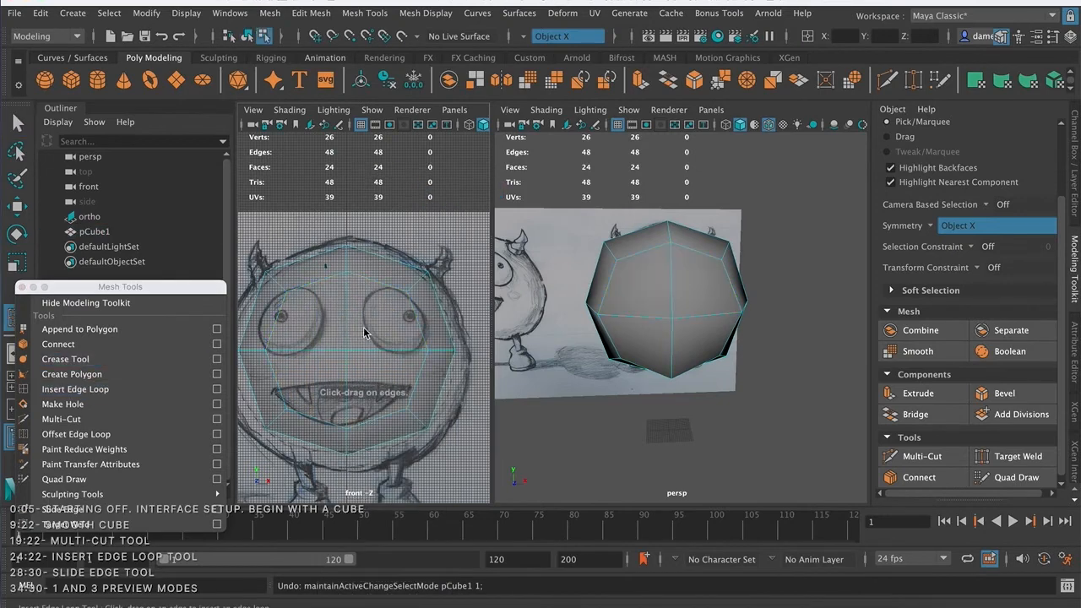
left_click(376, 283)
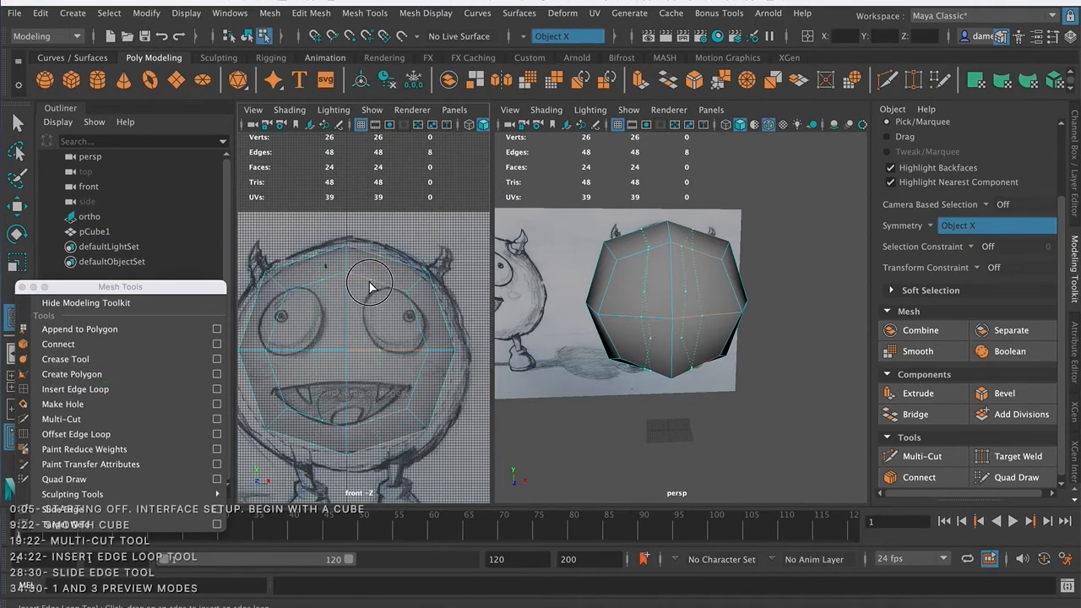
left_click(374, 288)
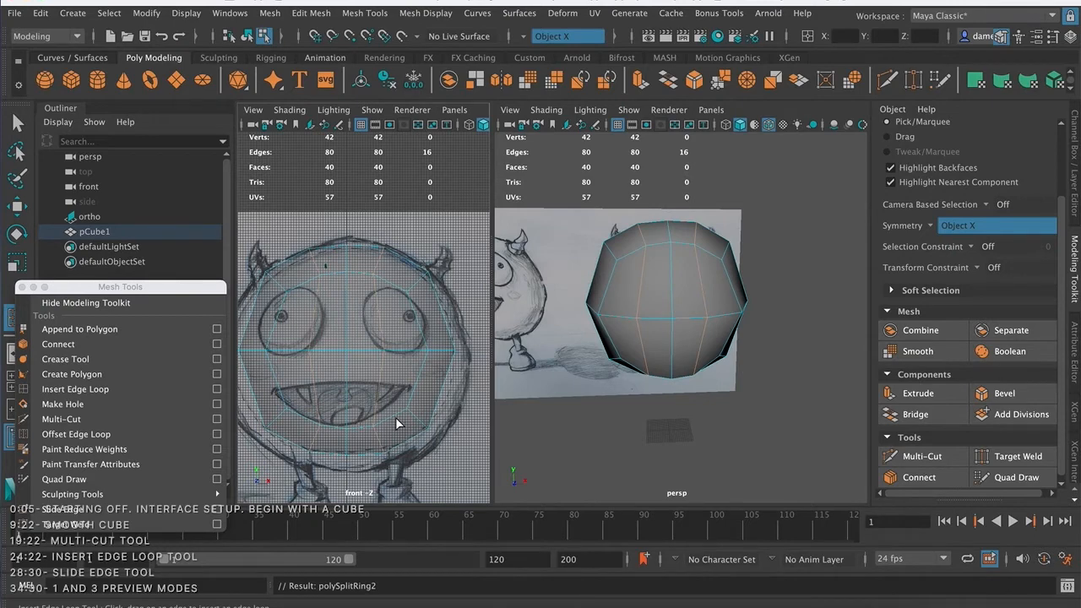
key("q")
Check the mirrored faces over the eyes by selecting them in face mode, and clear the selection.
right_click_drag(393, 325, 391, 257)
left_click(411, 338)
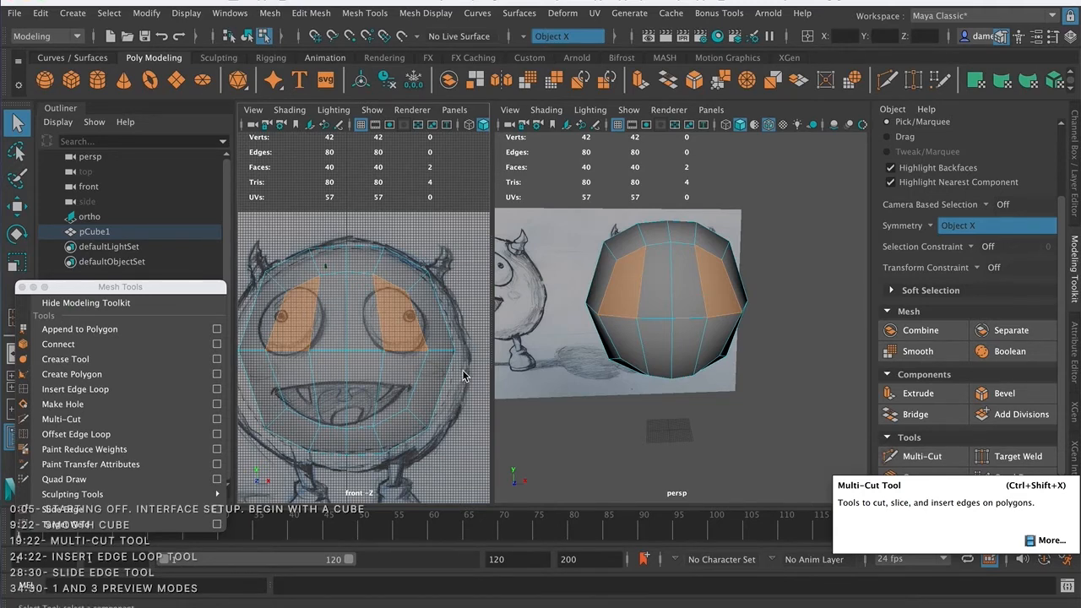
left_click(558, 425)
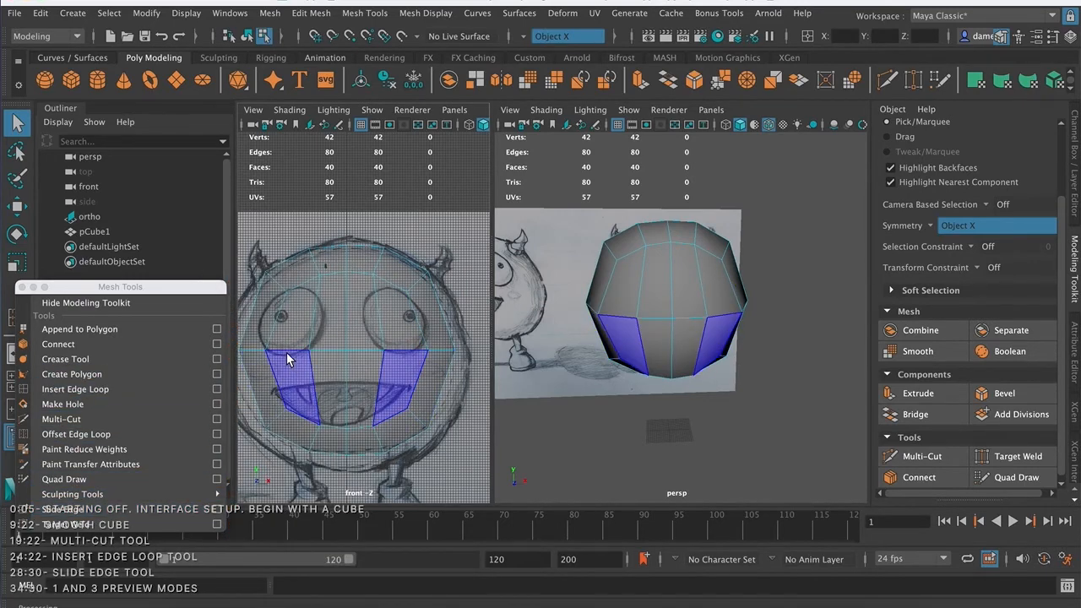
Select the mirrored vertical edge loops beside the centre line and try moving them outward along X with the Move tool.
right_click_drag(374, 222, 379, 172)
double_click(412, 380)
middle_click_drag(411, 380, 387, 367)
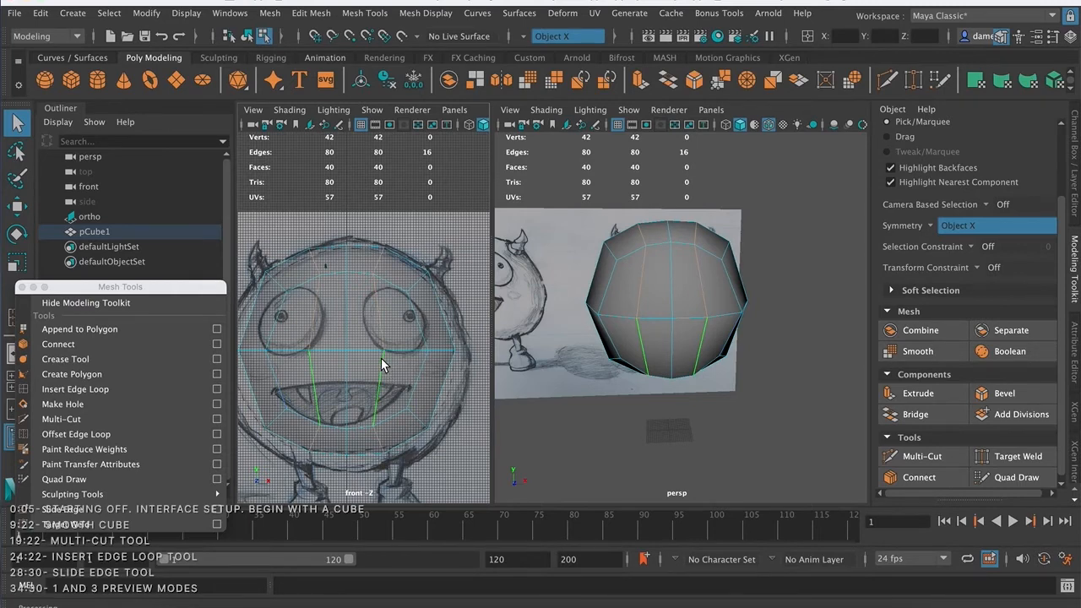
key("w")
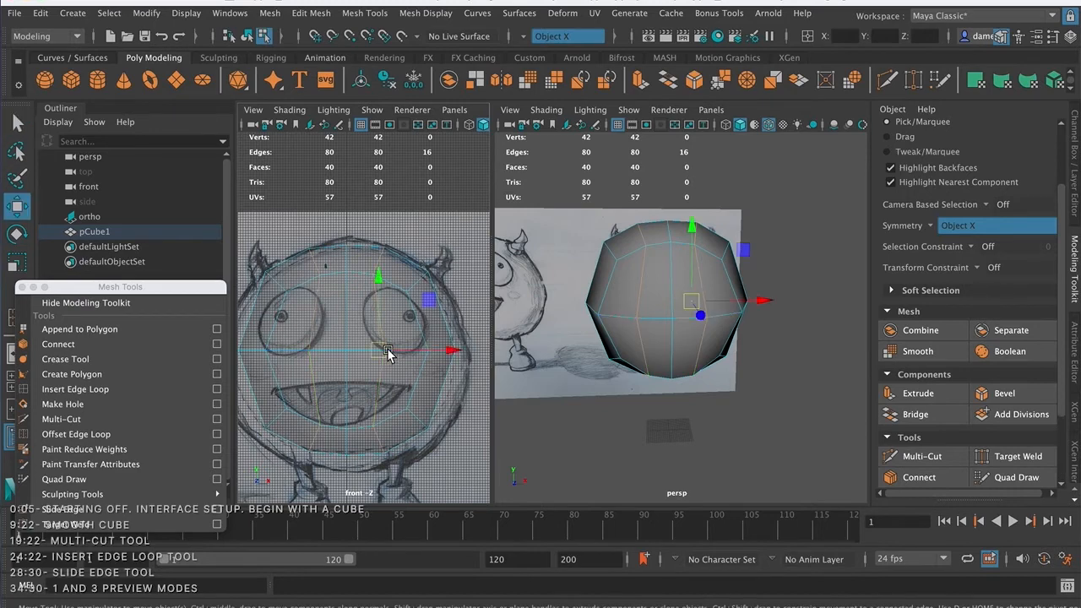
left_click_drag(388, 349, 478, 361)
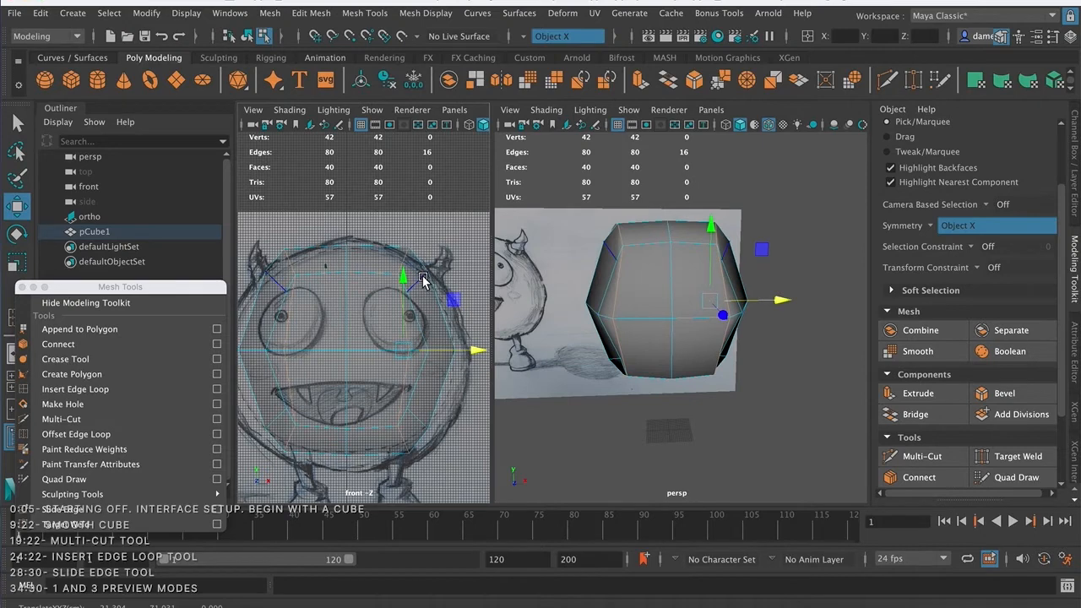
left_click(361, 256)
left_click_drag(676, 320, 644, 331, "alt")
left_click_drag(640, 267, 693, 317, "alt")
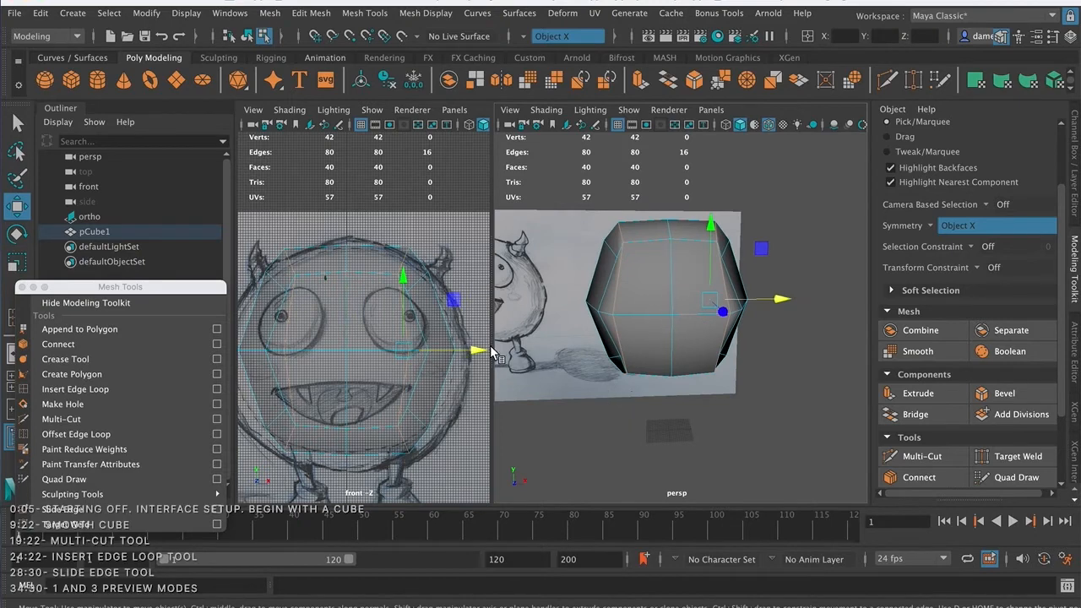
Move the mirrored edge loops back inward along X and compare both placements with undo and redo.
left_click_drag(475, 352, 451, 353)
key("ctrl+z")
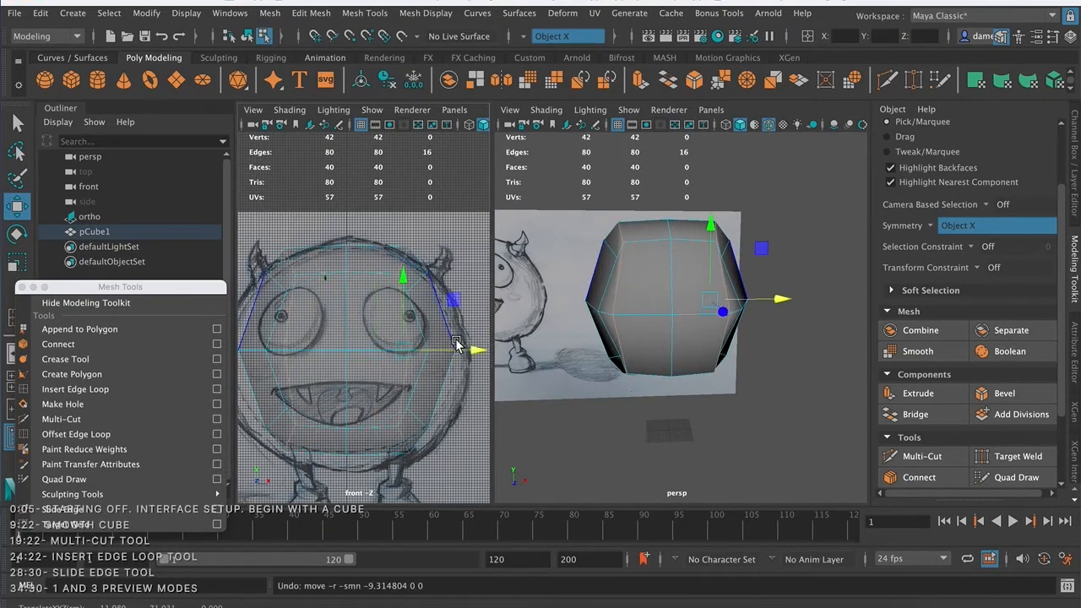
key("shift+z")
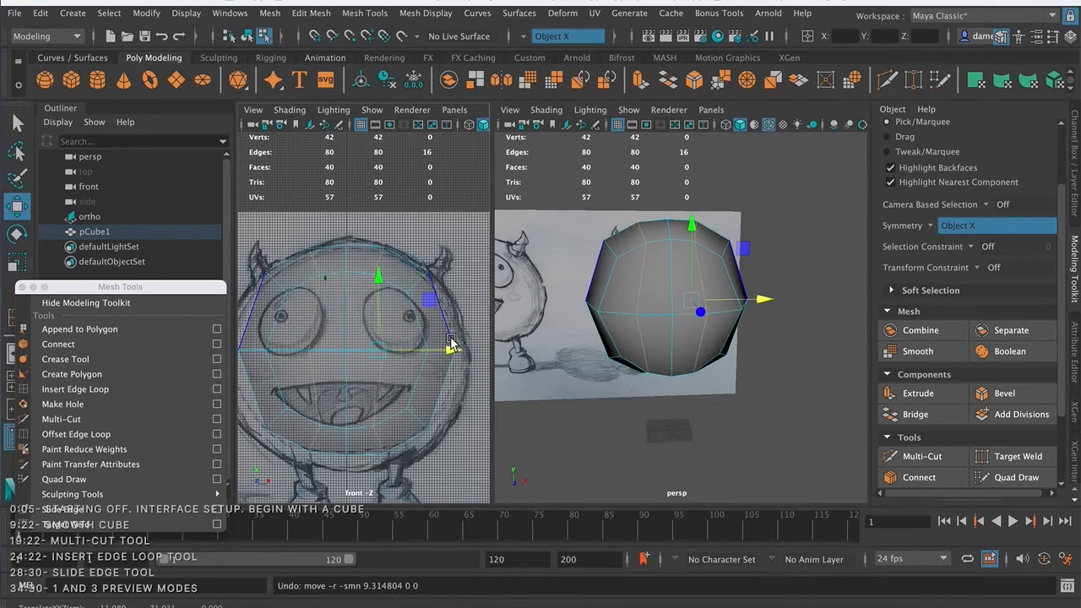
key("ctrl+z")
key("shift+z")
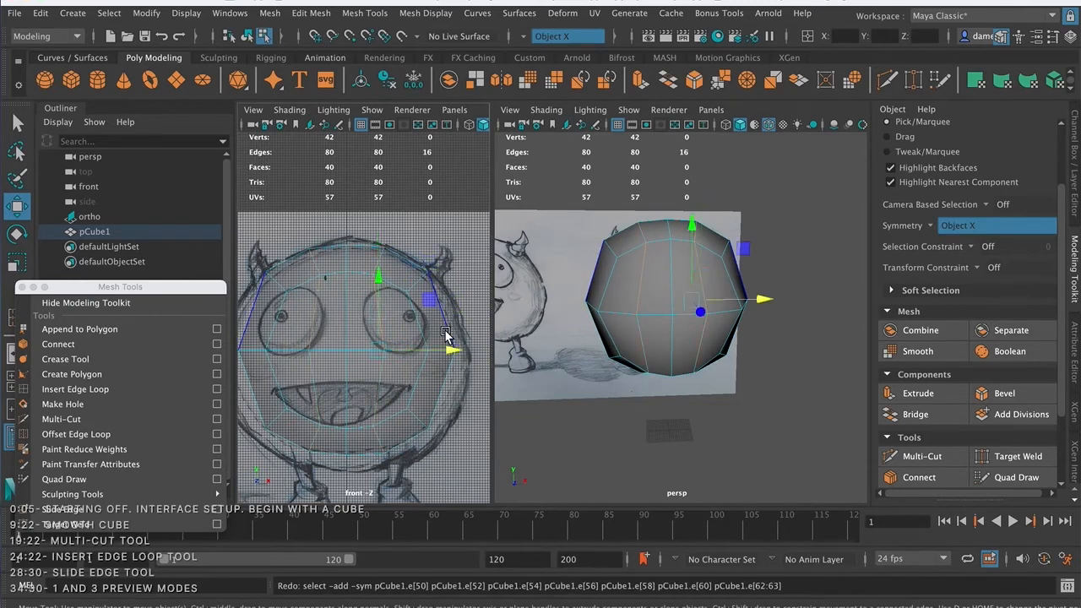
Try sliding the mirrored vertical edge loops towards the centre line with the Slide Edge tool.
key("q")
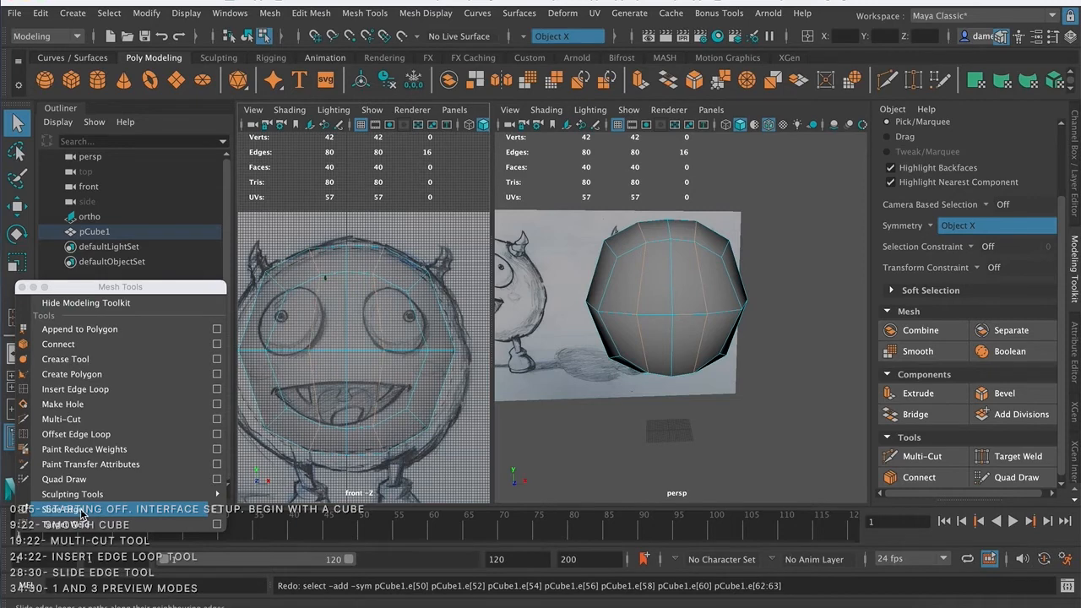
left_click(82, 512)
left_click(55, 510)
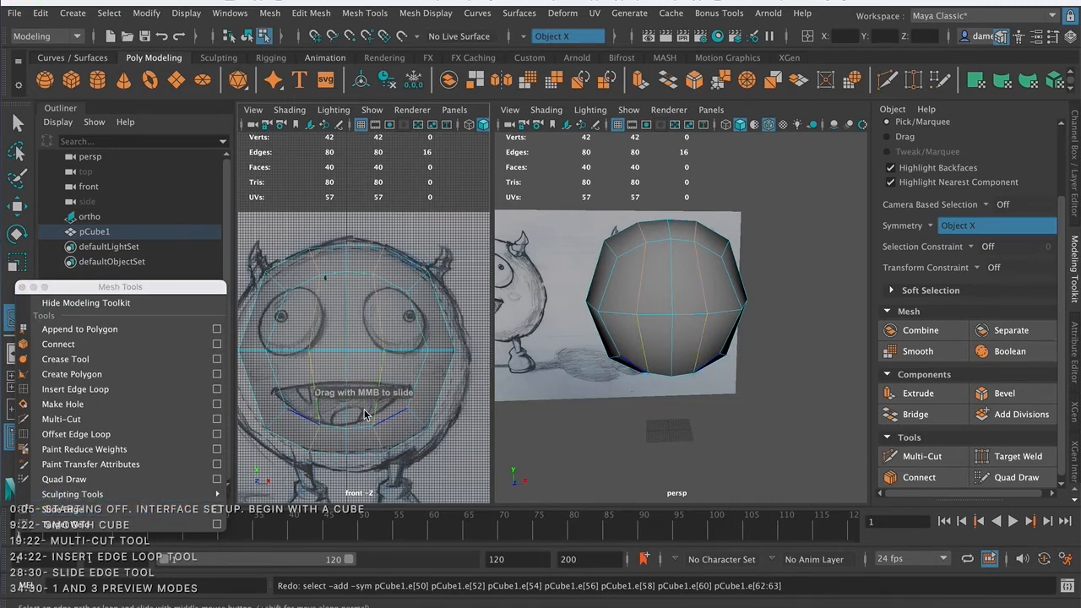
left_click(393, 393)
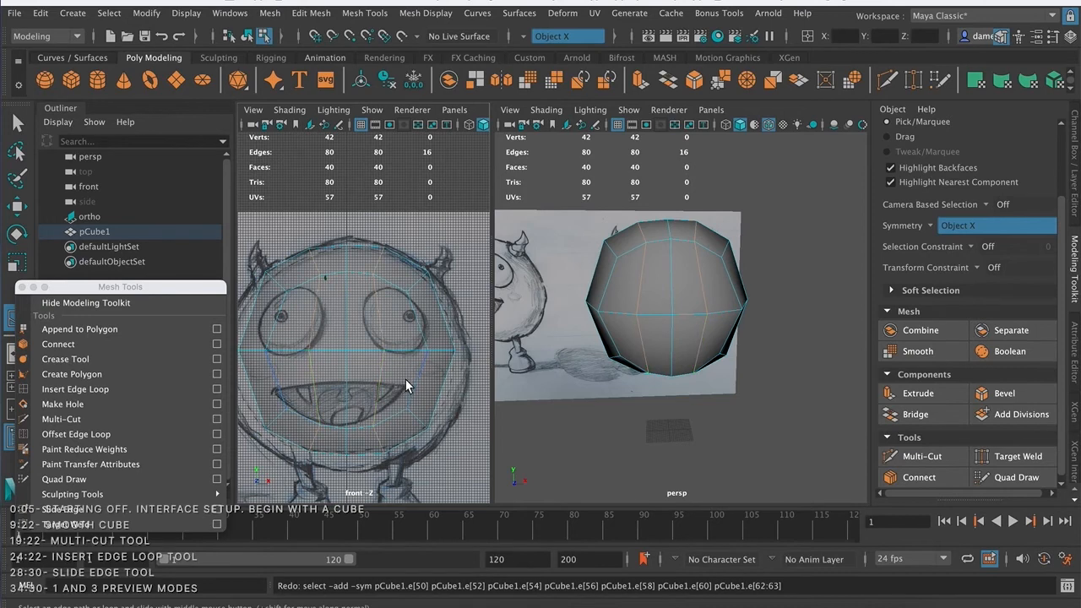
left_click(381, 312)
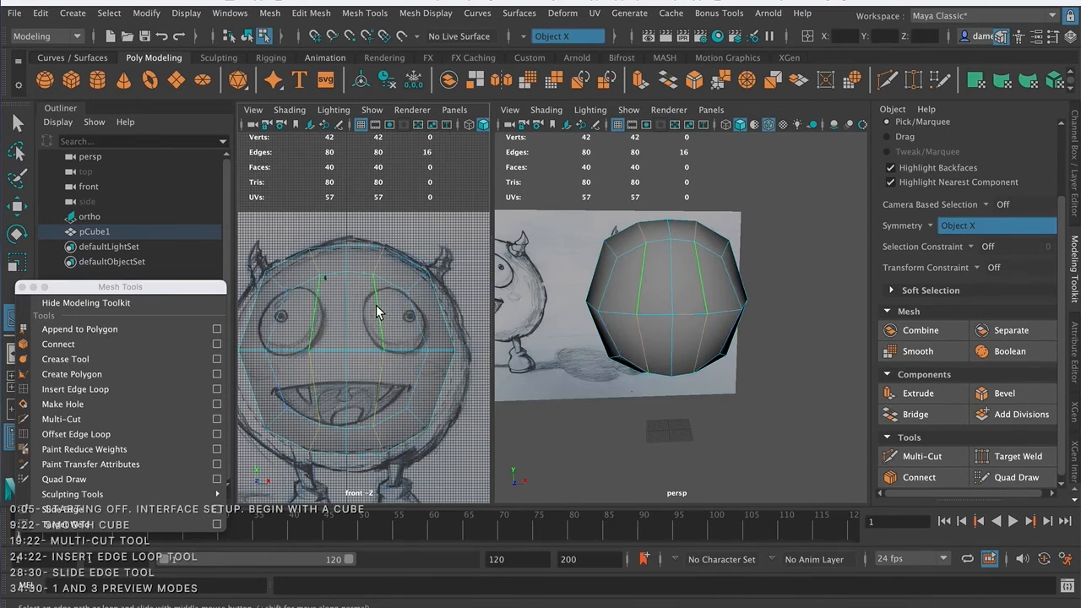
left_click(386, 397)
mouse_move(378, 324)
middle_mouse_down()
mouse_move(359, 329)
mouse_move(376, 316)
mouse_move(387, 335)
mouse_move(406, 338)
mouse_move(365, 336)
mouse_move(397, 348)
mouse_move(368, 340)
middle_mouse_up()
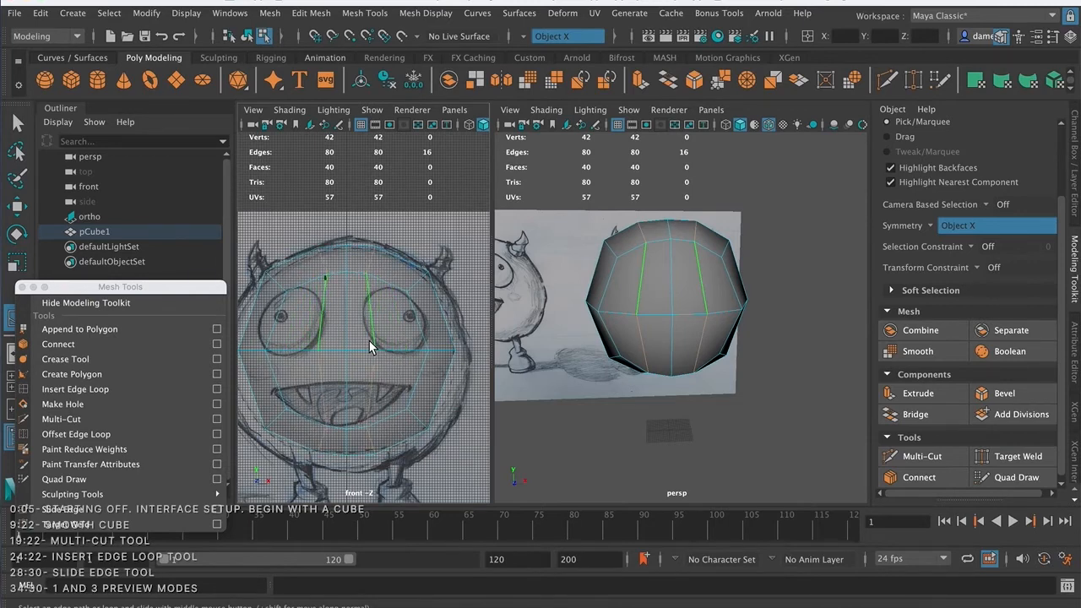
left_click(365, 339)
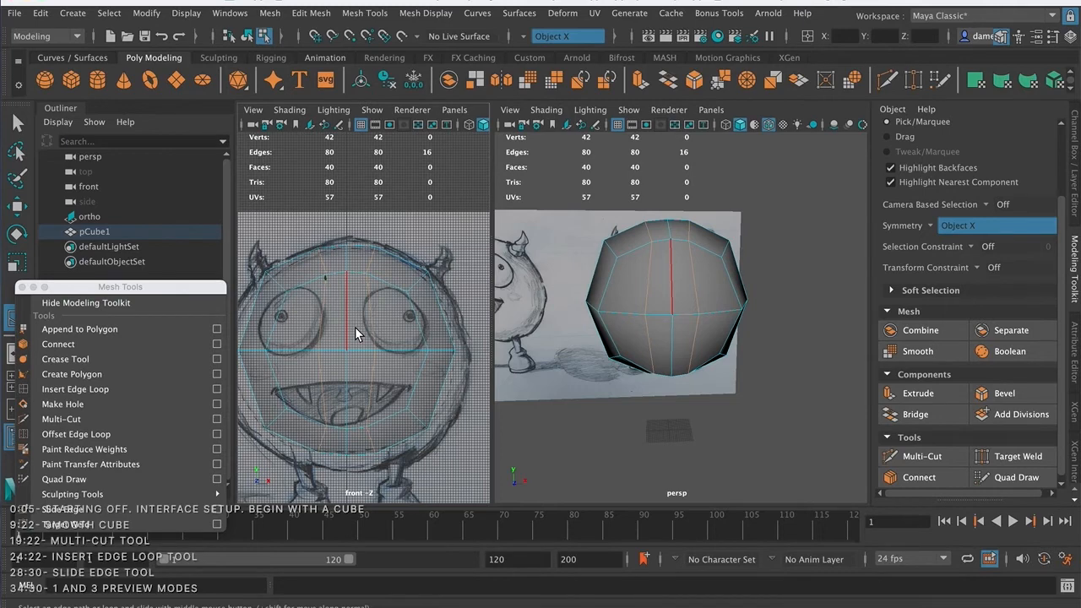
left_click(404, 331)
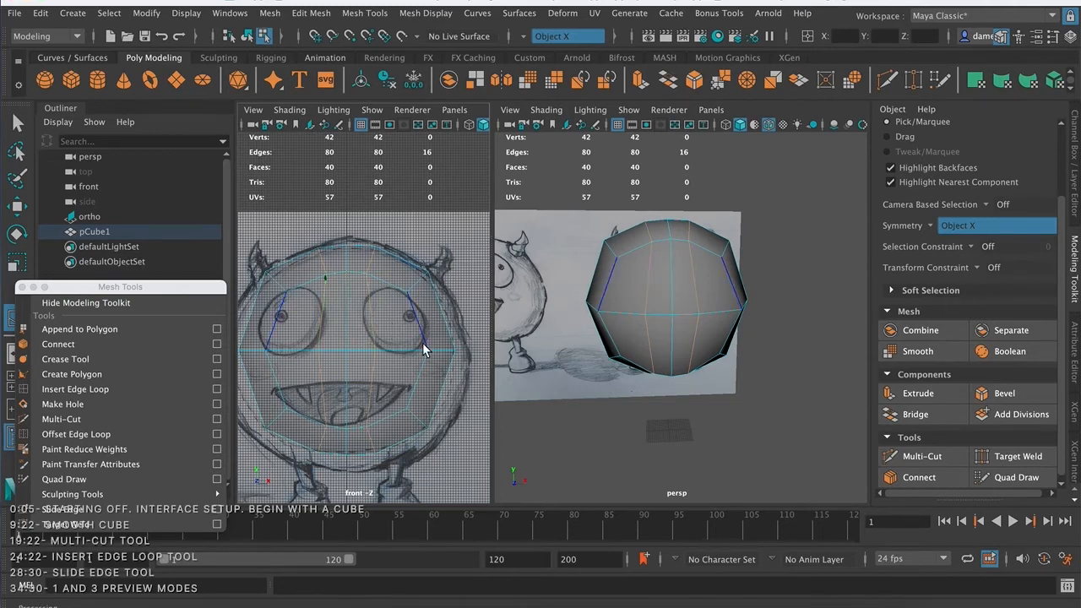
Undo the edge slide, the edge selections and the insertion of the mirrored vertical loops, using the Select tool.
key("q")
key("ctrl+z")
key("ctrl+z")
key("ctrl+z")
key("ctrl+z")
key("ctrl+z")
key("ctrl+z")
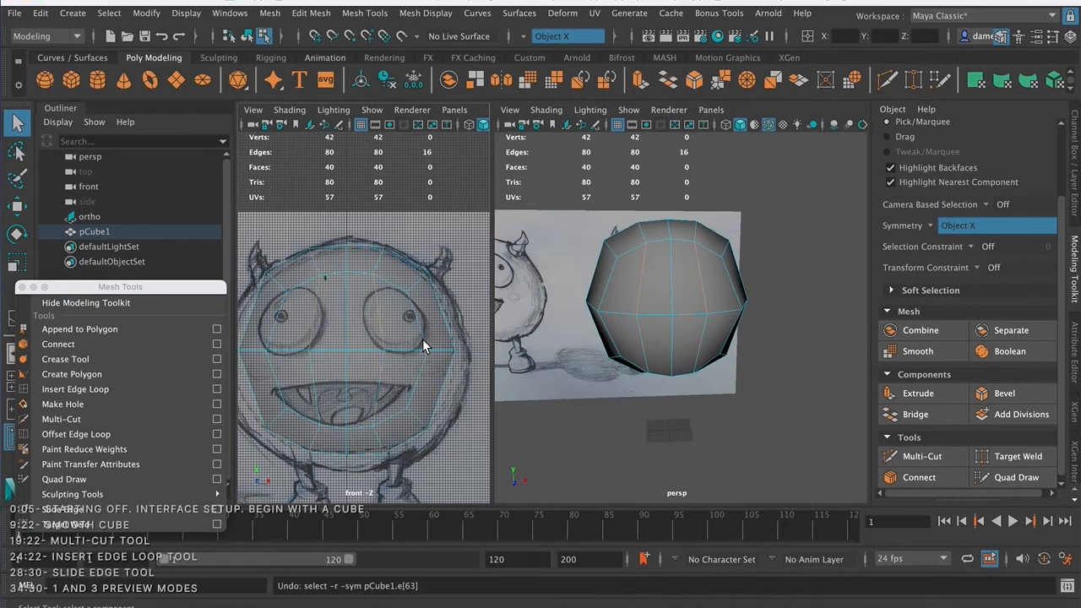
key("ctrl+z")
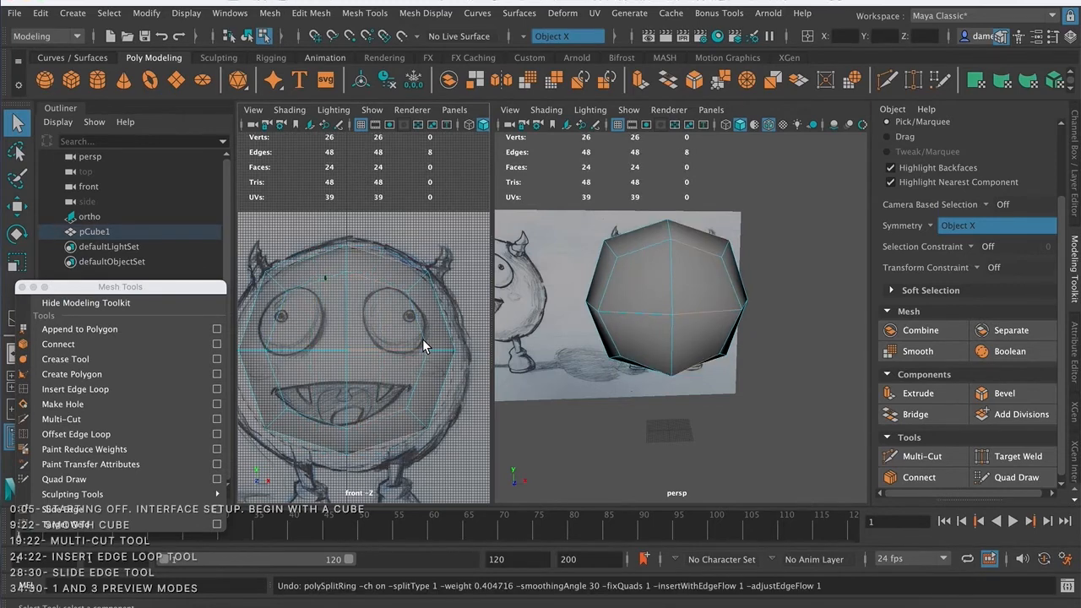
Check the mirrored faces over the eyes by selecting them in face mode, and return to object mode.
mouse_move(694, 327)
left_mouse_down("alt")
mouse_move(657, 333)
mouse_move(677, 330)
left_mouse_up("alt")
right_click_drag(636, 252, 615, 294)
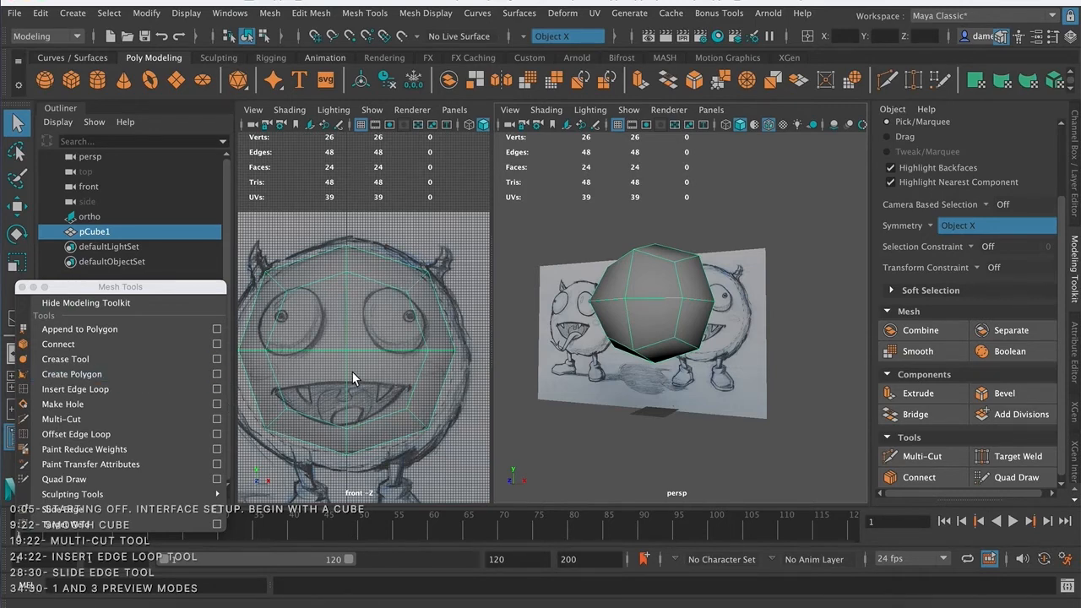
scroll(371, 368, "down", 3)
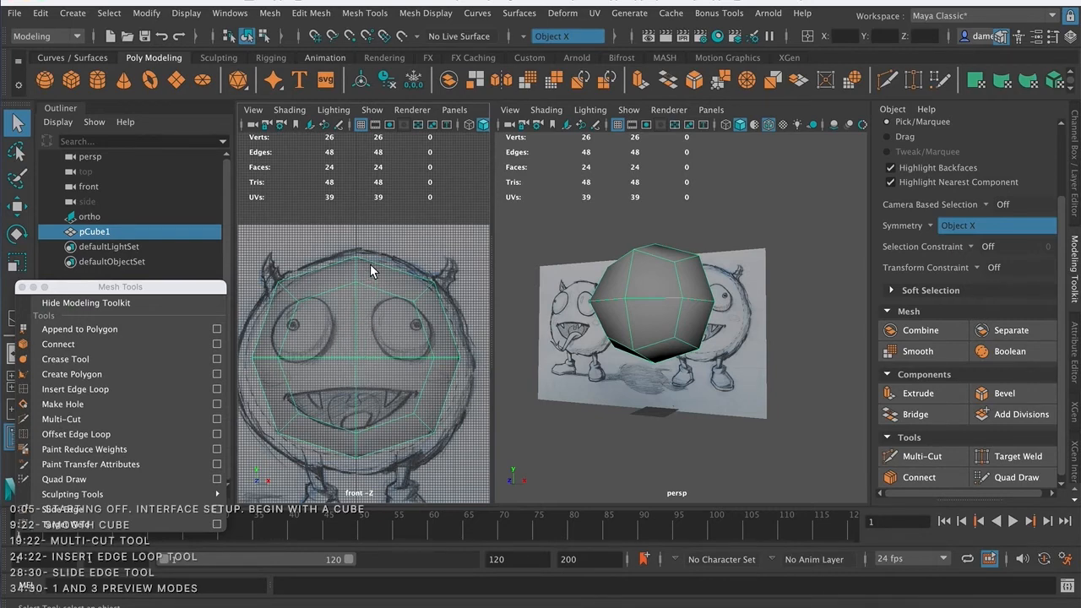
right_click(387, 321)
right_click_drag(389, 322, 382, 253)
left_click(402, 333)
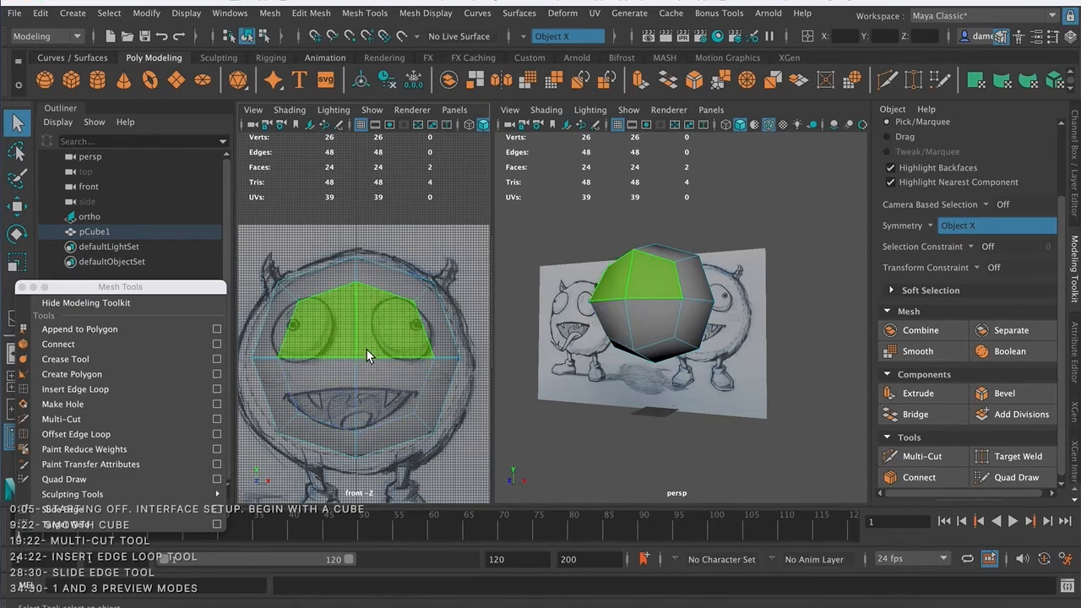
mouse_move(572, 310)
left_mouse_down("alt")
mouse_move(549, 311)
mouse_move(566, 314)
left_mouse_up("alt")
right_click_drag(331, 294, 389, 196)
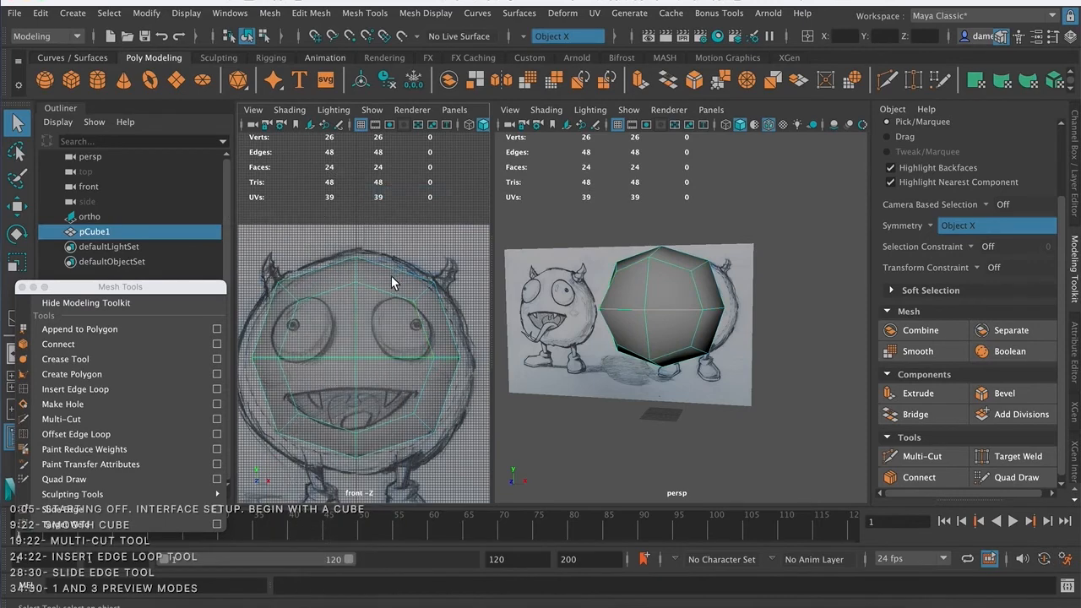
Insert mirrored vertical edge loops on both sides of the body's centre line with Insert Edge Loop, and switch to the Select tool.
left_click(107, 391)
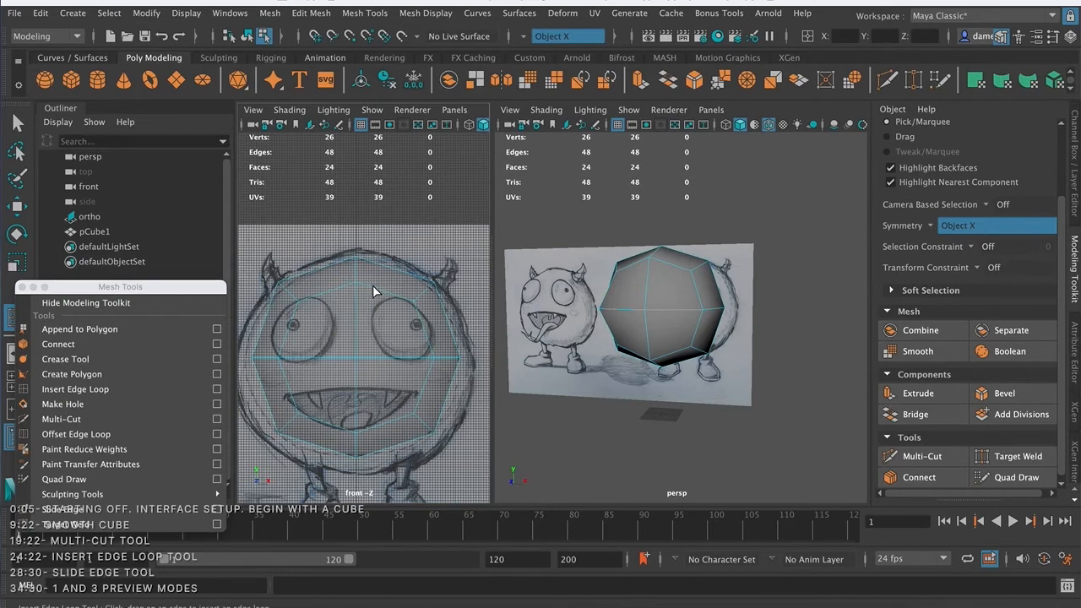
left_click_drag(373, 288, 379, 296)
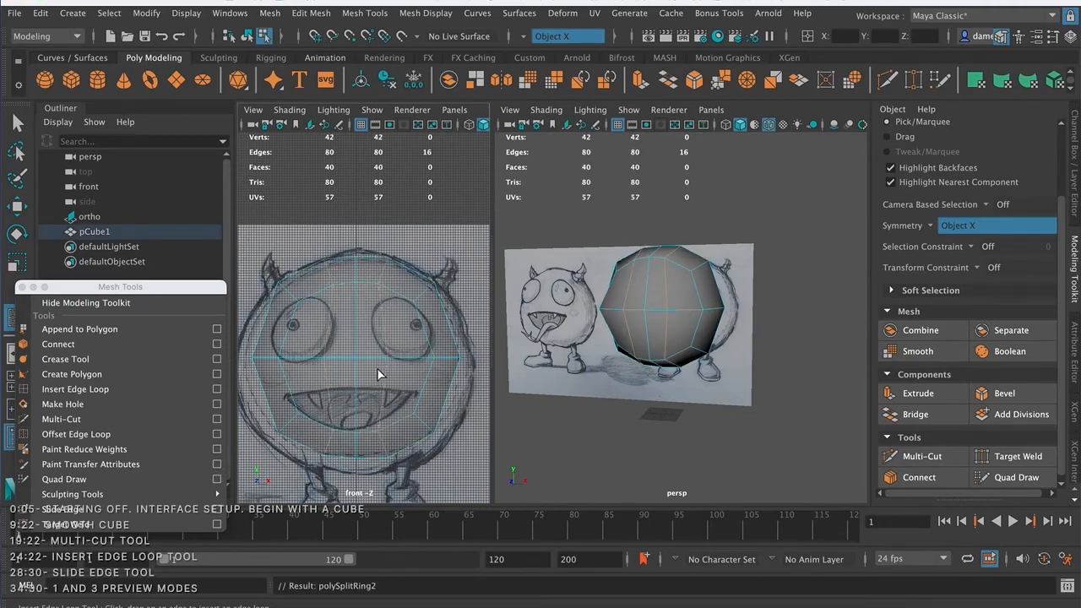
scroll(378, 379, "up", 6)
middle_click_drag(359, 380, 349, 332, "alt")
key("q")
right_click_drag(347, 327, 294, 311, "alt")
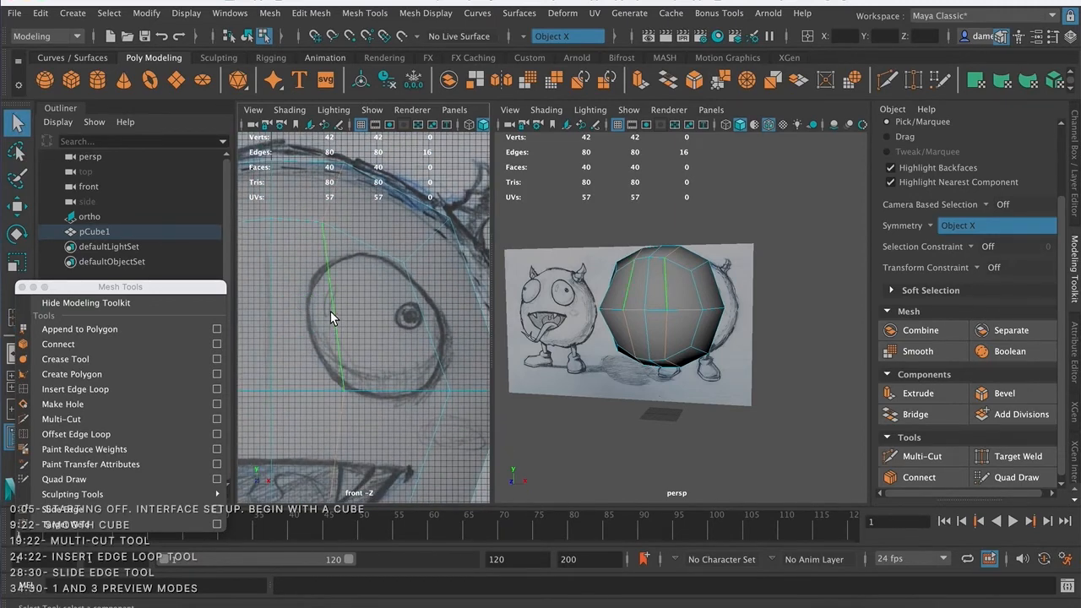
Switch to vertex mode and pick vertices around the eye, ending with the mirrored pair above the eyes on the new loops.
left_click(340, 251)
right_click_drag(403, 263, 354, 243)
left_click(405, 268)
left_click(344, 392)
left_click(323, 221)
middle_click_drag(391, 361, 408, 377, "alt")
right_click_drag(408, 377, 287, 364, "alt")
middle_click_drag(343, 364, 374, 321, "alt")
right_click_drag(342, 323, 325, 324, "alt")
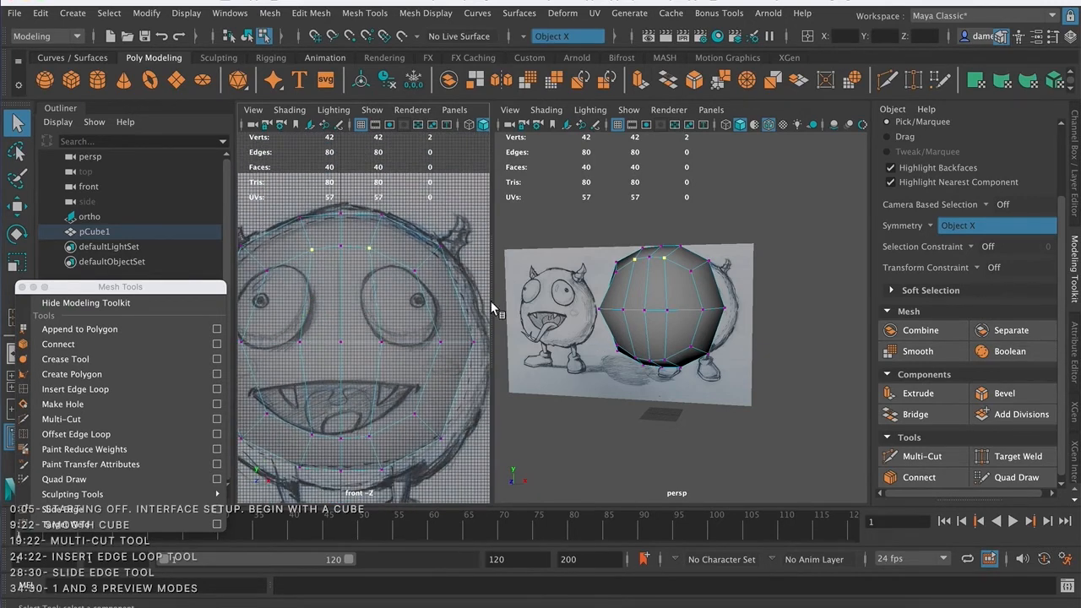
Widen the front view's pane and maximize the front view around the whole monster body.
left_click_drag(491, 247, 518, 248)
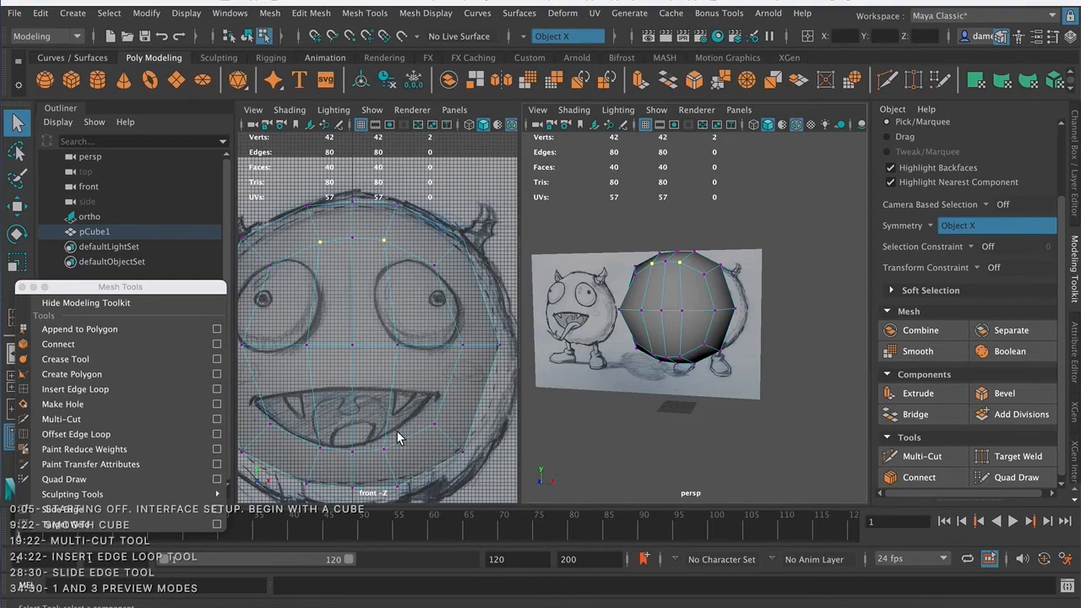
key("space")
middle_click_drag(600, 304, 592, 338, "alt")
right_click_drag(592, 338, 252, 281, "alt")
middle_click_drag(529, 338, 525, 265, "alt")
right_click_drag(525, 265, 338, 296, "alt")
mouse_move(555, 296)
middle_mouse_down("alt")
mouse_move(483, 357)
mouse_move(550, 272)
mouse_move(550, 284)
middle_mouse_up("alt")
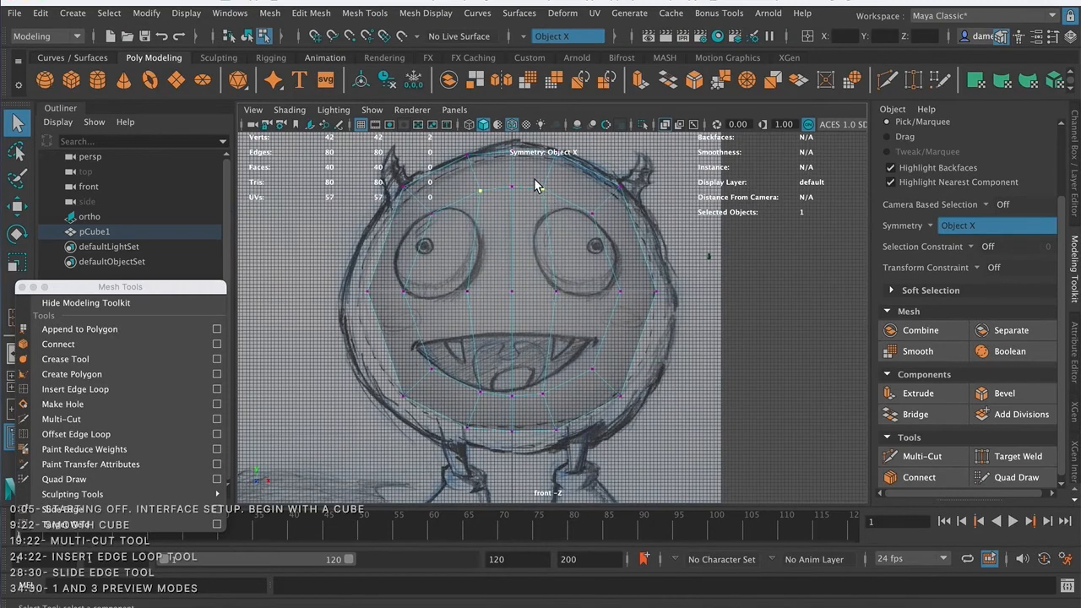
Activate the Move tool, restore the two-view layout and undo the accidental selection of the middle row of vertices.
key("w")
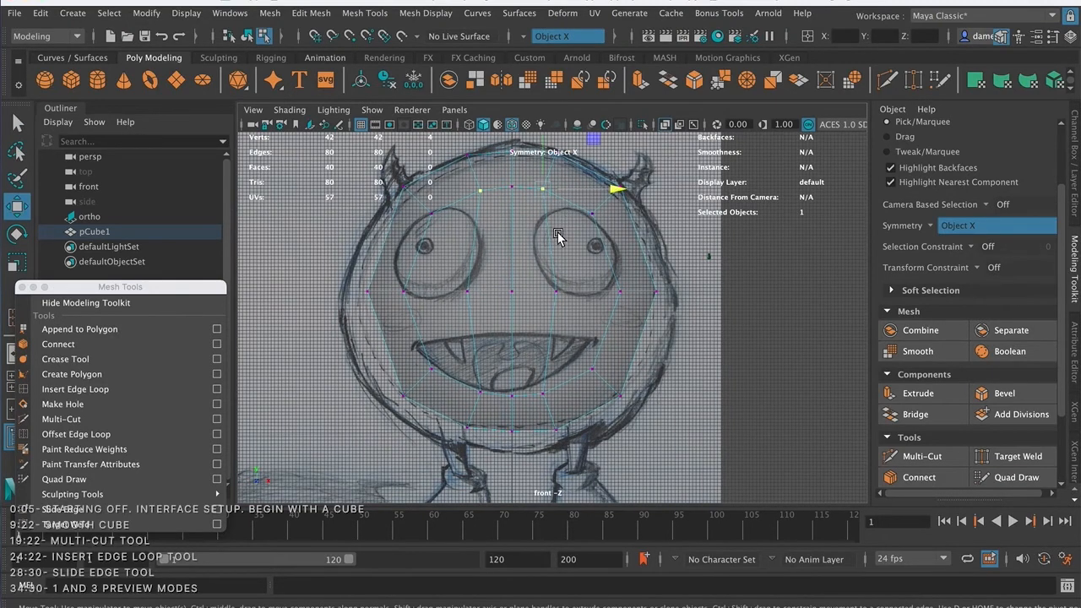
key("space")
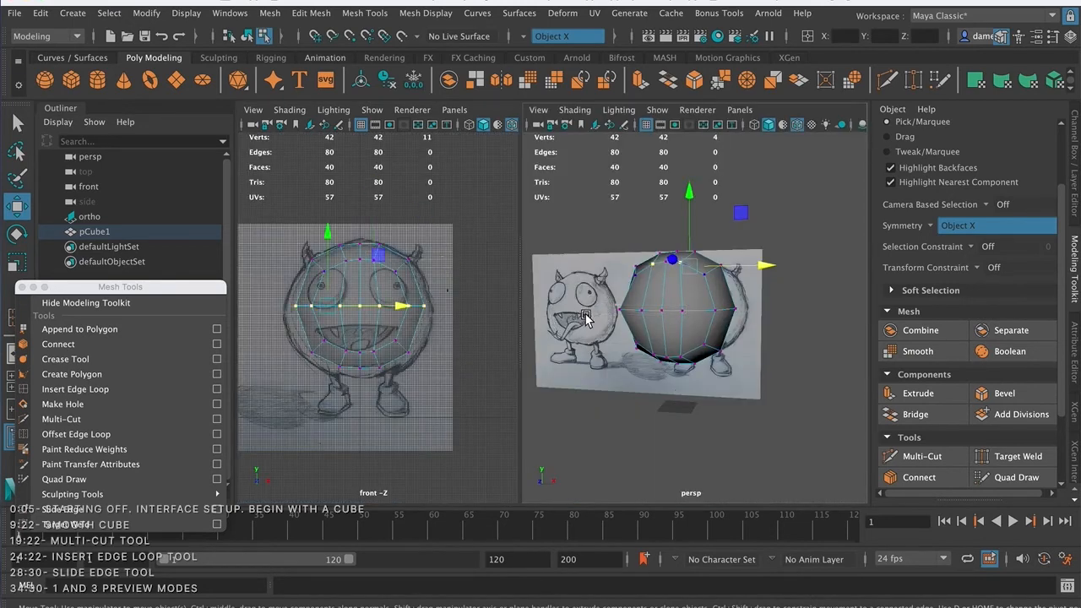
key("ctrl+z")
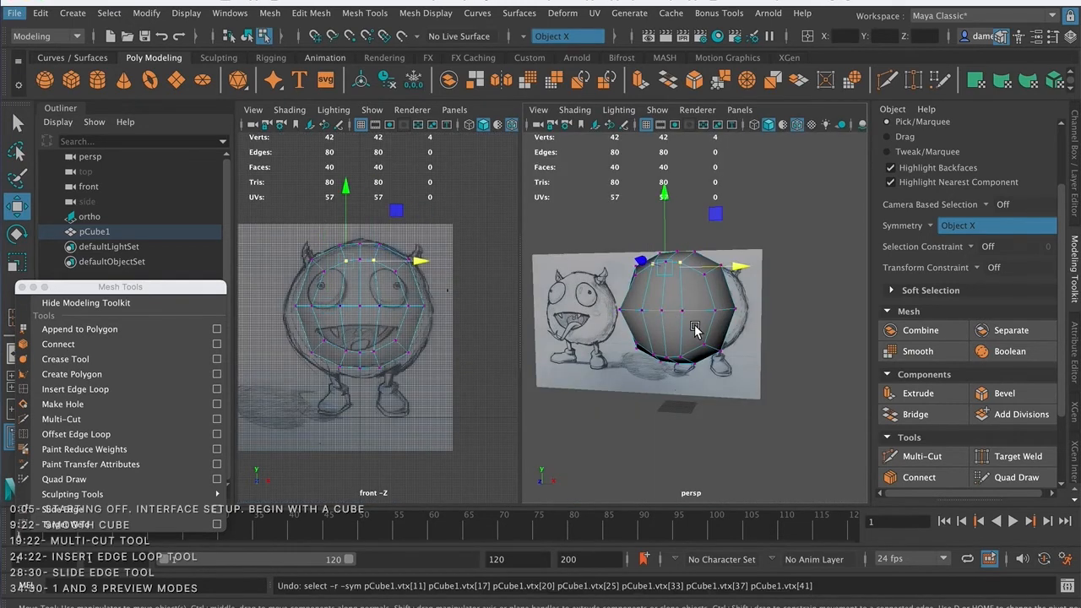
Clear the vertex selection and examine the body's shape from several angles and its vertices around the eye in the front view.
left_click_drag(707, 316, 805, 293, "alt")
right_click_drag(703, 336, 760, 341, "alt")
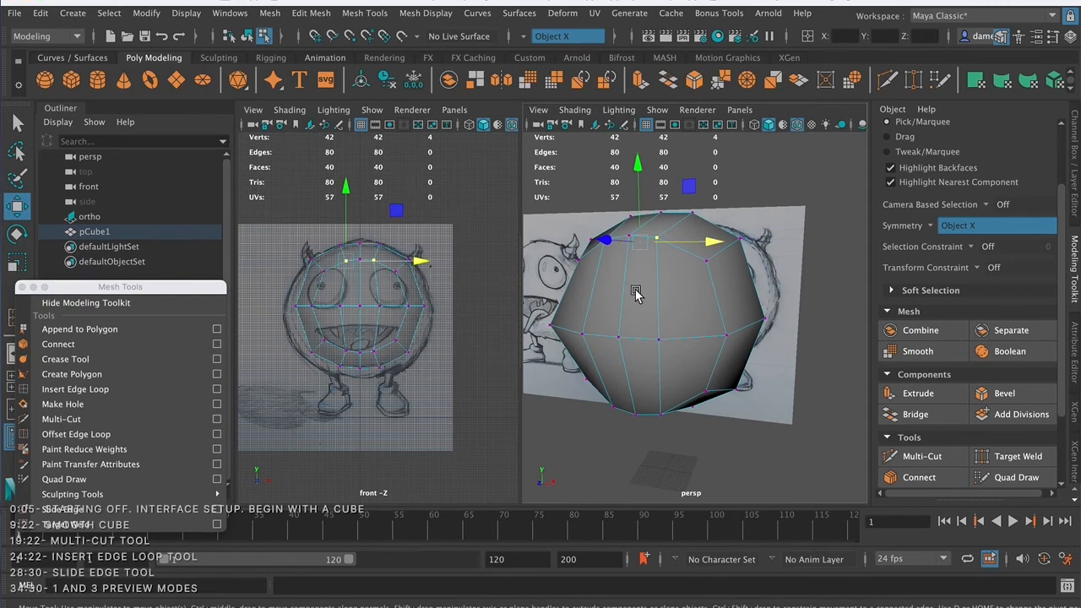
left_click(647, 332)
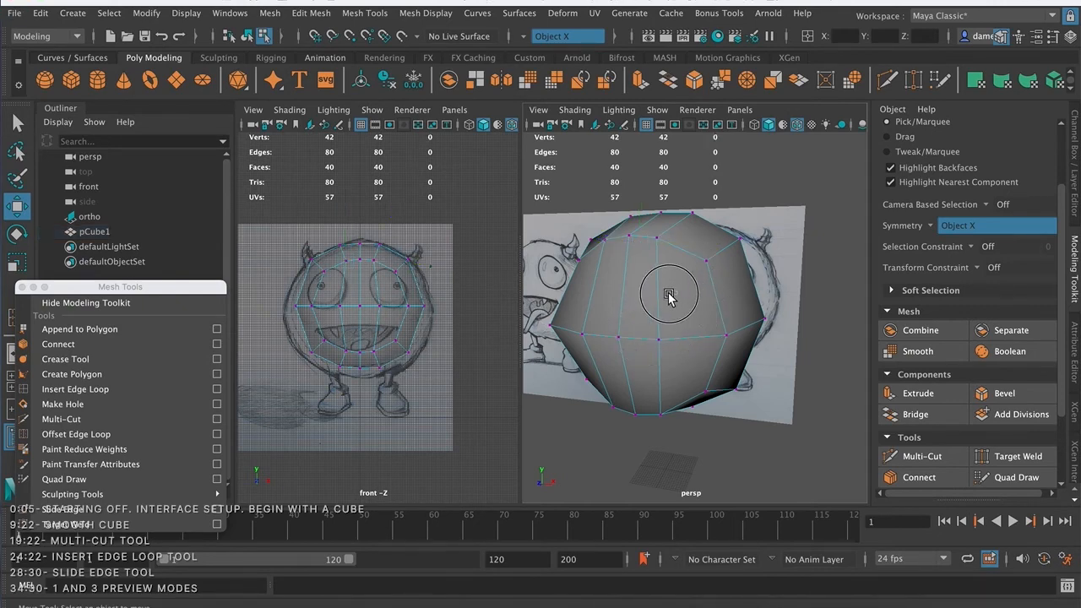
left_click_drag(656, 302, 663, 244, "alt")
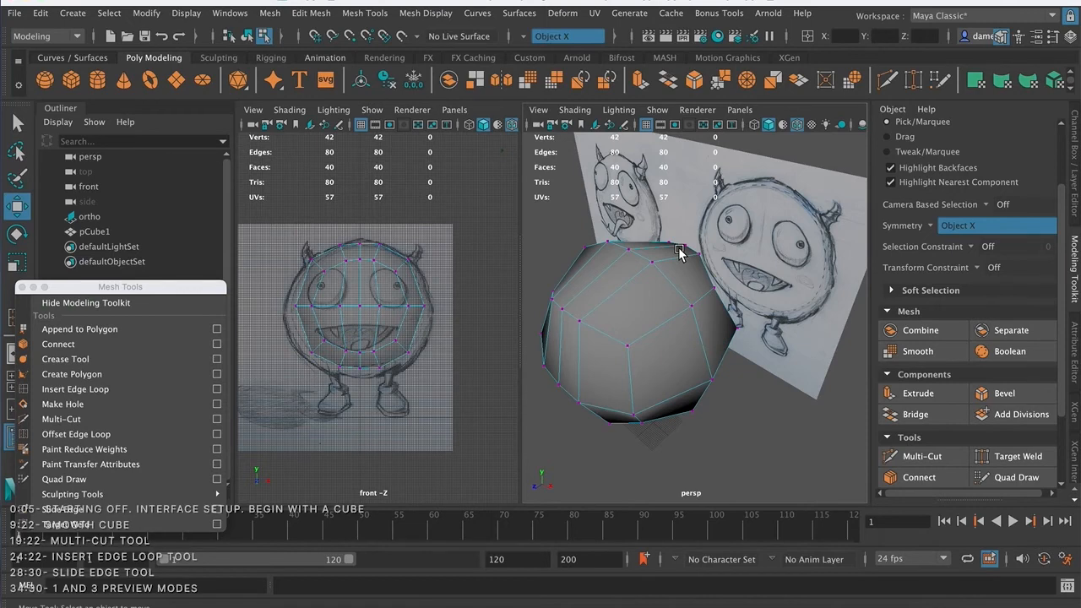
left_click_drag(652, 362, 635, 339, "alt")
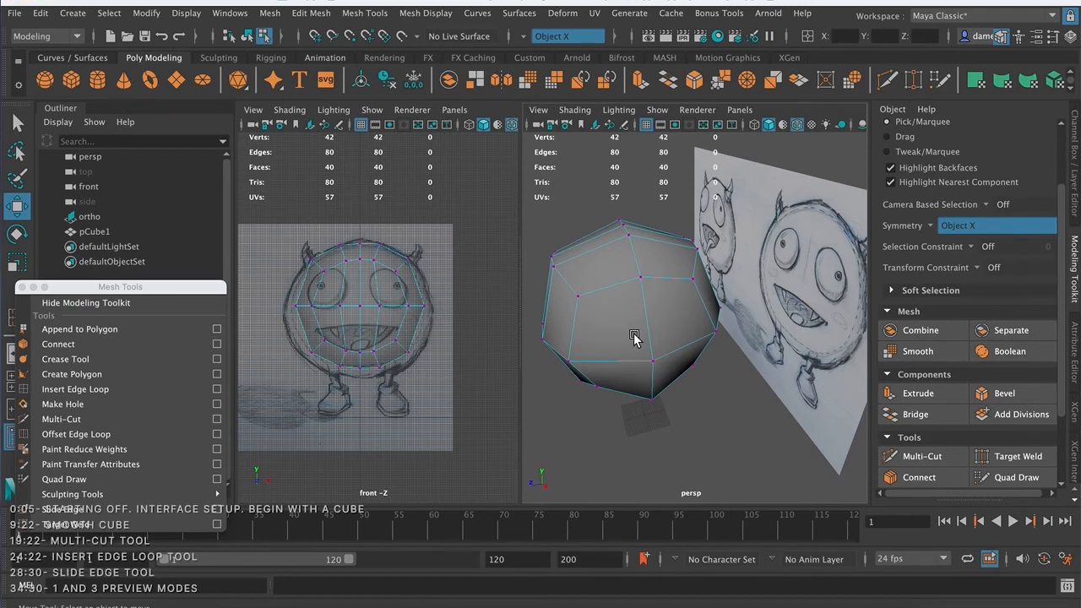
middle_click_drag(431, 310, 440, 338, "alt")
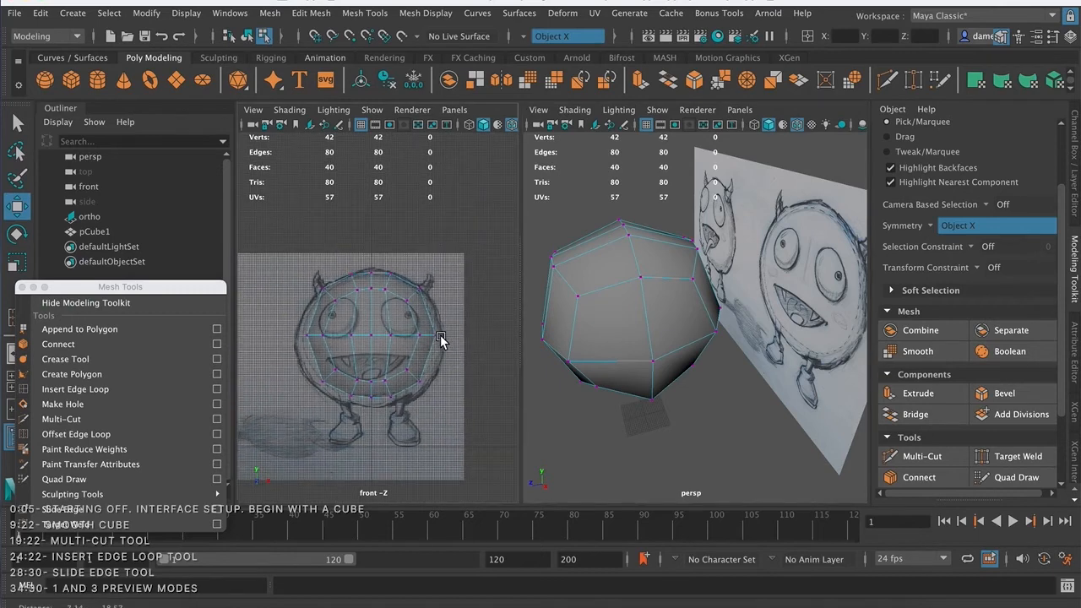
mouse_move(448, 328)
right_mouse_down("alt")
mouse_move(495, 331)
mouse_move(465, 244)
mouse_move(406, 311)
right_mouse_up("alt")
middle_click_drag(407, 311, 373, 339, "alt")
right_click_drag(364, 237, 341, 259, "alt")
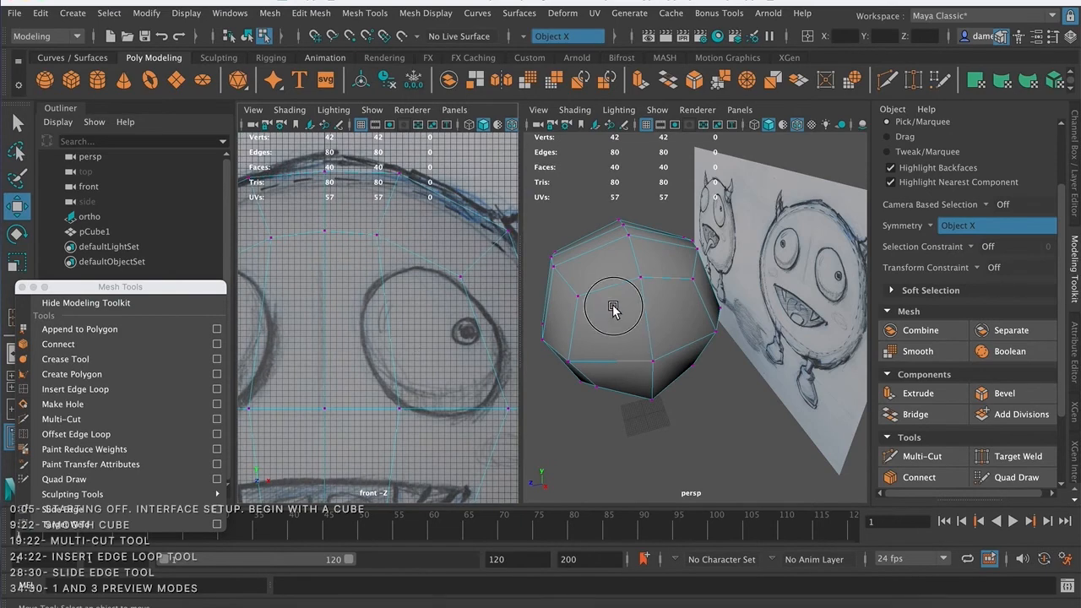
Switch to edge mode and move the symmetrical middle edges above the eyes down level with the tops of the eyes.
left_click_drag(597, 310, 638, 296, "alt")
right_click_drag(347, 234, 347, 172)
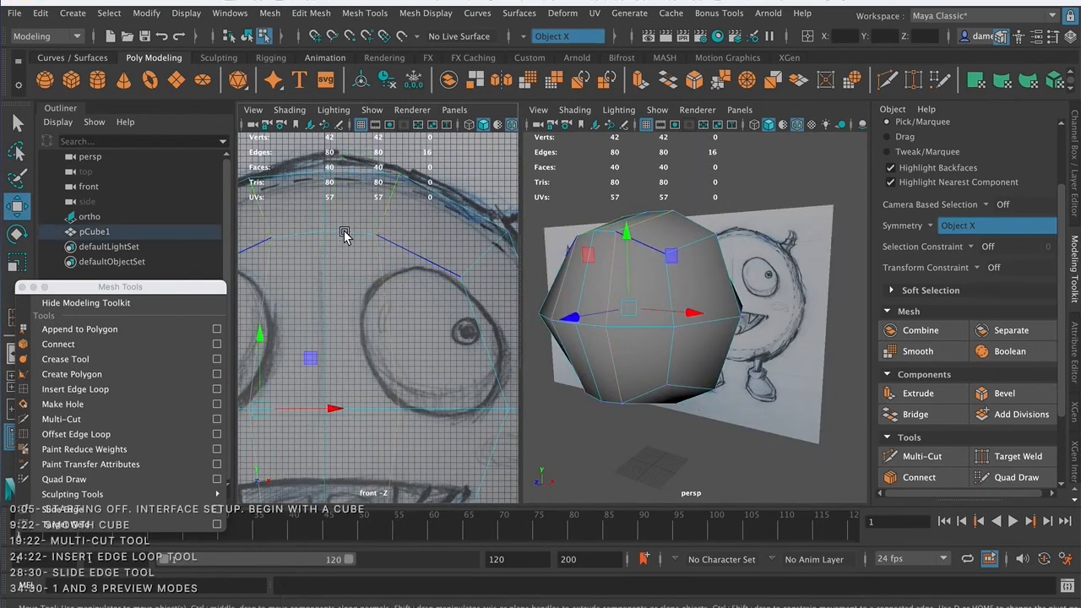
left_click(345, 234)
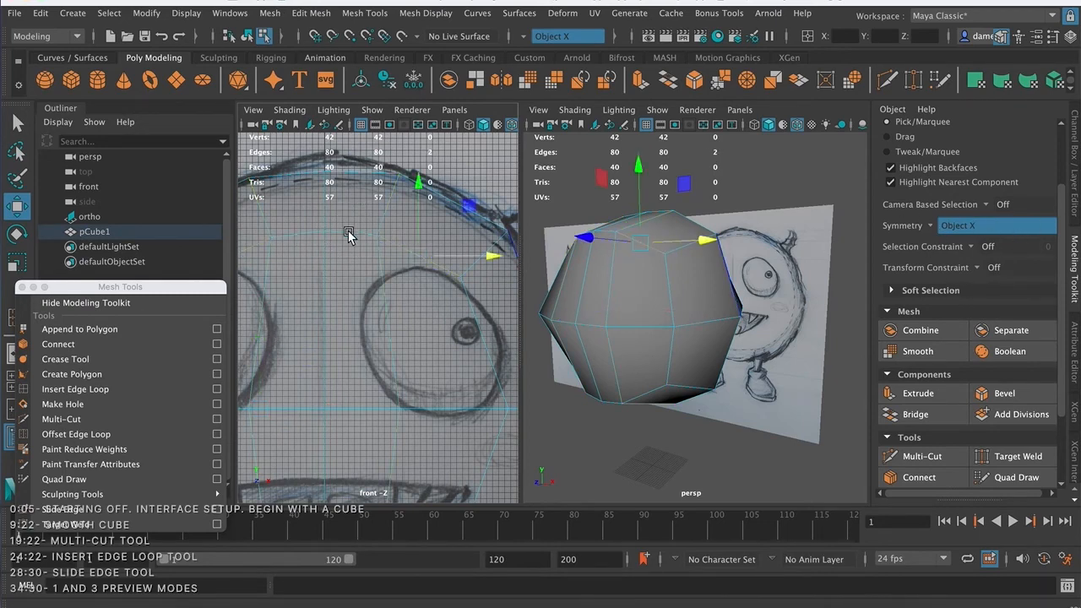
key("q")
key("w")
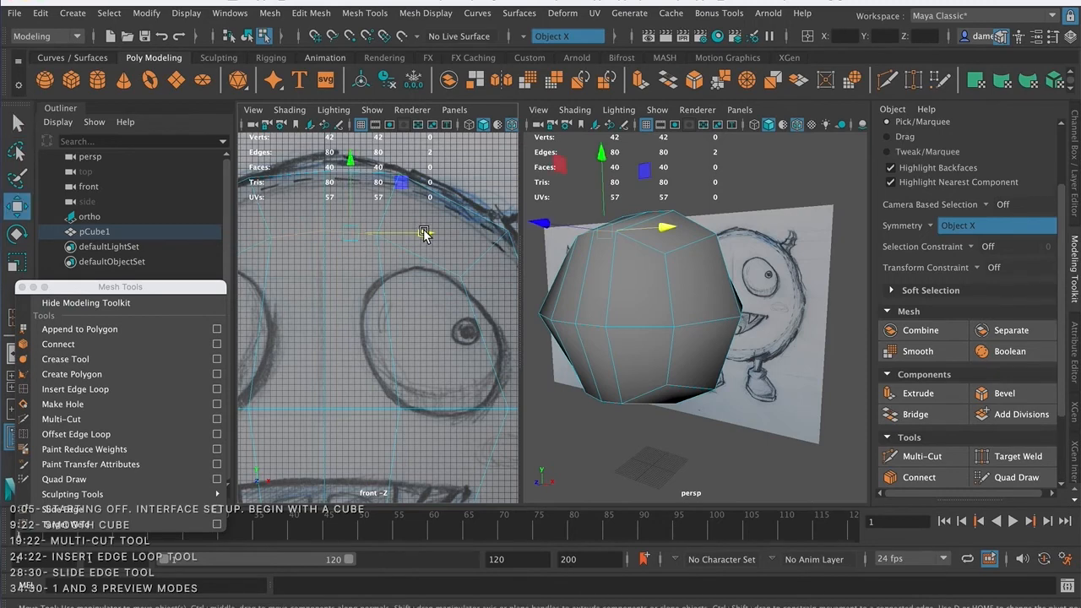
mouse_move(425, 234)
left_mouse_down()
mouse_move(393, 239)
mouse_move(421, 237)
left_mouse_up()
key("super+z")
left_click_drag(353, 164, 353, 201)
key("q")
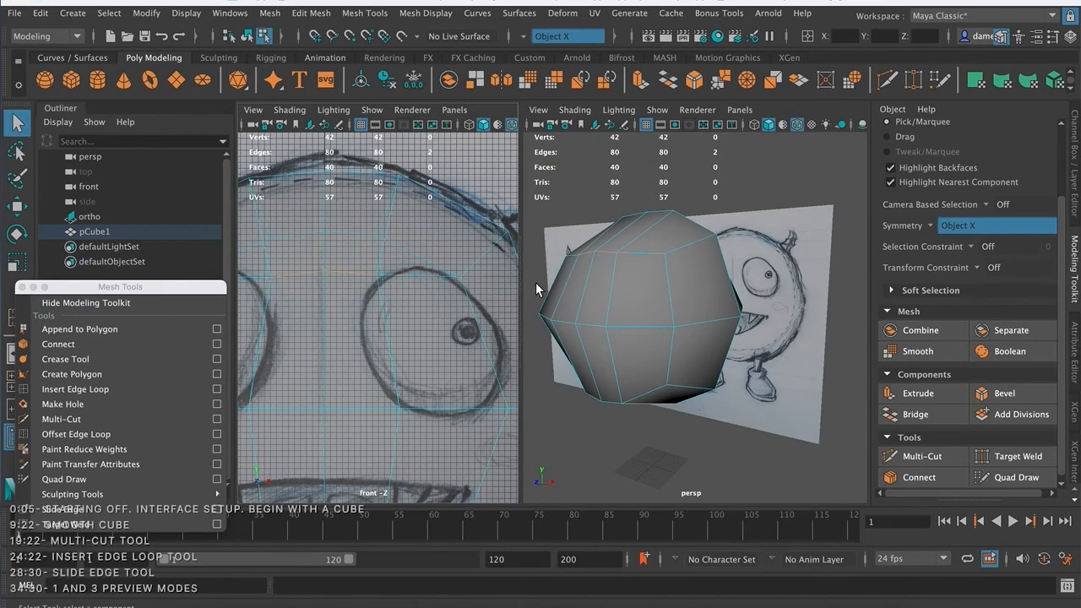
Switch to vertex mode and pick the mirrored vertices at the upper inner, then upper outer side of the eyes.
left_click_drag(351, 325, 353, 274, "alt")
key("w")
left_click(349, 201)
left_click_drag(349, 201, 441, 277)
key("q")
key("F9")
right_click_drag(375, 212, 323, 245)
left_click(376, 271)
left_click_drag(604, 274, 632, 270, "alt")
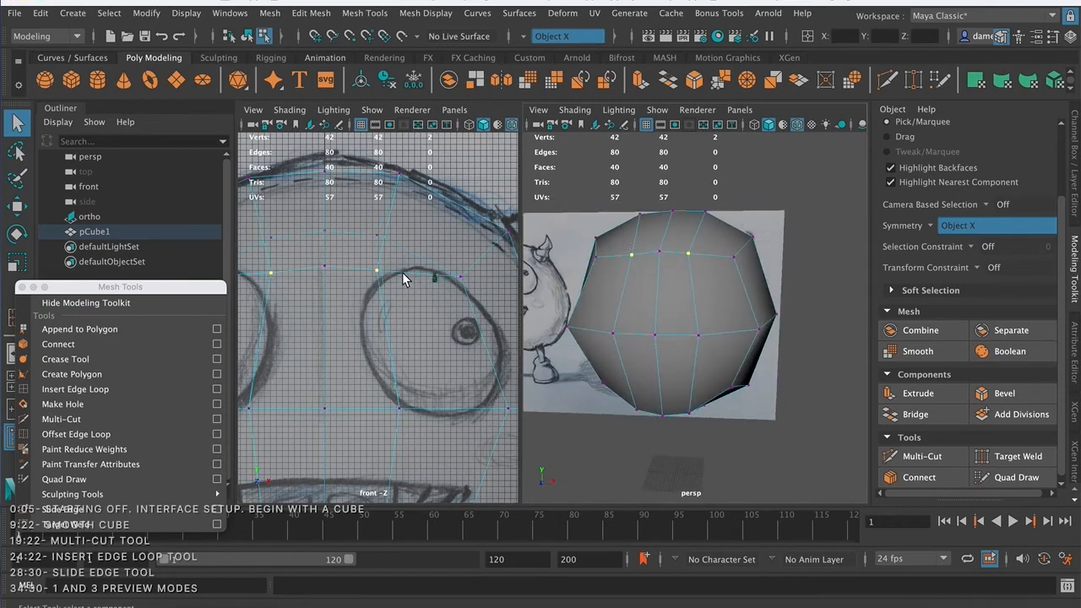
left_click(461, 278)
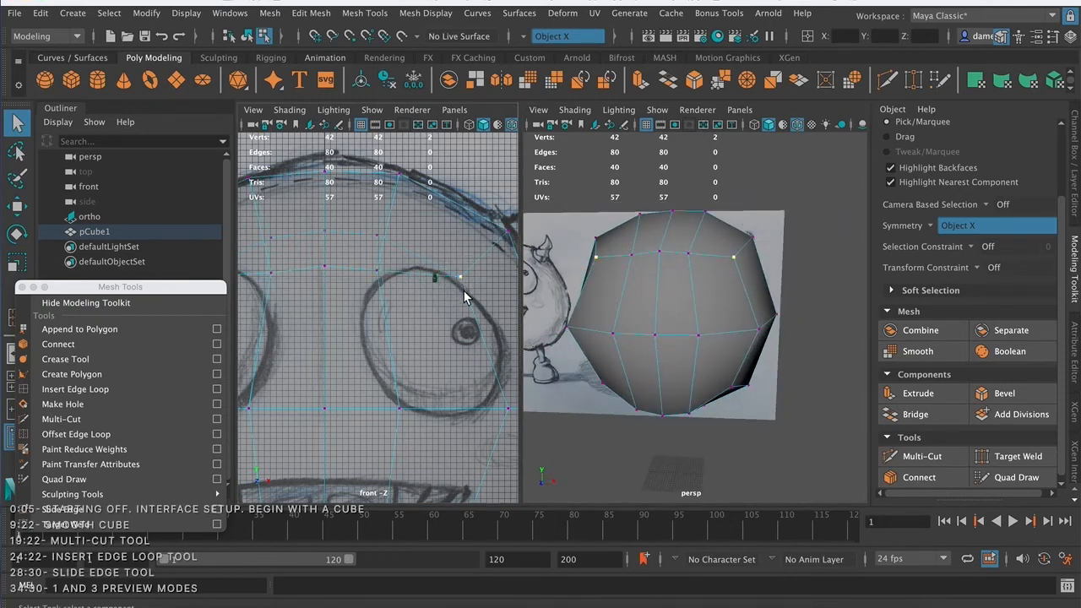
middle_click_drag(492, 363, 468, 341, "alt")
Select the mirrored middle-row vertices outside the eyes and move them inward to the lower outer curve of the eyes.
left_click(487, 392)
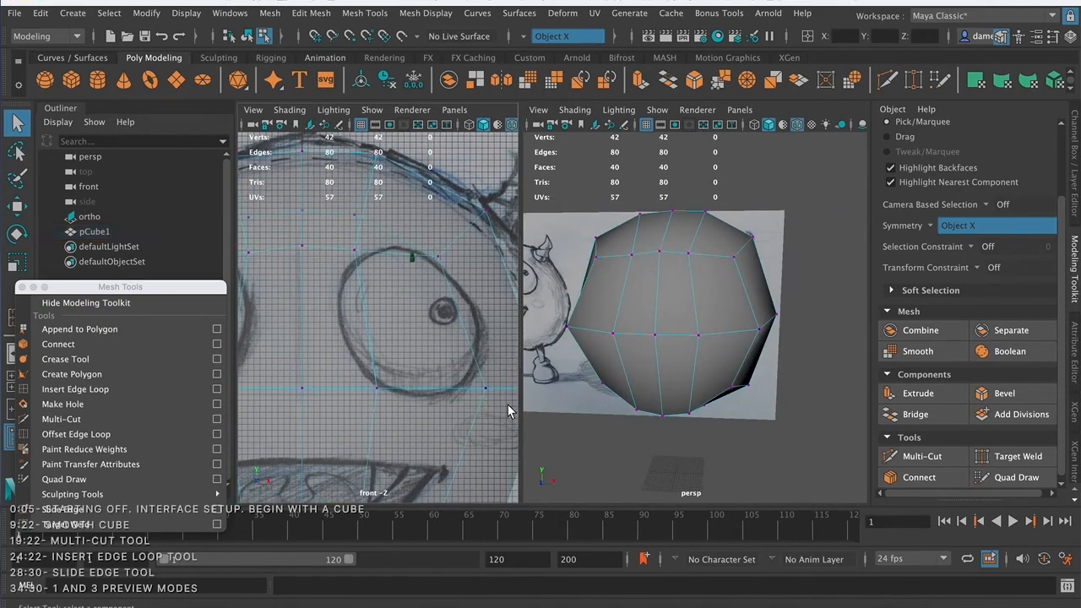
left_click(763, 335)
middle_click_drag(763, 336, 729, 353, "alt")
left_click_drag(730, 353, 708, 367, "alt")
key("w")
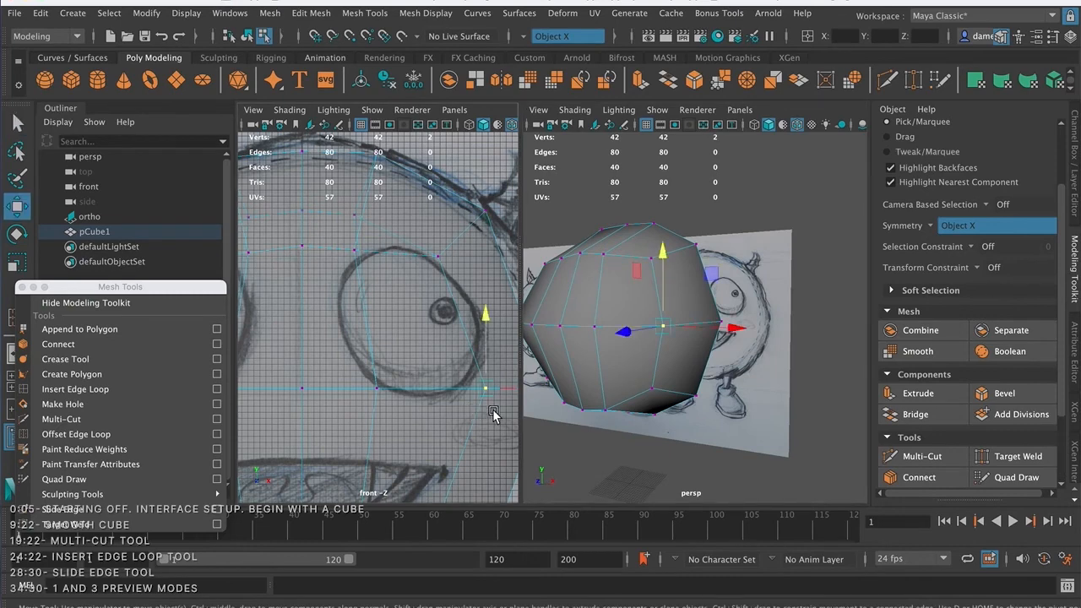
middle_click_drag(492, 401, 469, 403, "alt")
right_click_drag(469, 403, 452, 398, "alt")
middle_click_drag(473, 388, 415, 400, "alt")
left_click_drag(475, 397, 458, 394)
Pick the mirrored vertices at the eyes' lower inner side and examine the body against the whole reference drawing.
middle_click_drag(337, 371, 413, 372, "alt")
right_click_drag(413, 371, 404, 382, "alt")
left_click(375, 398)
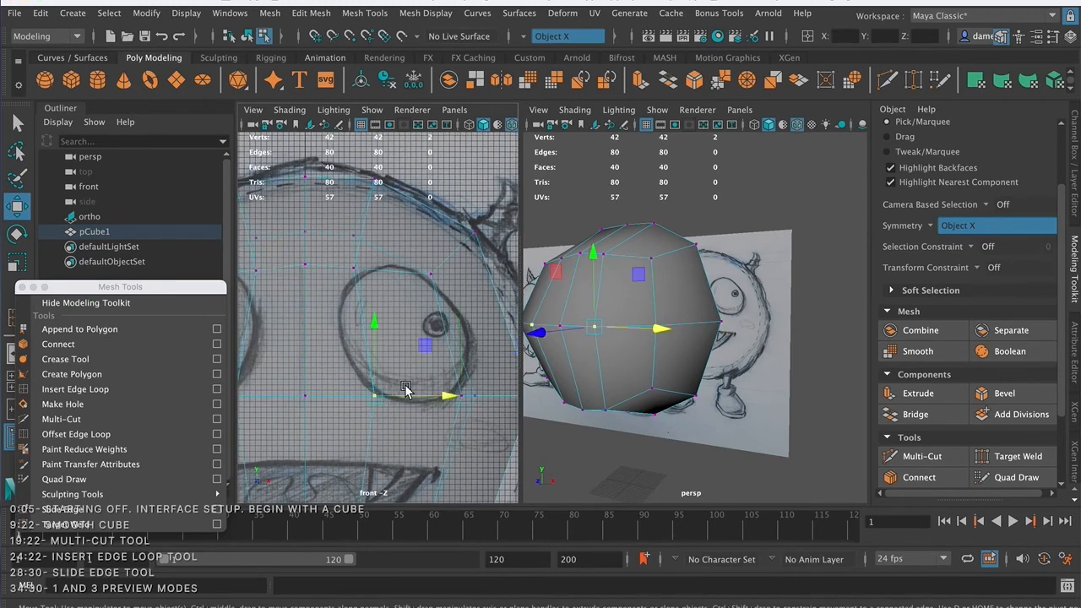
middle_click_drag(407, 388, 403, 400, "alt")
middle_click_drag(681, 334, 720, 387, "alt")
right_click_drag(721, 389, 555, 361, "alt")
left_click_drag(640, 353, 699, 347, "alt")
key("q")
right_click_drag(700, 347, 790, 348, "alt")
middle_click_drag(760, 343, 746, 348, "alt")
right_click_drag(747, 347, 703, 342, "alt")
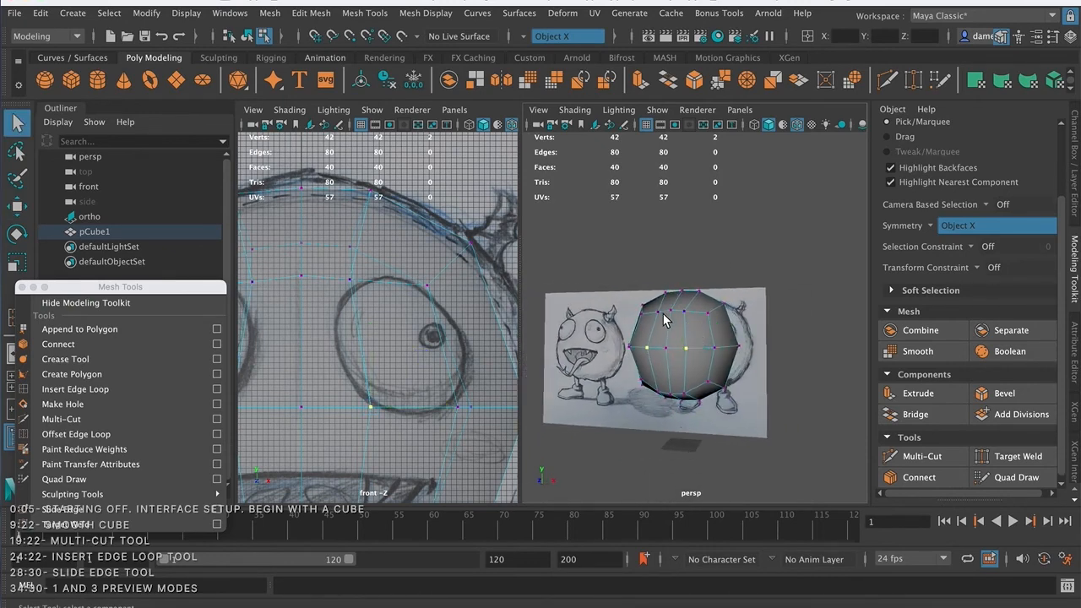
middle_click_drag(445, 398, 421, 317, "alt")
right_click_drag(420, 317, 330, 330, "alt")
left_click_drag(330, 330, 332, 329, "alt")
right_click_drag(332, 329, 385, 329, "alt")
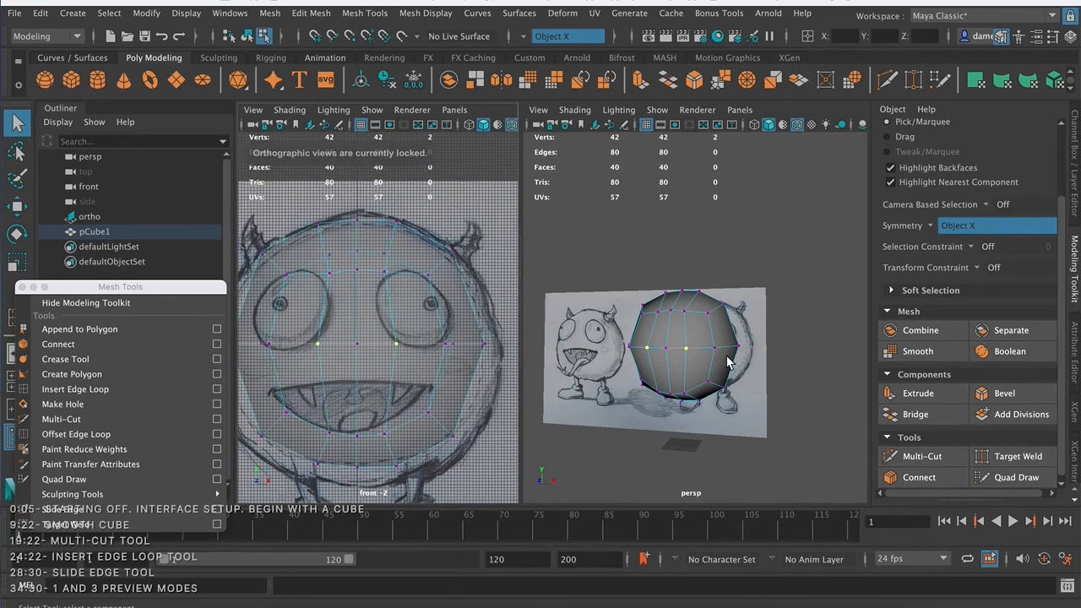
Return the body to object mode, display it in smooth preview and examine its rounded shape from several angles.
right_click_drag(676, 212, 725, 191)
left_click_drag(724, 190, 632, 363, "alt")
scroll(673, 320, "up", 5)
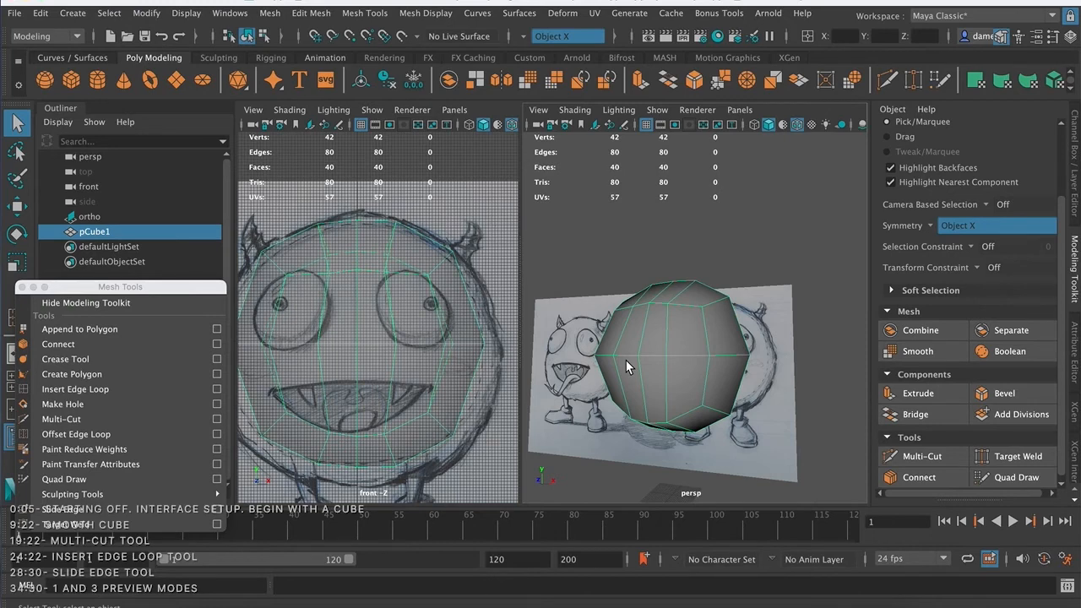
key("3")
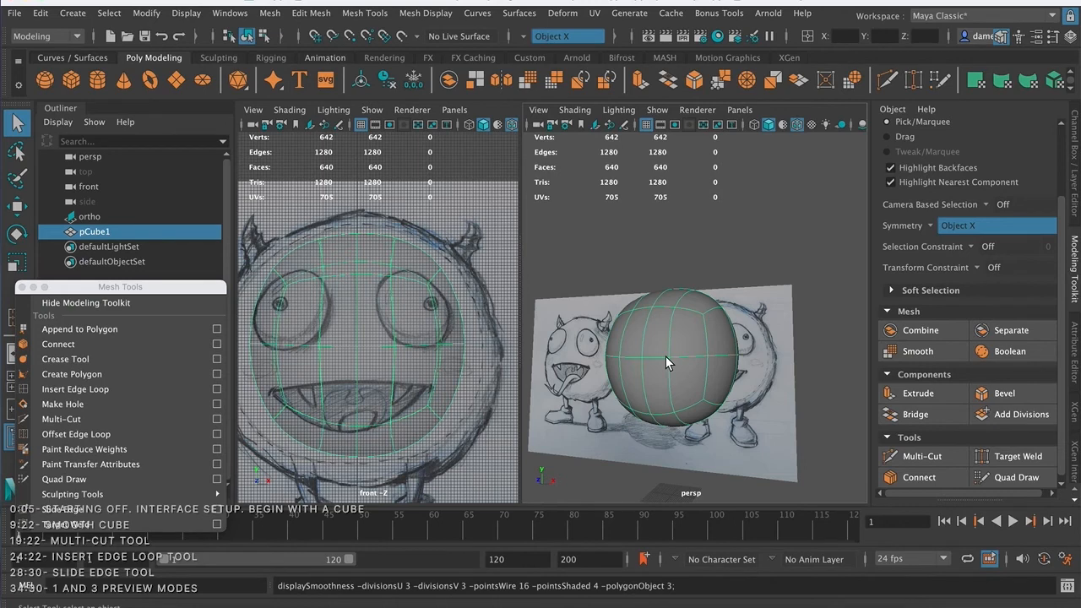
mouse_move(673, 344)
left_mouse_down("alt")
mouse_move(658, 328)
mouse_move(676, 349)
left_mouse_up("alt")
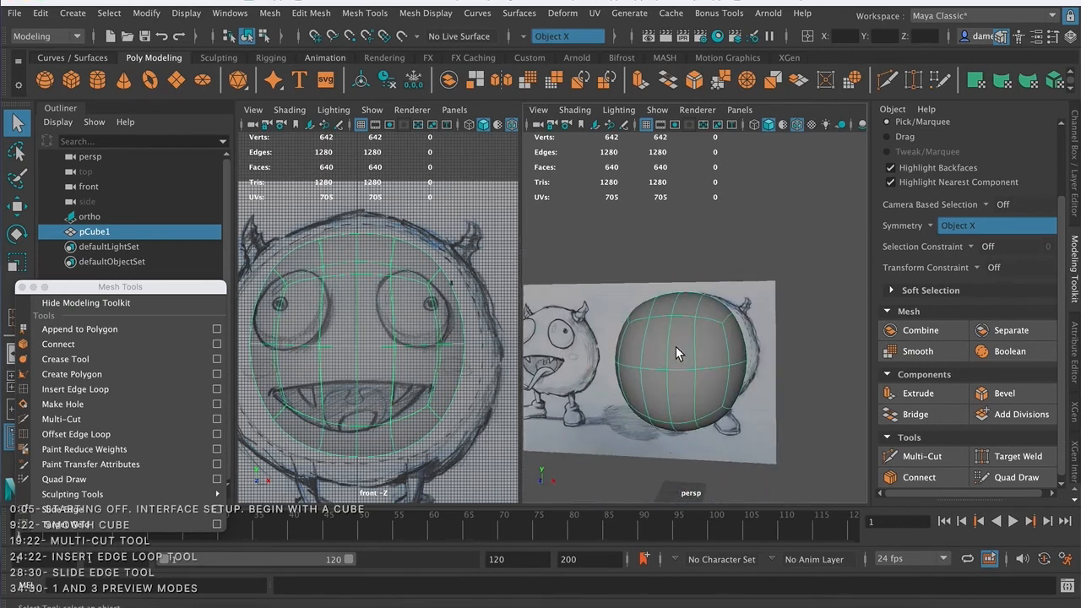
middle_click_drag(676, 349, 687, 307, "alt")
right_click_drag(687, 307, 743, 328, "alt")
left_click_drag(702, 299, 704, 308, "alt")
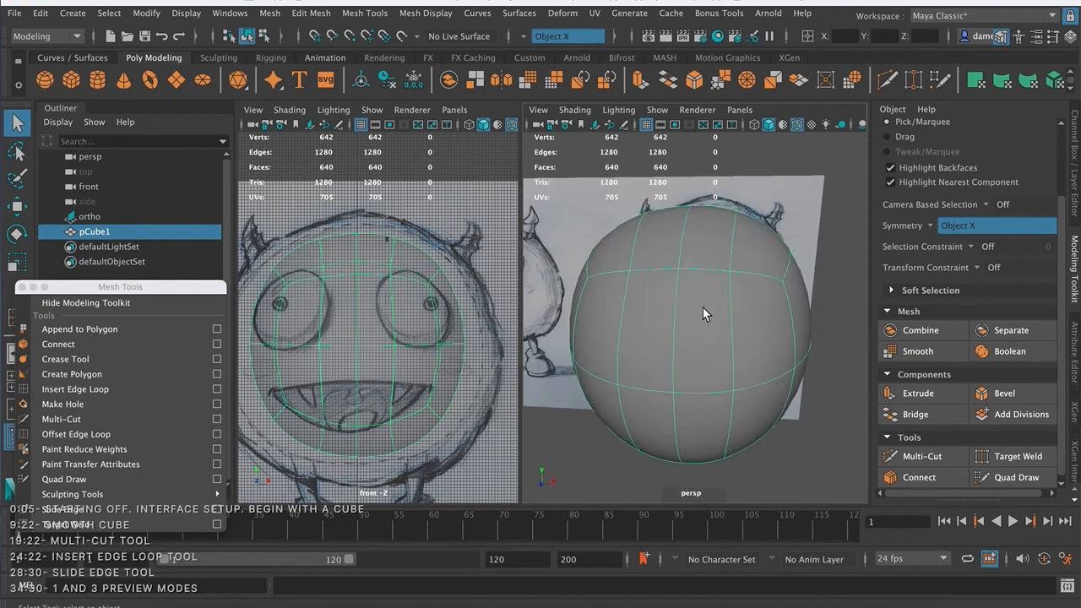
middle_click_drag(734, 311, 707, 337, "alt")
right_click_drag(707, 338, 681, 340, "alt")
left_click_drag(730, 340, 712, 329, "alt")
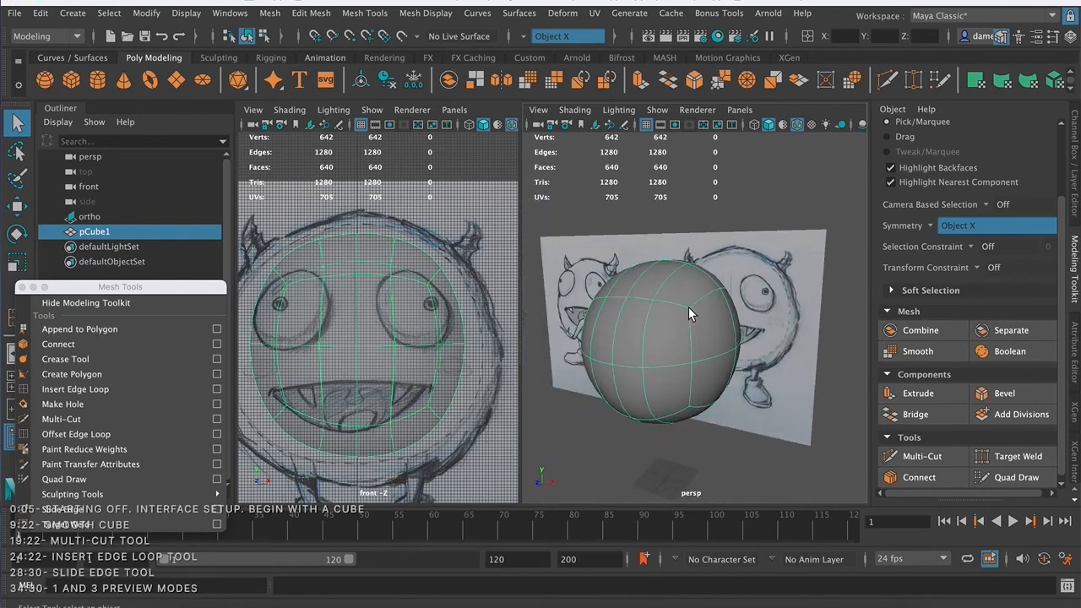
Switch to vertex mode and select the mirrored vertices at the eyes' upper outer side for a close look.
right_click_drag(689, 307, 615, 212)
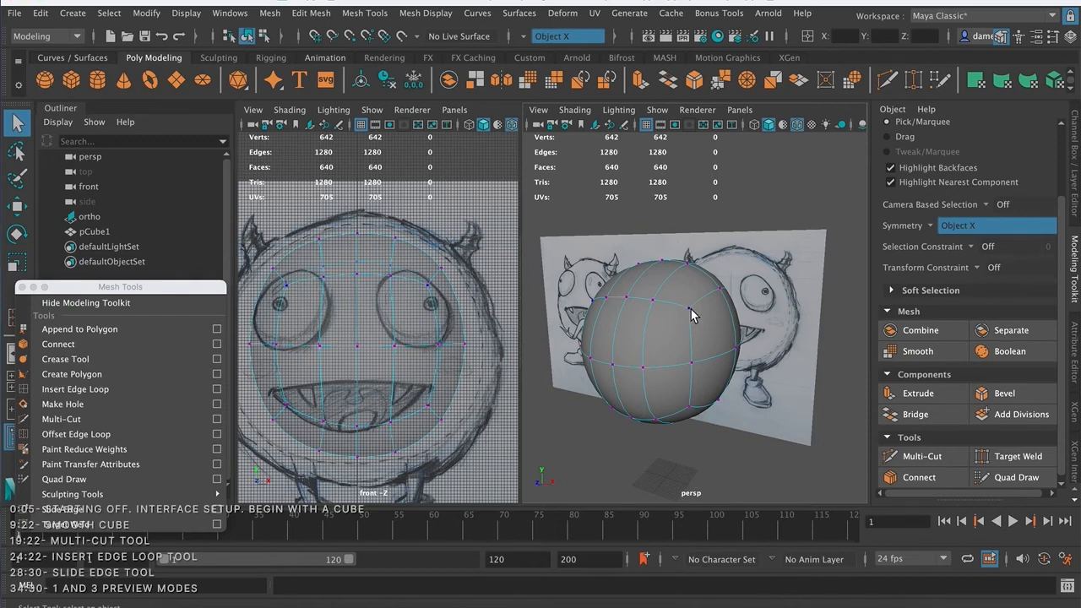
left_click(690, 310)
left_click_drag(668, 394, 690, 396, "alt")
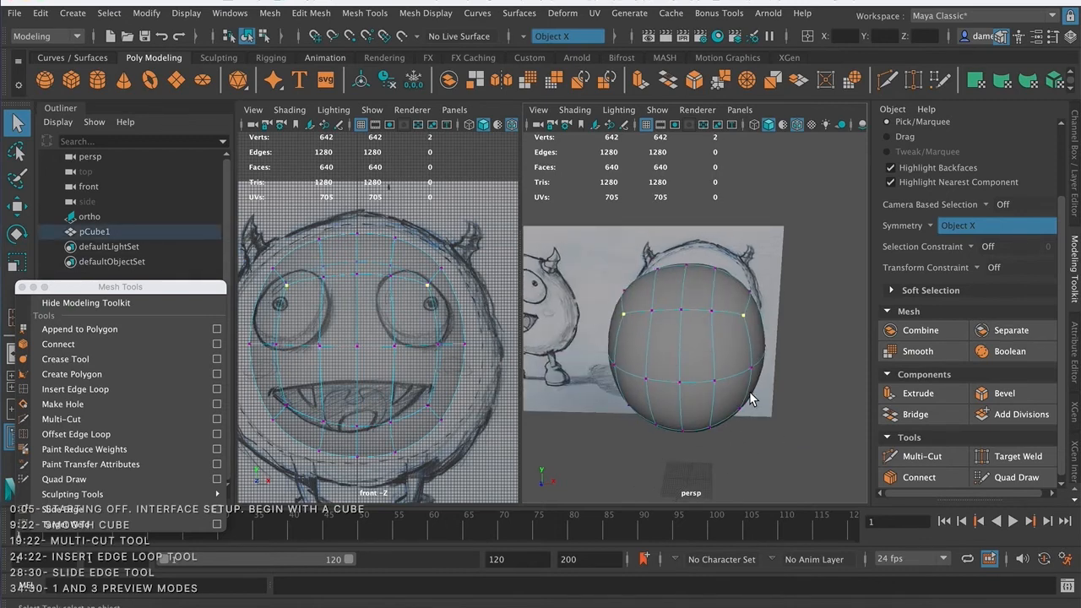
middle_click_drag(736, 353, 726, 335, "alt")
right_click_drag(689, 318, 754, 347, "alt")
mouse_move(755, 342)
left_mouse_down("alt")
mouse_move(735, 333)
mouse_move(722, 302)
left_mouse_up("alt")
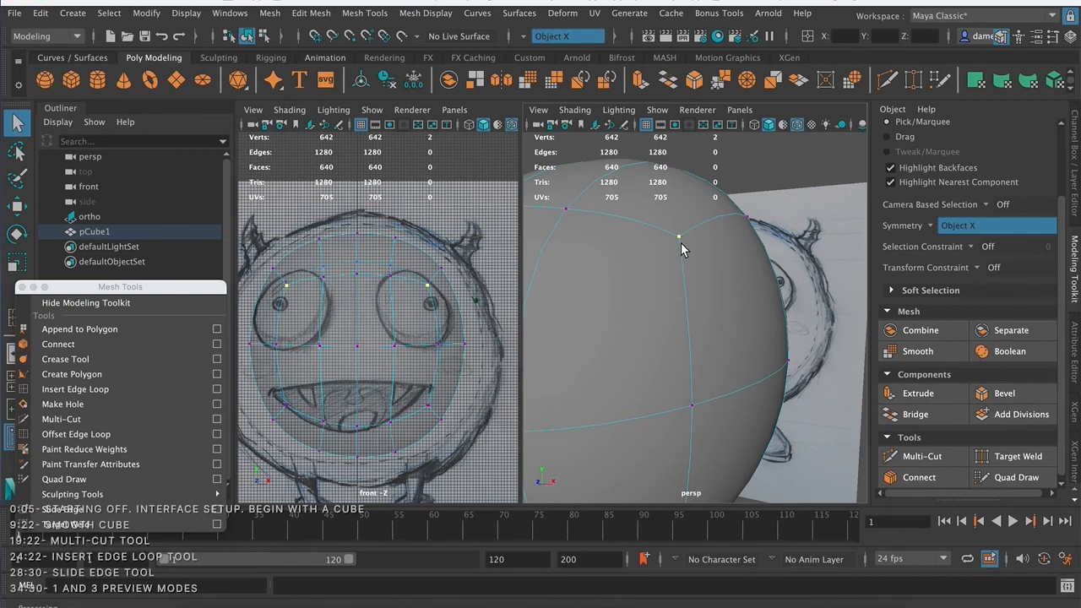
Compare the body with and without smooth preview around the selected vertices, ending with the preview off.
key("1")
key("3")
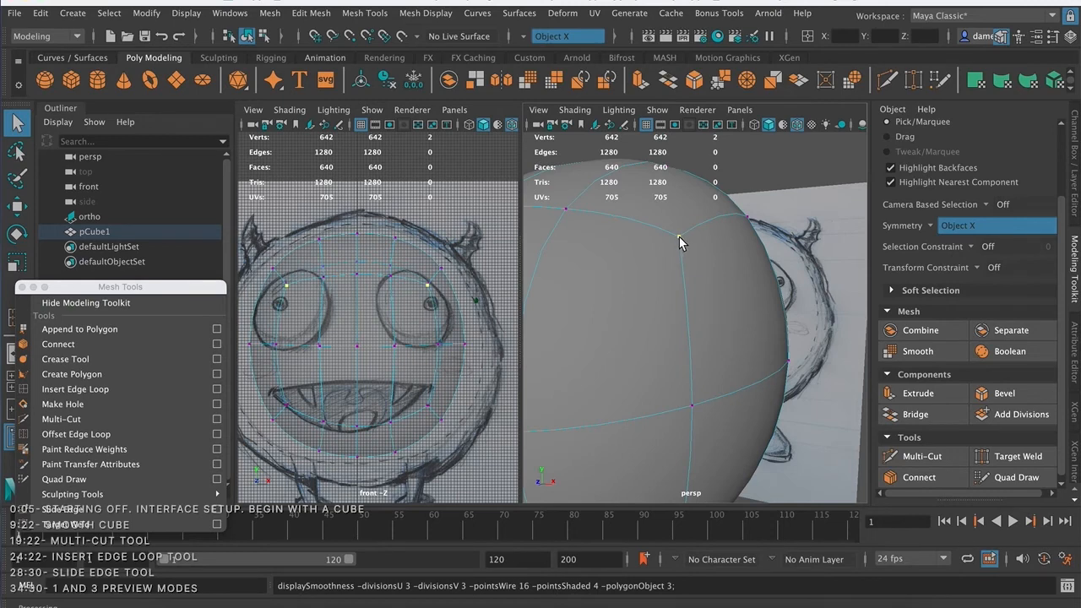
key("1")
key("3")
key("1")
key("3")
right_click_drag(699, 270, 620, 256, "alt")
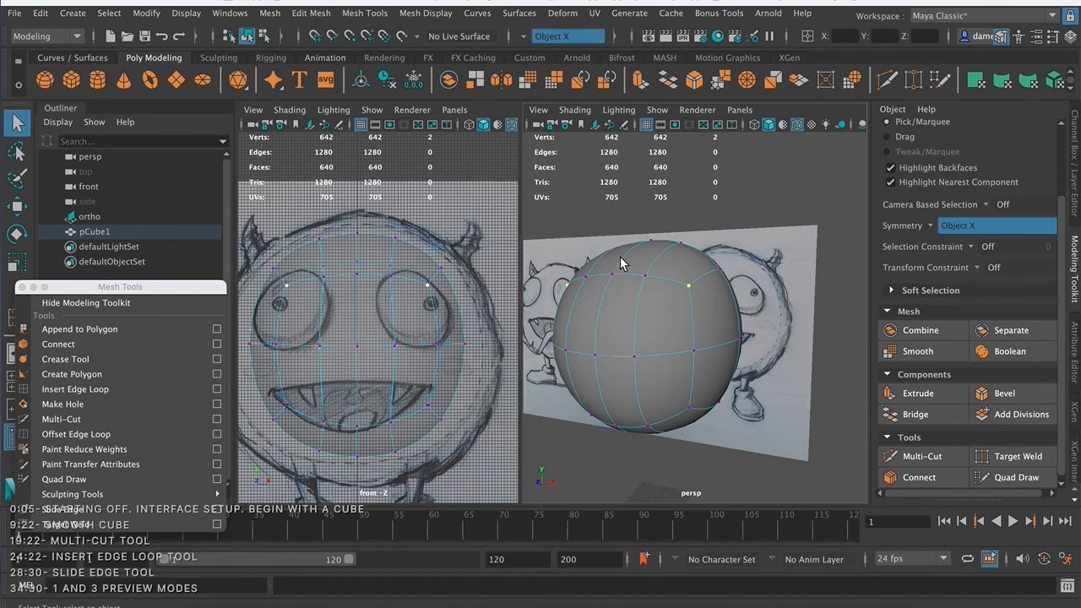
key("1")
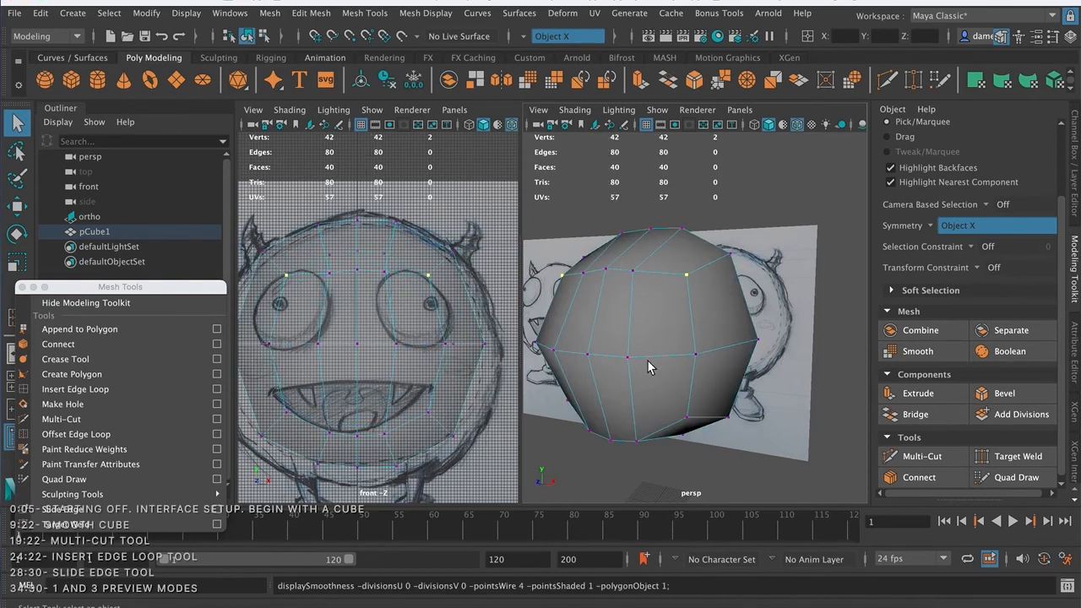
left_click_drag(654, 344, 683, 357, "alt")
right_click_drag(682, 356, 664, 362, "alt")
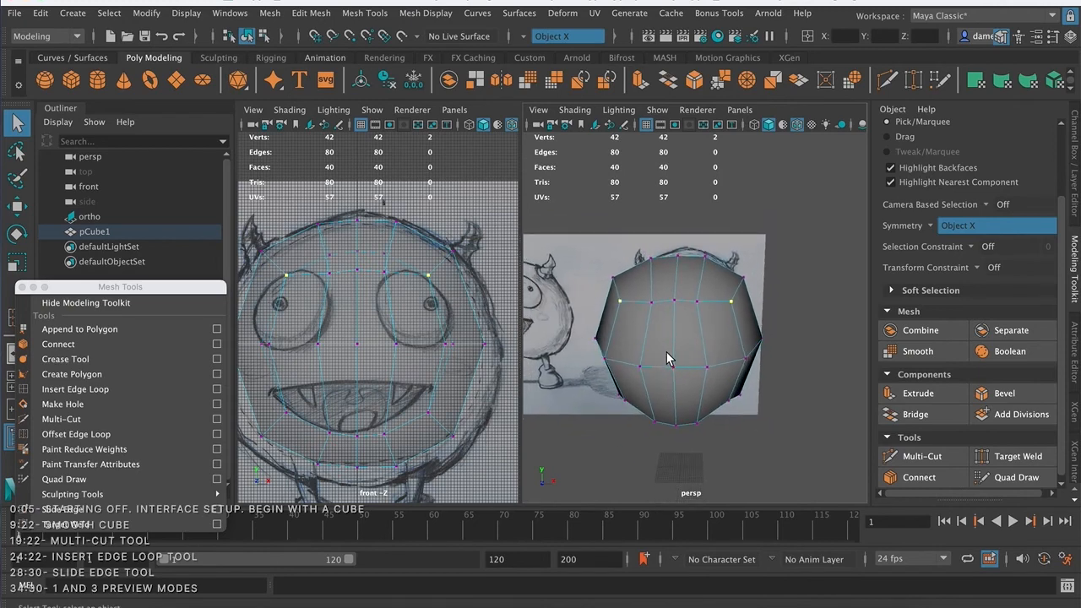
Turn smooth preview back on, switch to face mode and select the mirrored faces covering the eyes.
key("3")
left_click_drag(687, 361, 678, 304, "alt")
right_click_drag(679, 304, 668, 247)
left_click(675, 327)
left_click(675, 327)
left_click_drag(656, 384, 647, 362, "alt")
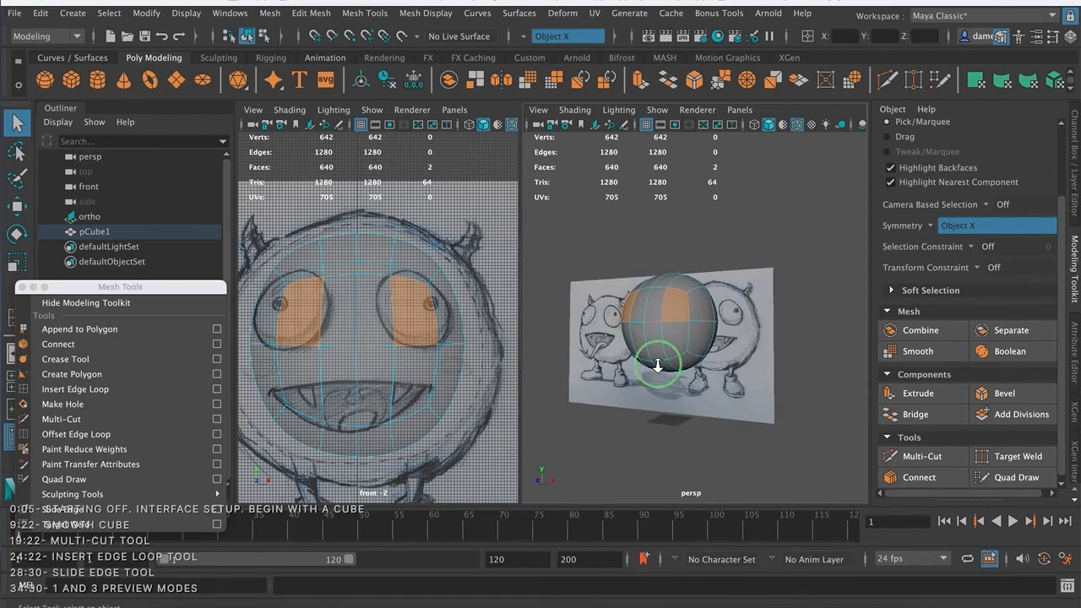
scroll(716, 378, "up", 5)
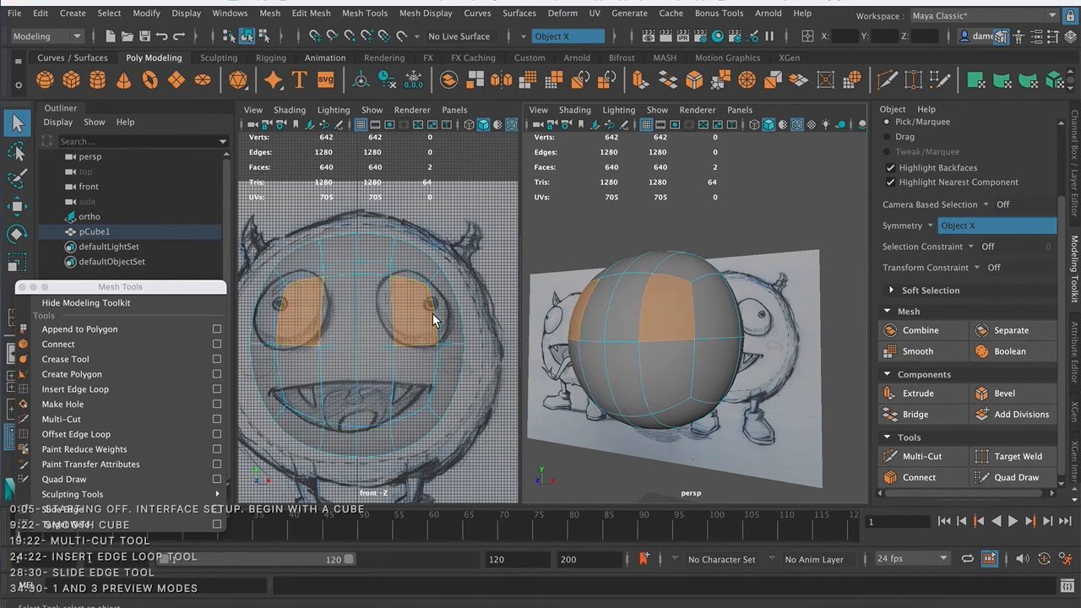
middle_click_drag(684, 340, 703, 351, "alt")
right_click_drag(703, 352, 625, 382, "alt")
left_click_drag(626, 382, 639, 374, "alt")
Return to object mode, turn off the body's smooth preview and deselect it to examine the low-poly shape.
right_click_drag(697, 312, 752, 186)
right_click_drag(749, 224, 749, 221)
middle_click_drag(712, 310, 729, 270, "alt")
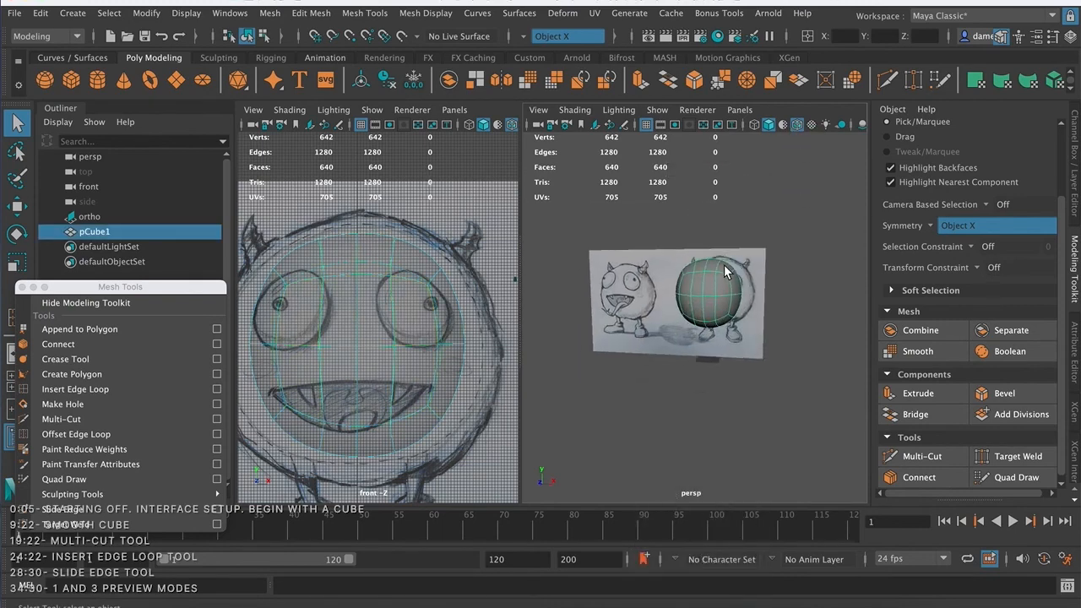
right_click_drag(729, 270, 774, 316, "alt")
left_click_drag(775, 316, 758, 321, "alt")
right_click_drag(759, 321, 694, 372, "alt")
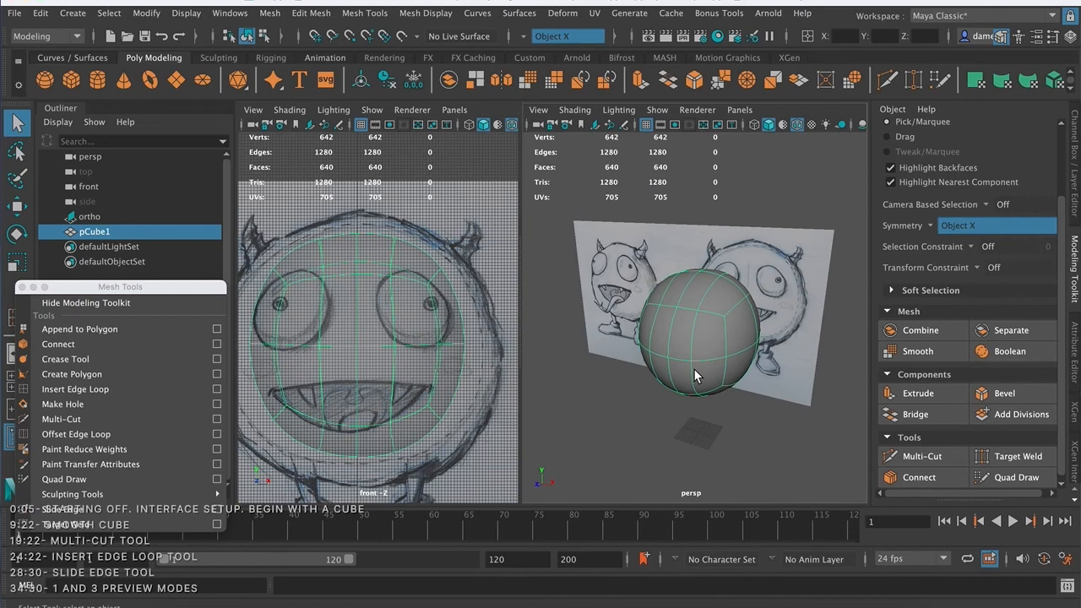
key("1")
left_click_drag(723, 349, 743, 357, "alt")
left_click(739, 403)
left_click_drag(741, 404, 689, 372, "alt")
right_click_drag(736, 372, 695, 362, "alt")
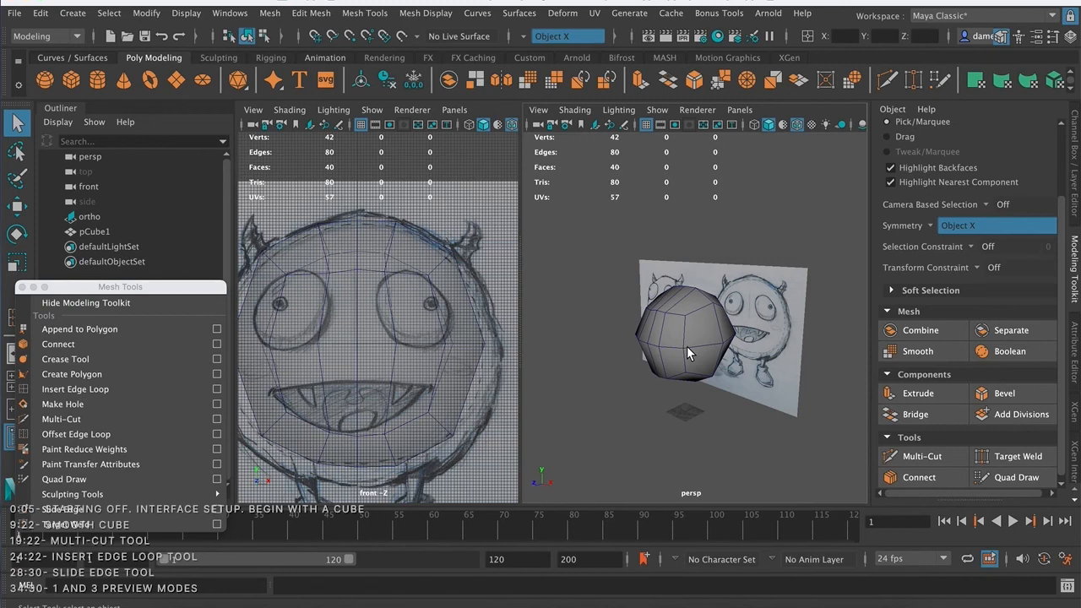
mouse_move(683, 304)
left_mouse_down("alt")
mouse_move(668, 327)
mouse_move(652, 323)
mouse_move(691, 306)
left_mouse_up("alt")
scroll(652, 323, "up", 5)
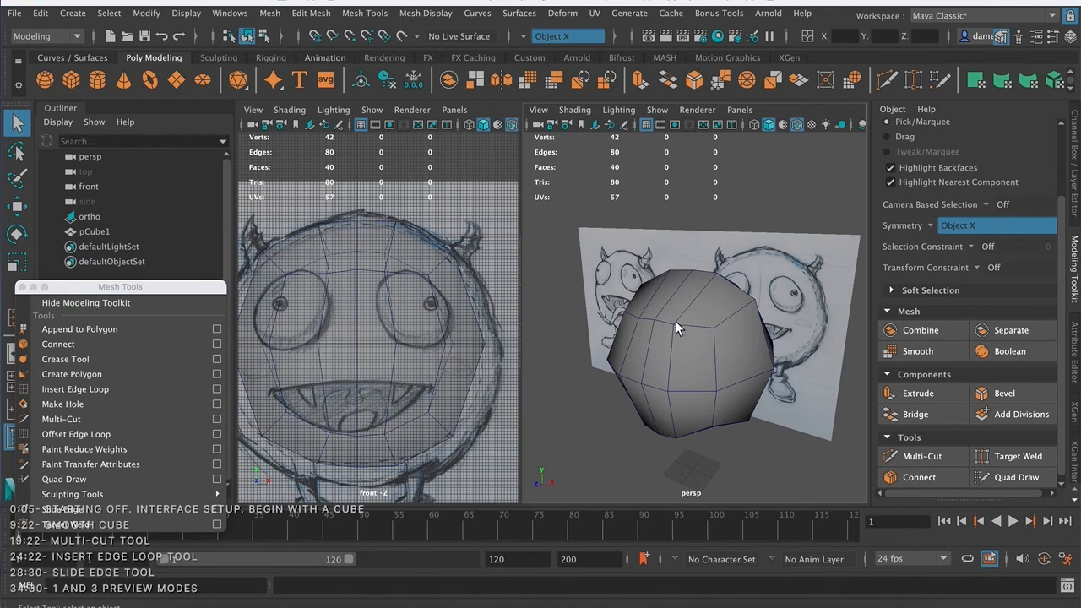
Switch to edge mode and select the mirrored vertical edge loops running past the inner sides of the eyes.
right_click_drag(684, 327, 660, 309)
left_click_drag(695, 332, 722, 325, "alt")
left_click(422, 280)
right_click_drag(395, 225, 394, 174)
left_click(397, 239)
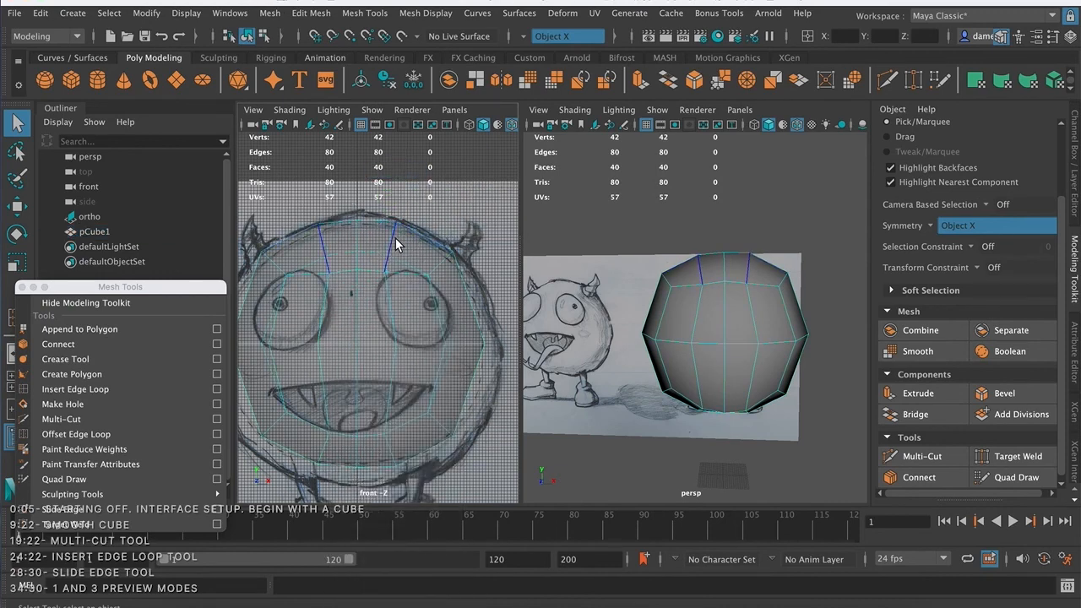
double_click(397, 239)
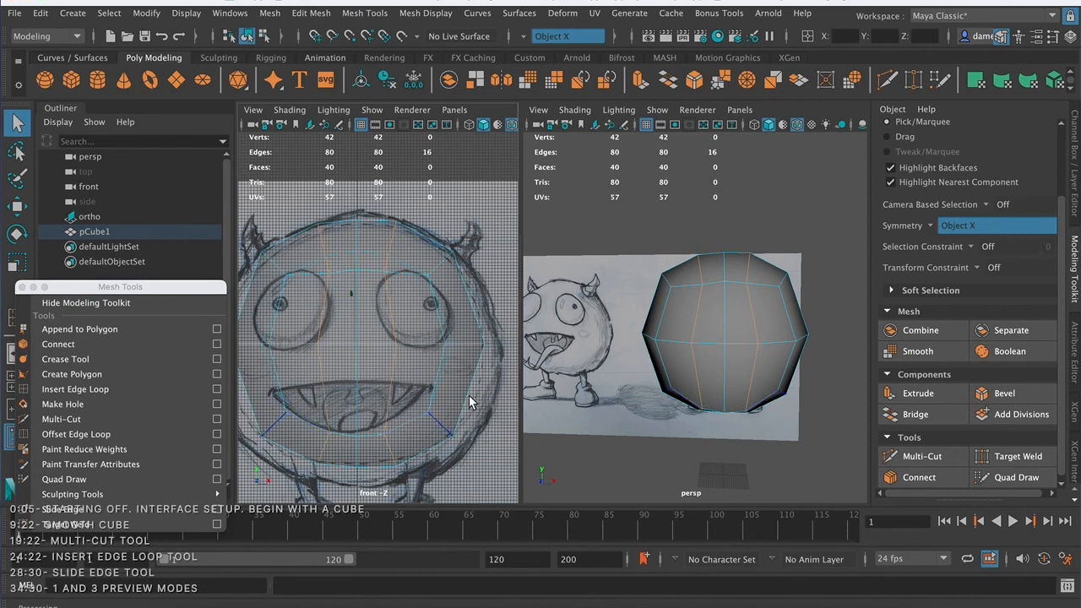
mouse_move(651, 399)
left_mouse_down("alt")
mouse_move(647, 375)
mouse_move(570, 383)
mouse_move(558, 397)
mouse_move(633, 415)
mouse_move(647, 447)
mouse_move(695, 401)
left_mouse_up("alt")
right_click_drag(695, 402, 635, 391, "alt")
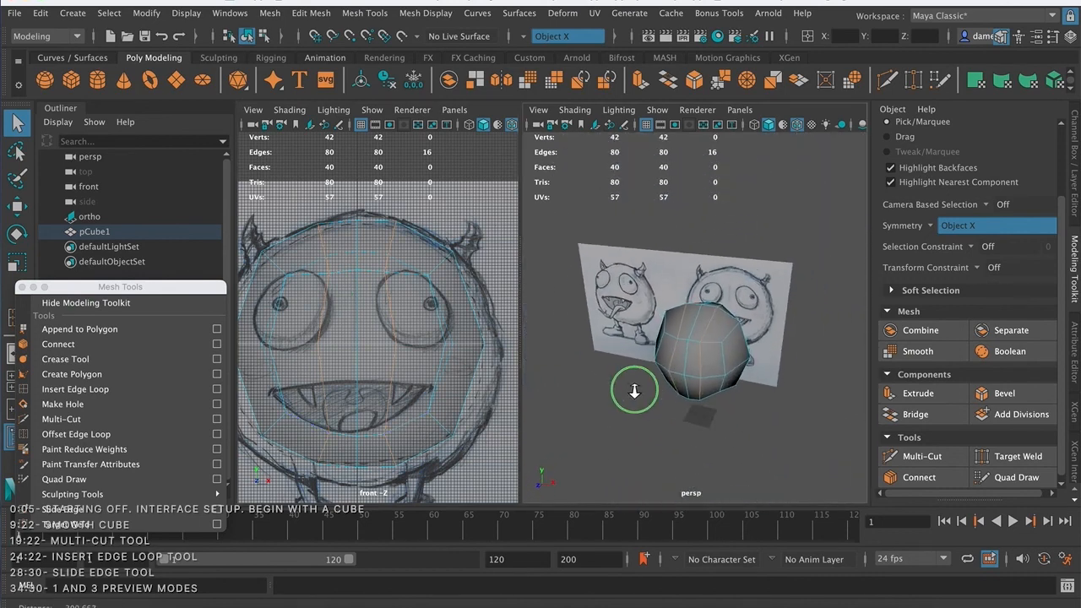
left_click_drag(634, 391, 651, 377, "alt")
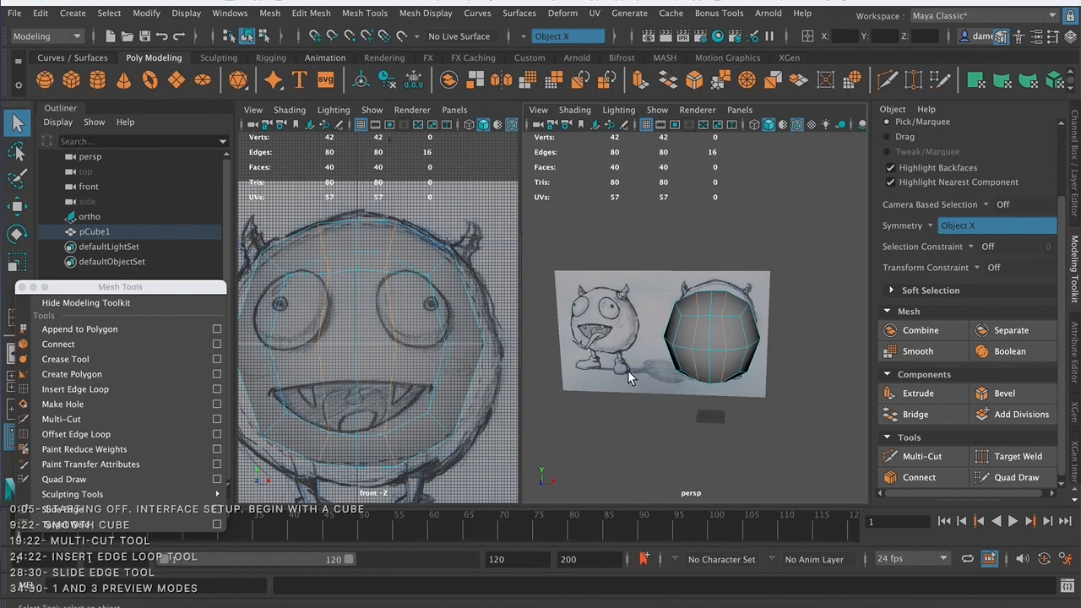